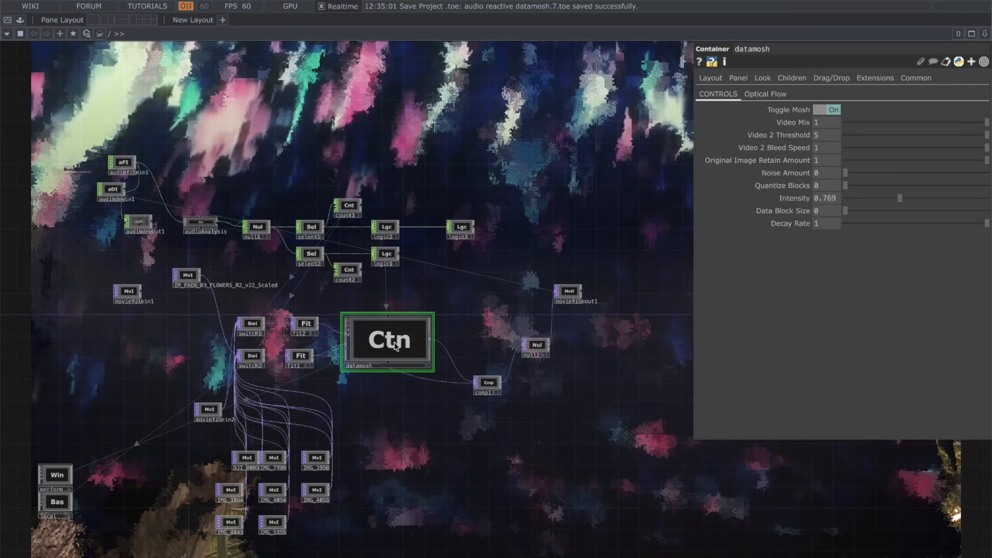
Look inside the datamosh container and examine its optical flow and mosh operators, then return to the parent network
double_click(396, 347)
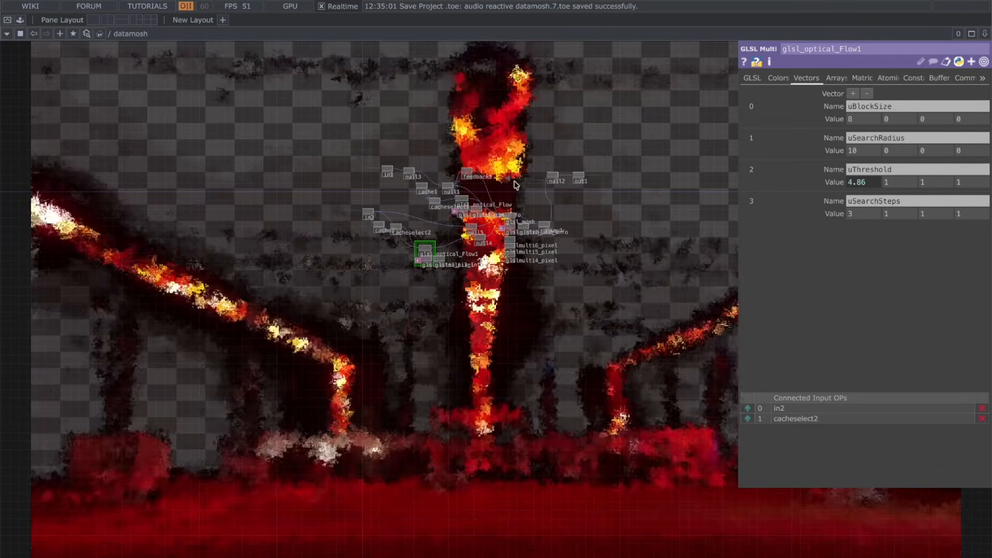
scroll(509, 217, "up", 4)
scroll(509, 217, "up", 4)
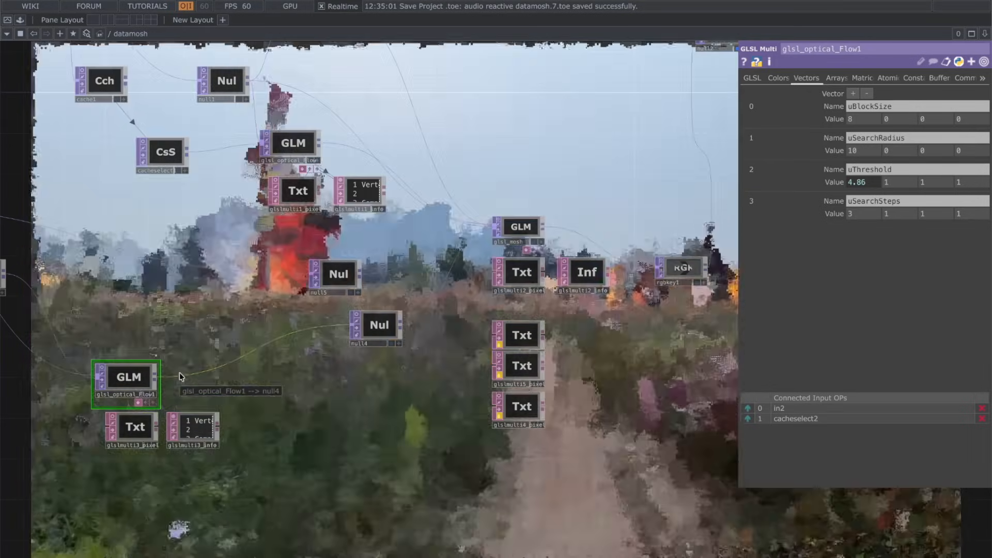
scroll(186, 386, "down", 4)
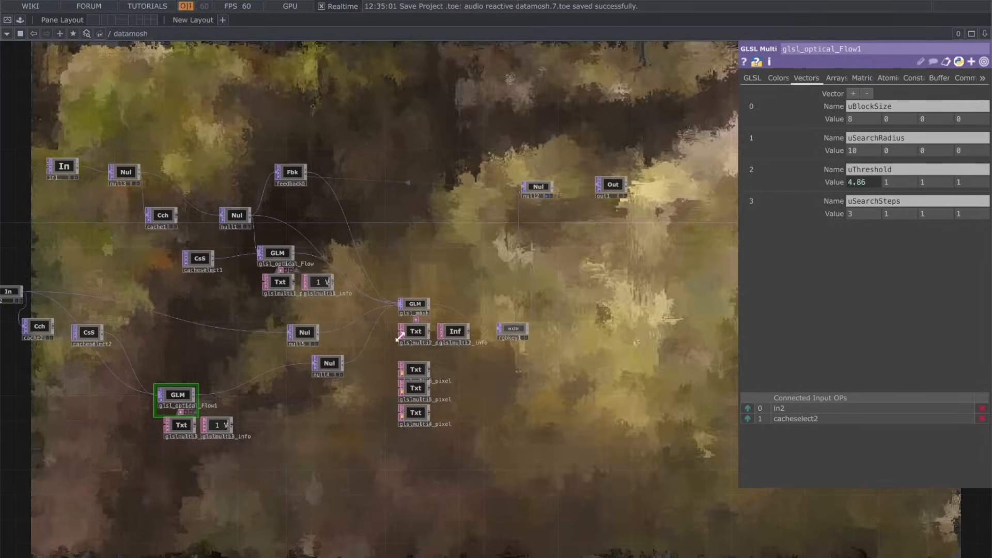
scroll(425, 330, "down", 1)
scroll(425, 330, "down", 3)
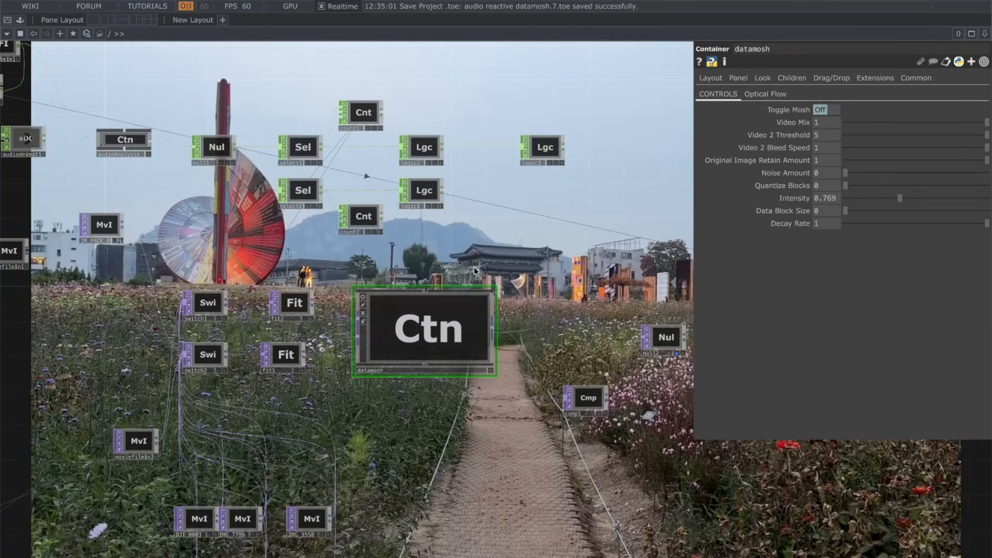
left_click_drag(473, 267, 314, 268)
scroll(315, 269, "down", 3)
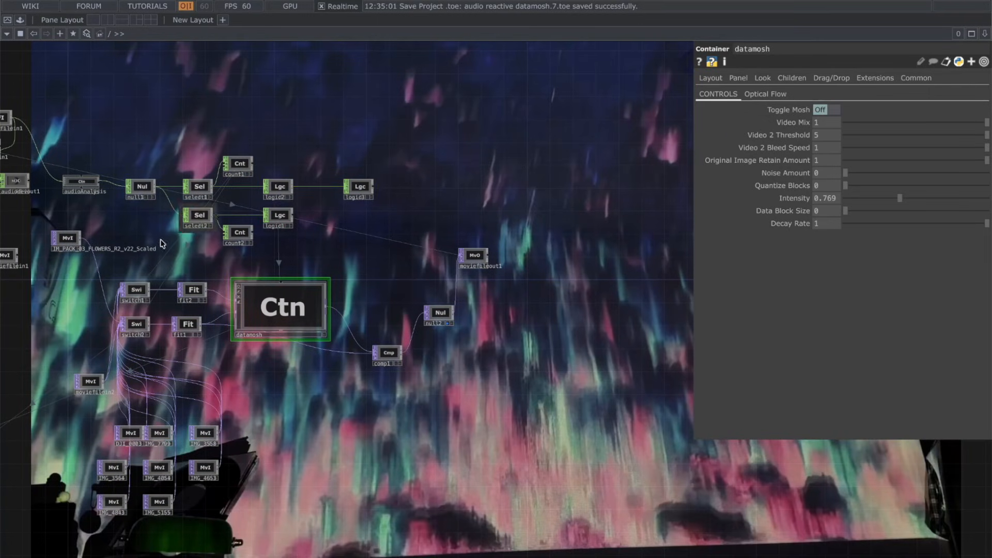
Examine the index expressions of switch1 and switch2 and the settings and output of the logic1 operator
left_click(145, 290)
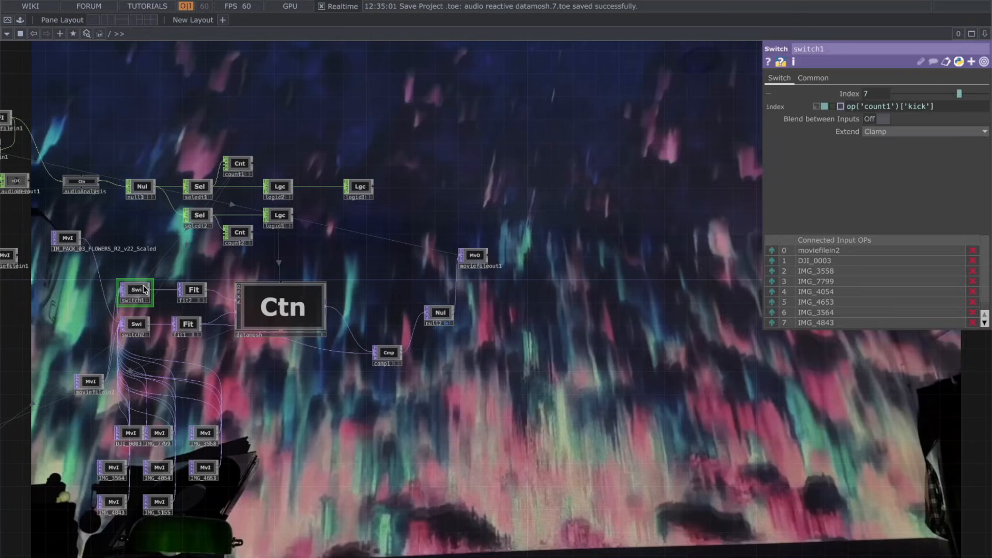
type("']")
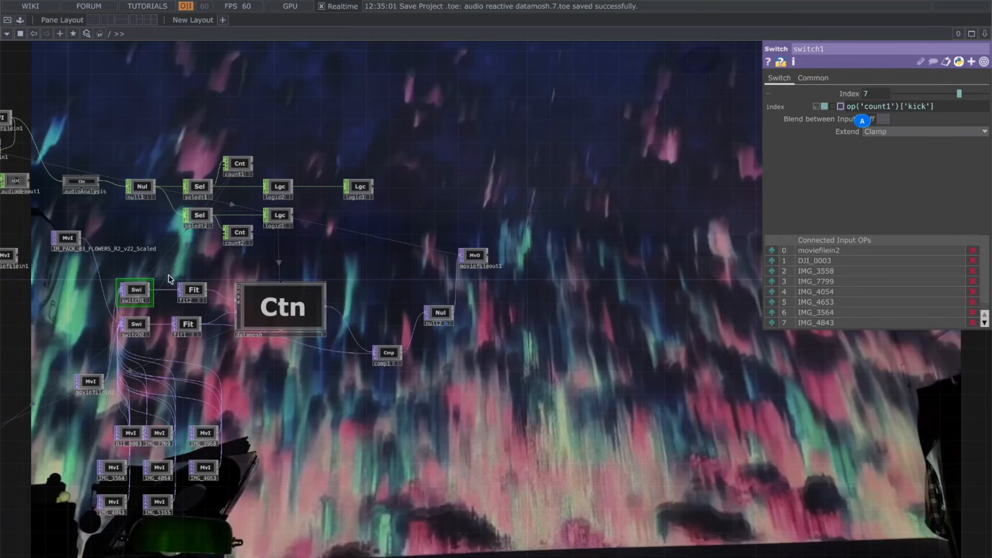
left_click(144, 327)
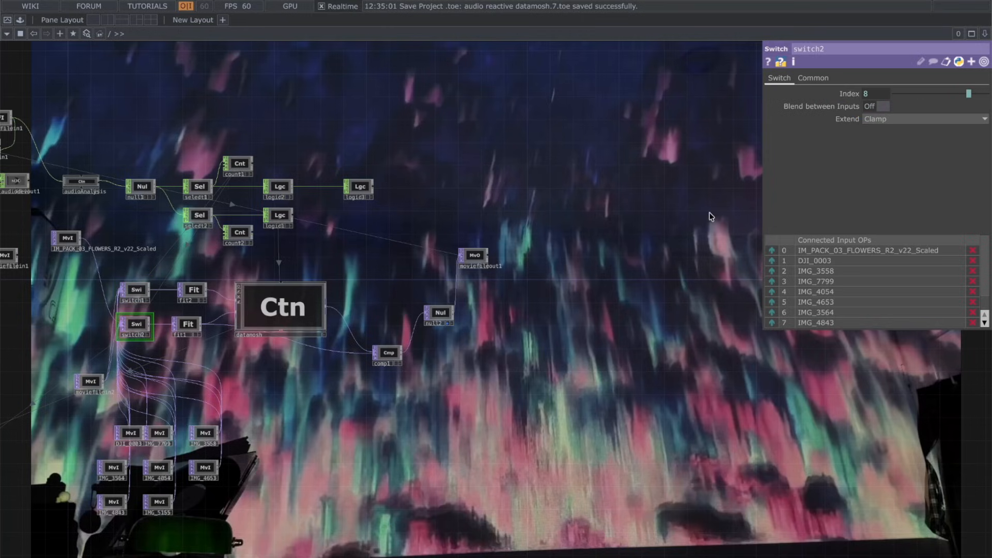
left_click(852, 95)
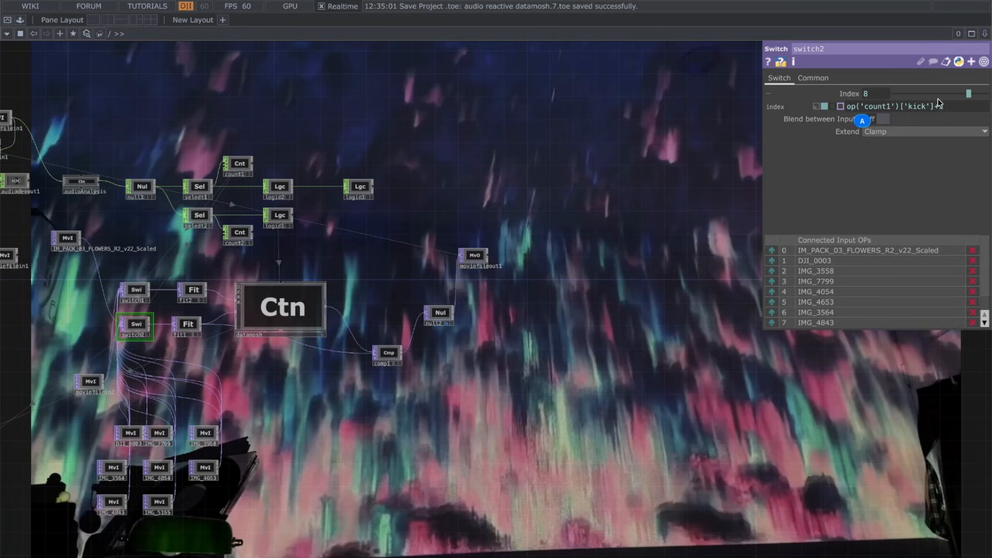
mouse_move(945, 104)
left_click(279, 188)
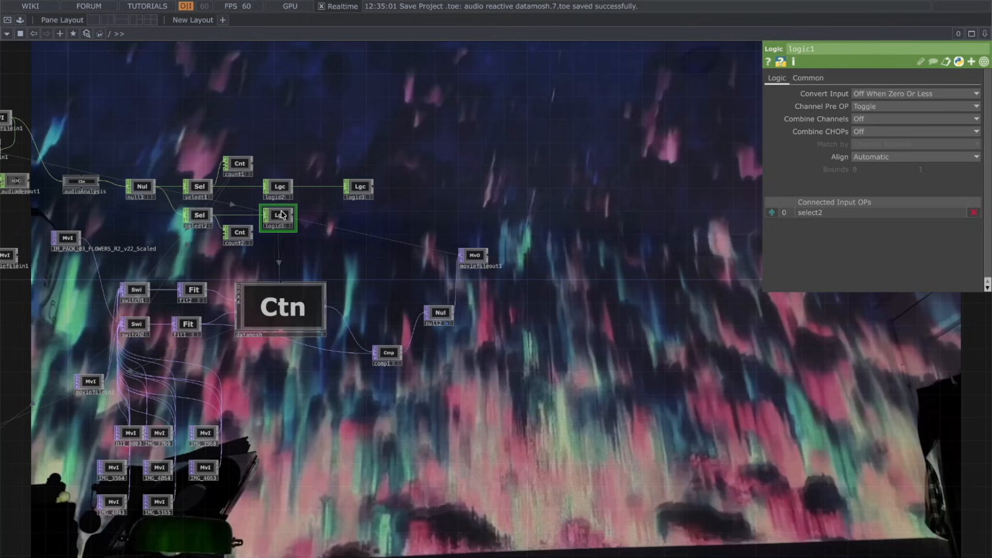
scroll(284, 225, "up", 3)
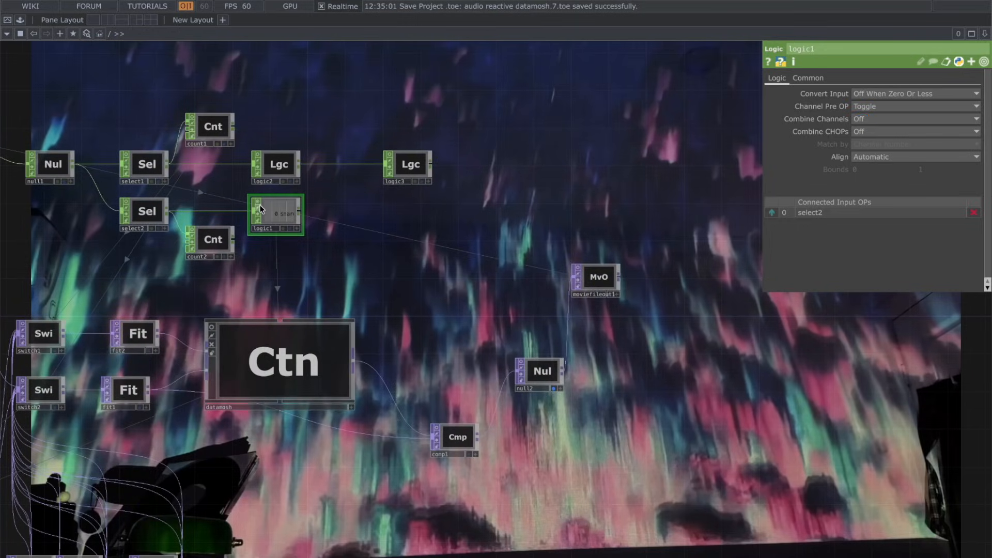
scroll(264, 227, "up", 4)
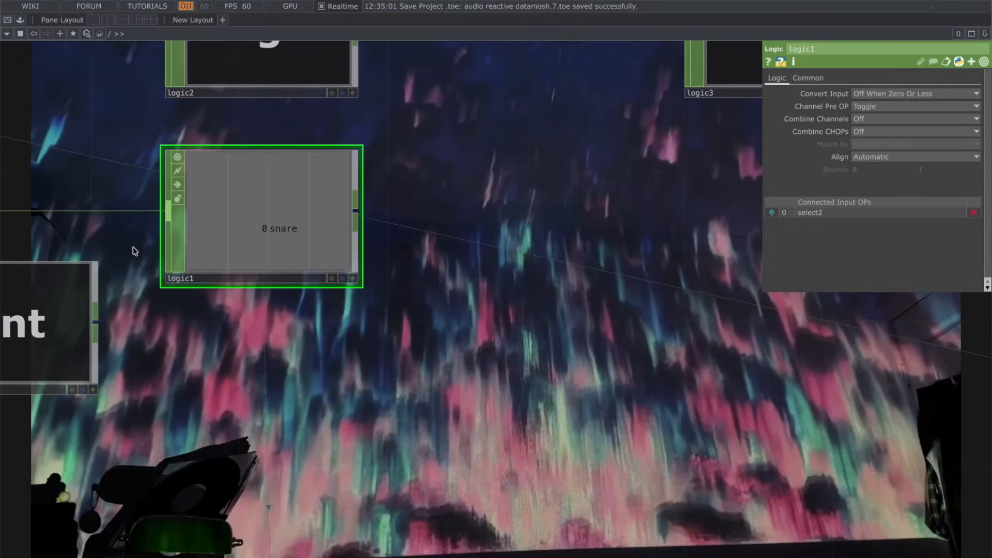
scroll(354, 435, "down", 6)
Set the datamosh container's Video 2 Threshold to 0.04 and its Noise Amount to 0.7
left_click(333, 492)
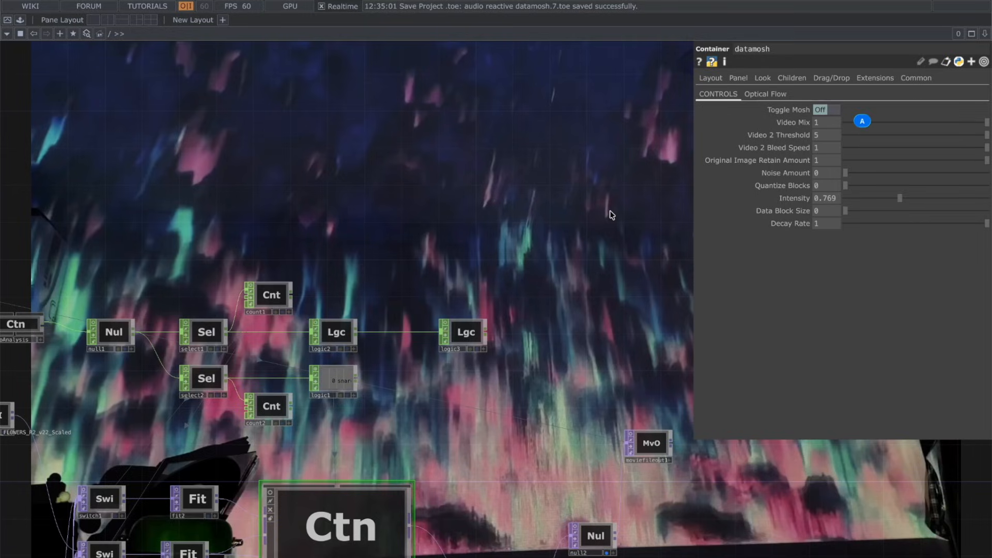
scroll(558, 257, "down", 5)
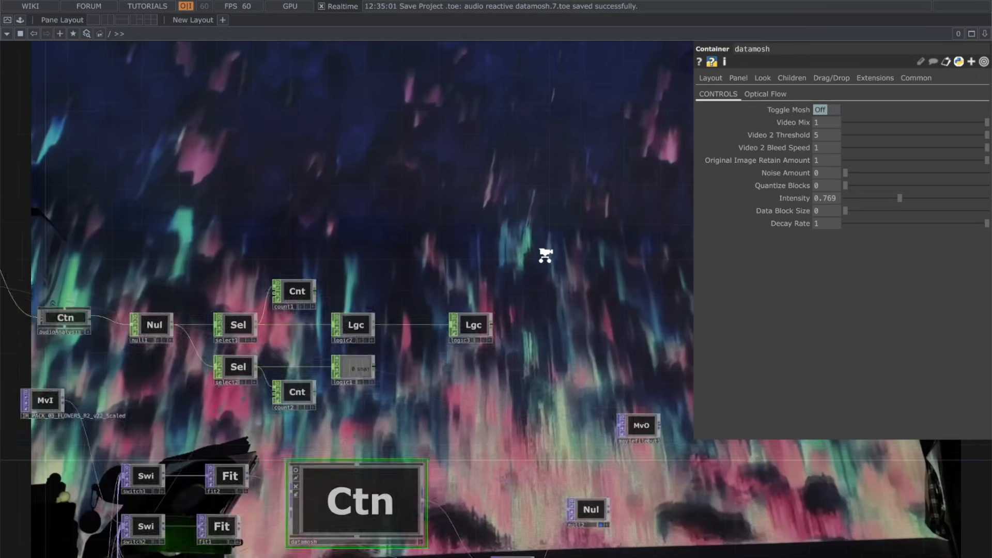
scroll(480, 260, "down", 1)
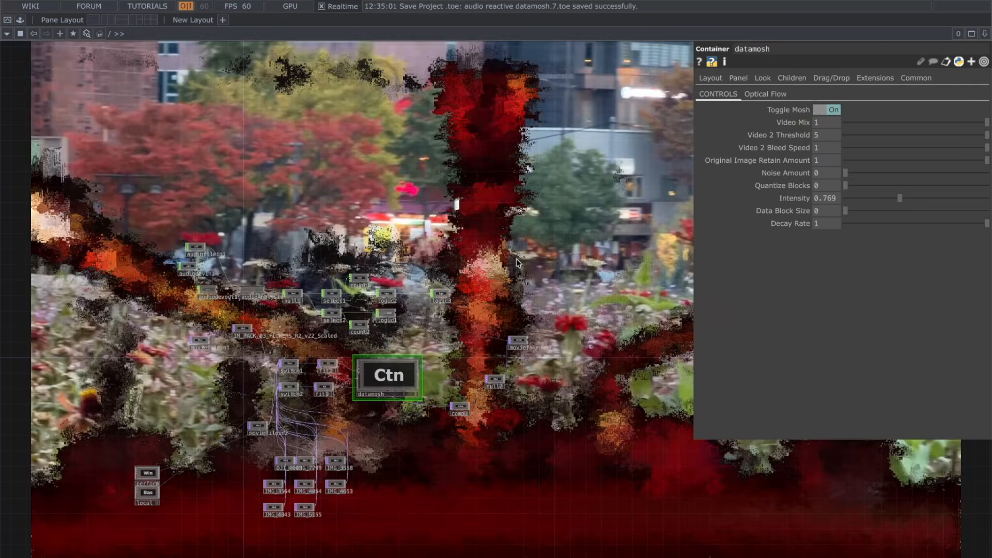
left_click_drag(867, 137, 848, 138)
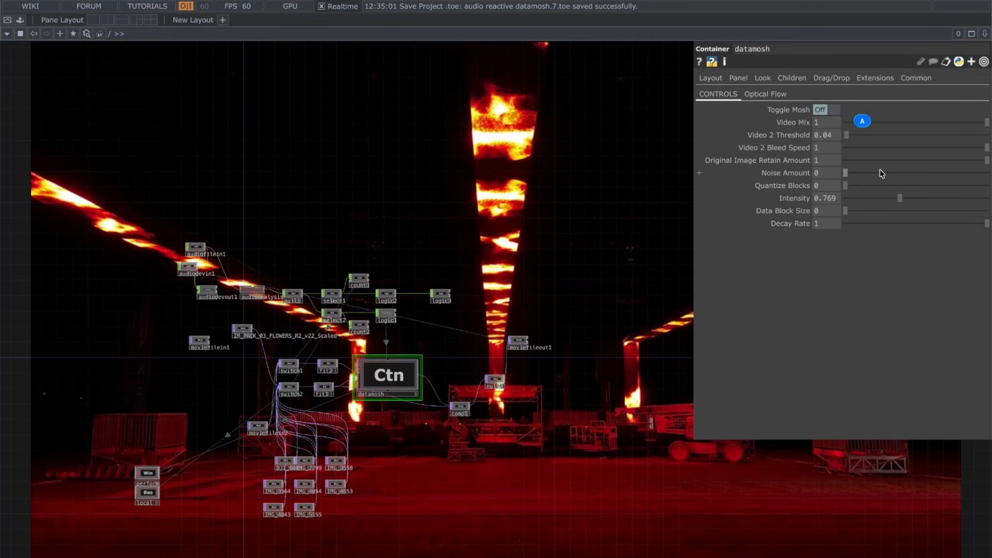
left_click_drag(847, 171, 945, 180)
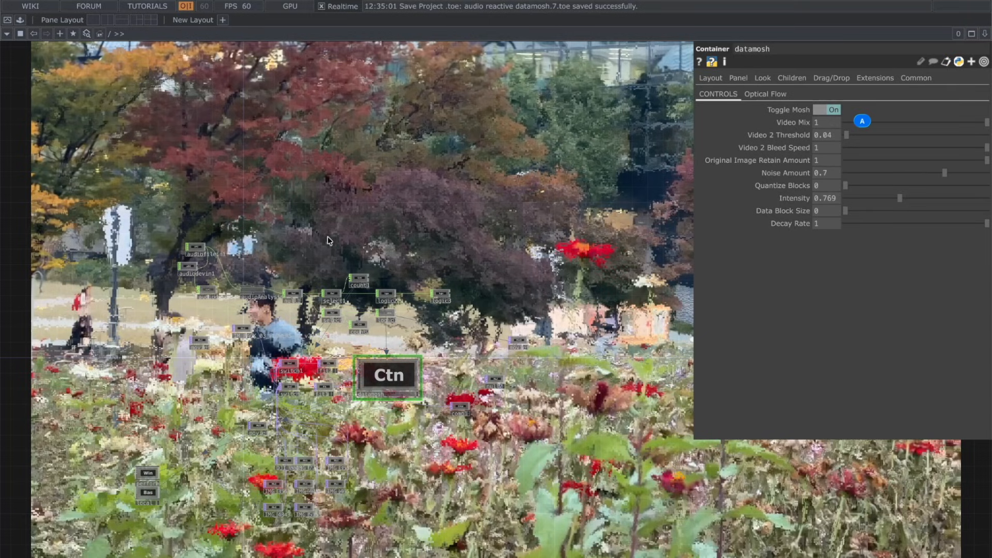
Move the perform and local components aside and delete all other operators in the network
key("Delete")
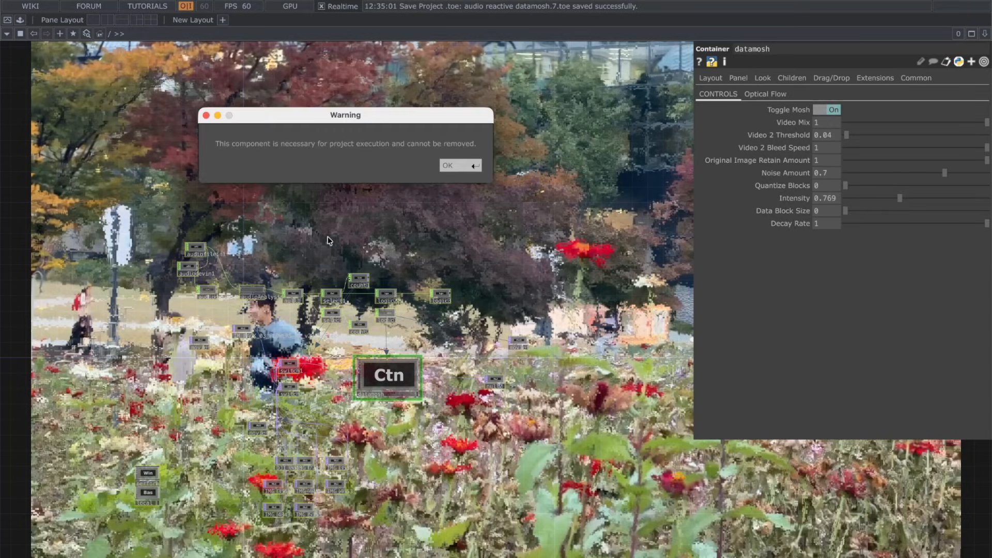
left_click(453, 166)
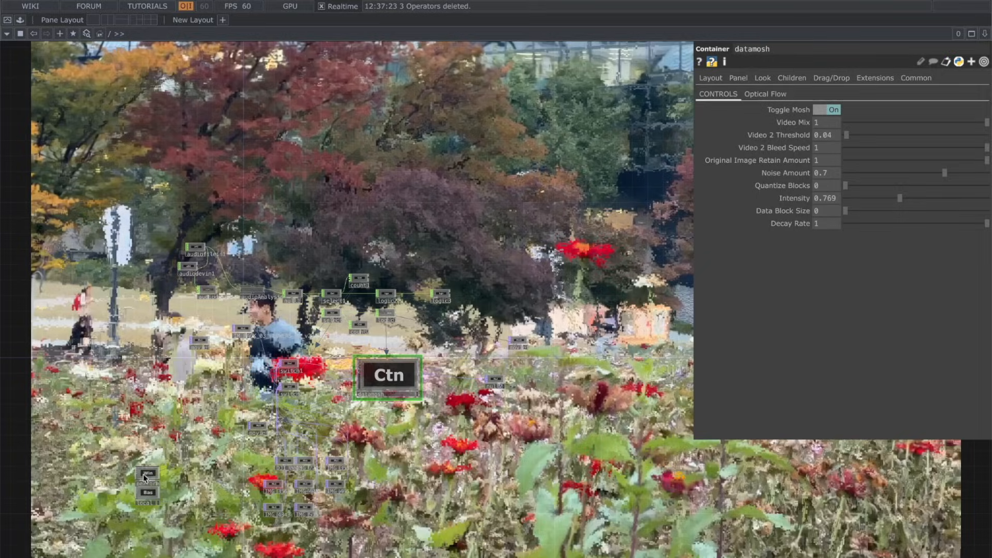
left_click_drag(169, 448, 109, 427)
left_click(79, 447)
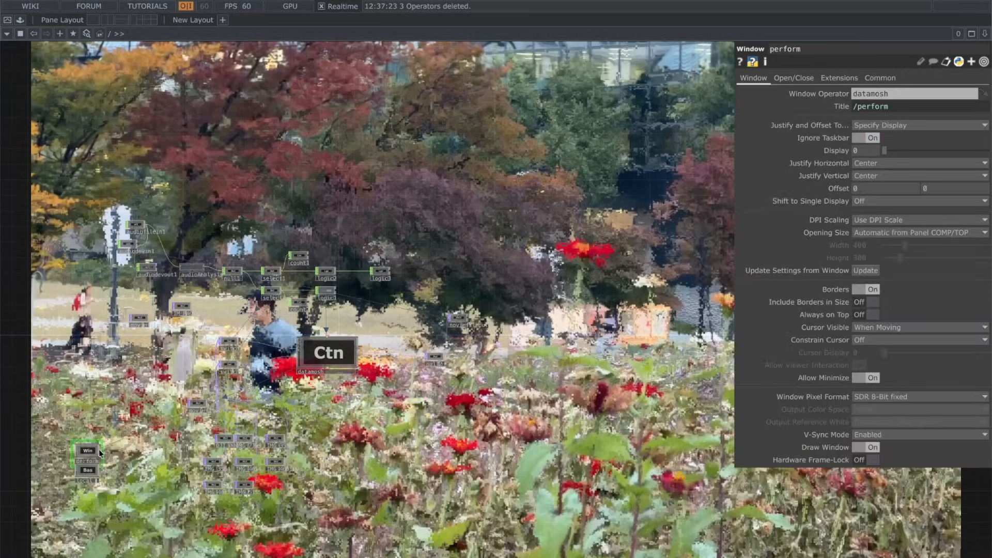
scroll(80, 450, "down", 3)
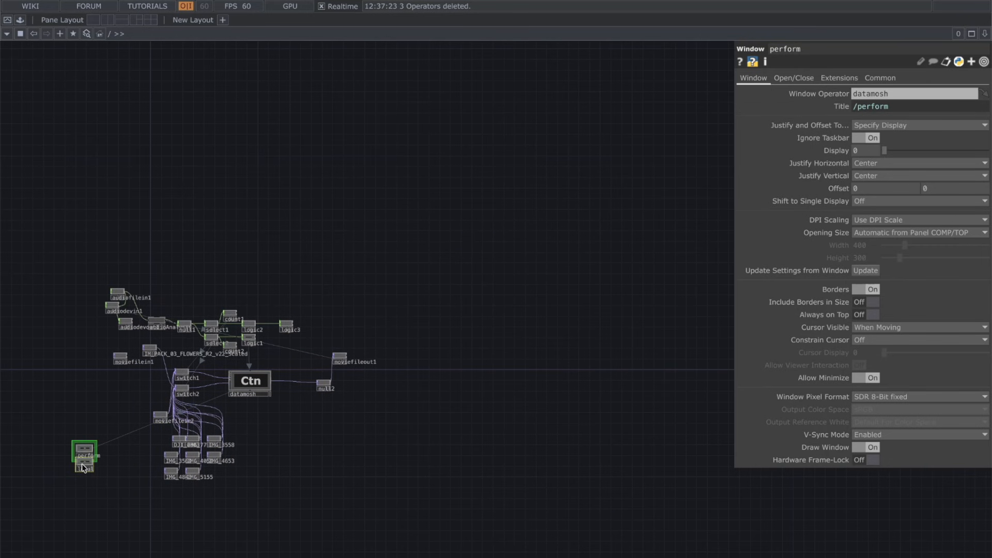
left_click_drag(75, 463, 26, 463)
left_click(113, 306)
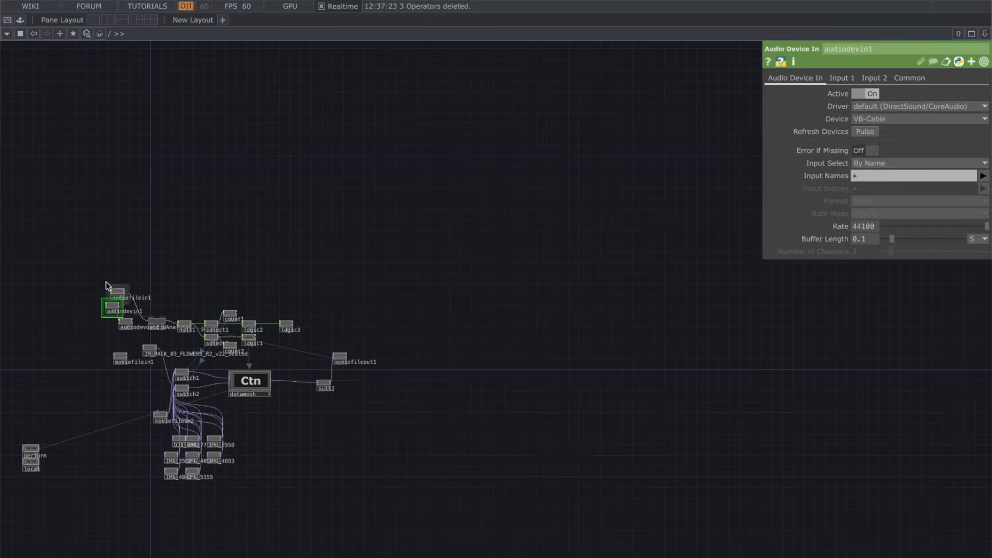
right_click_drag(92, 236, 392, 500)
key("Delete")
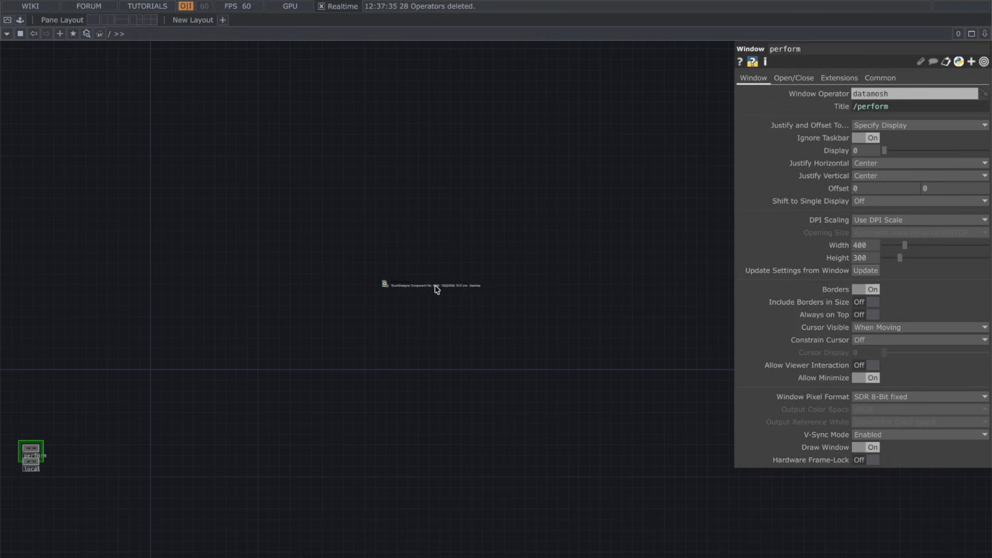
Import the datamosh.tox component from the desktop into the emptied network
left_click_drag(437, 290, 463, 261)
key("h")
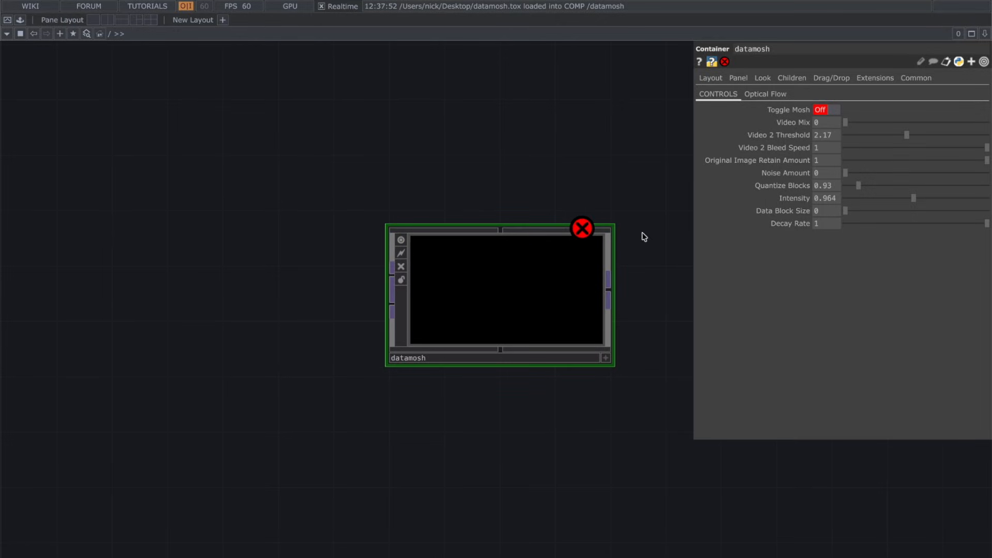
scroll(480, 184, "down", 3)
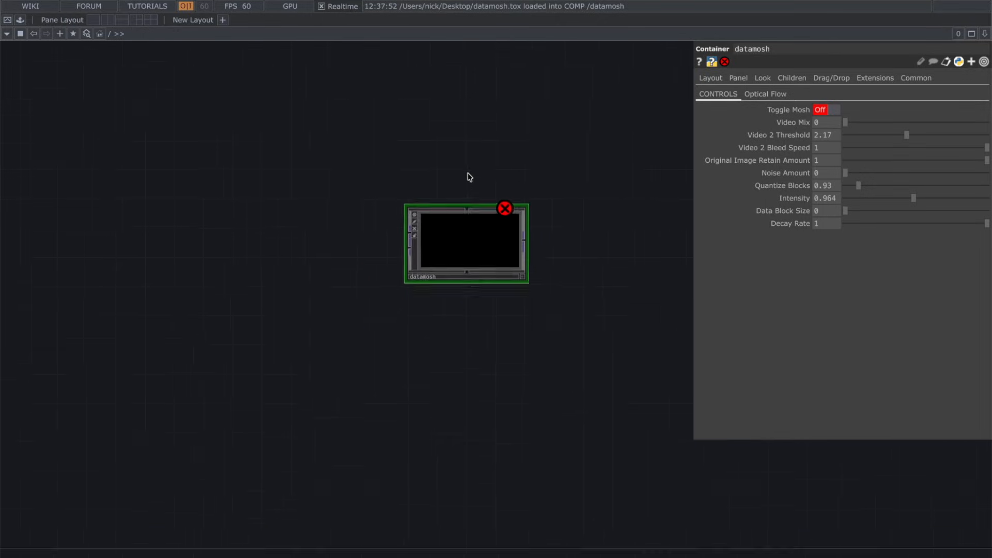
Add a Movie File In TOP beside the datamosh container and connect its output to the container's first input
key("Tab")
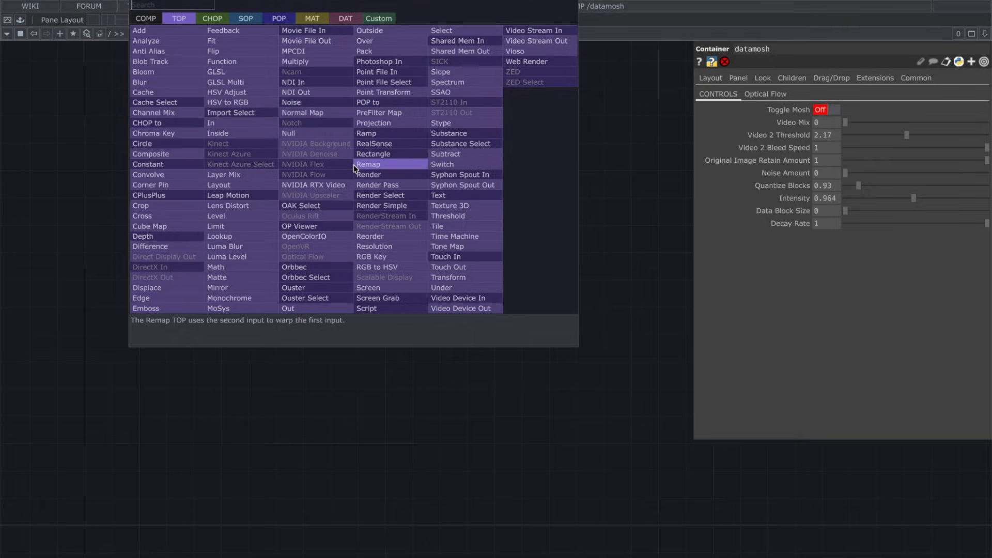
type("mo")
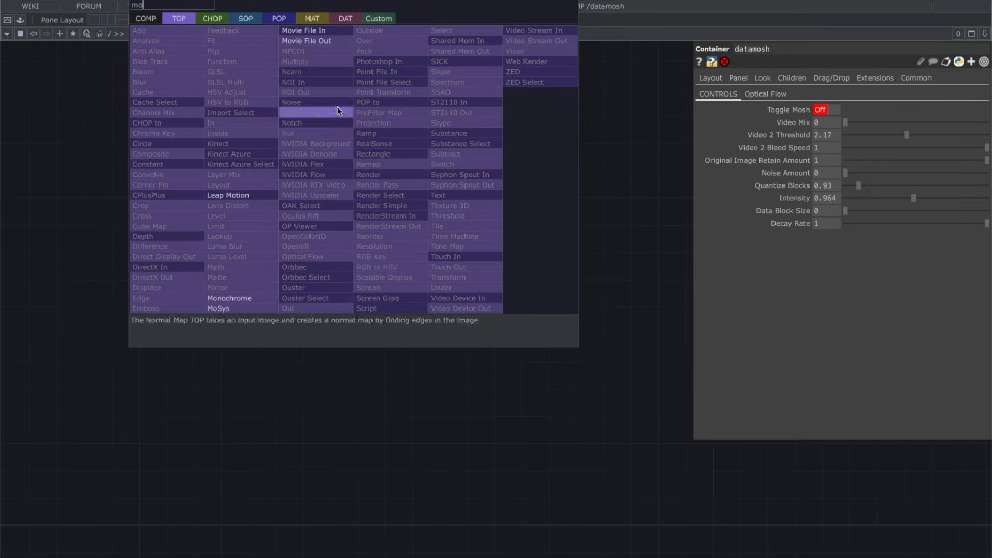
left_click(344, 34)
left_click(345, 176)
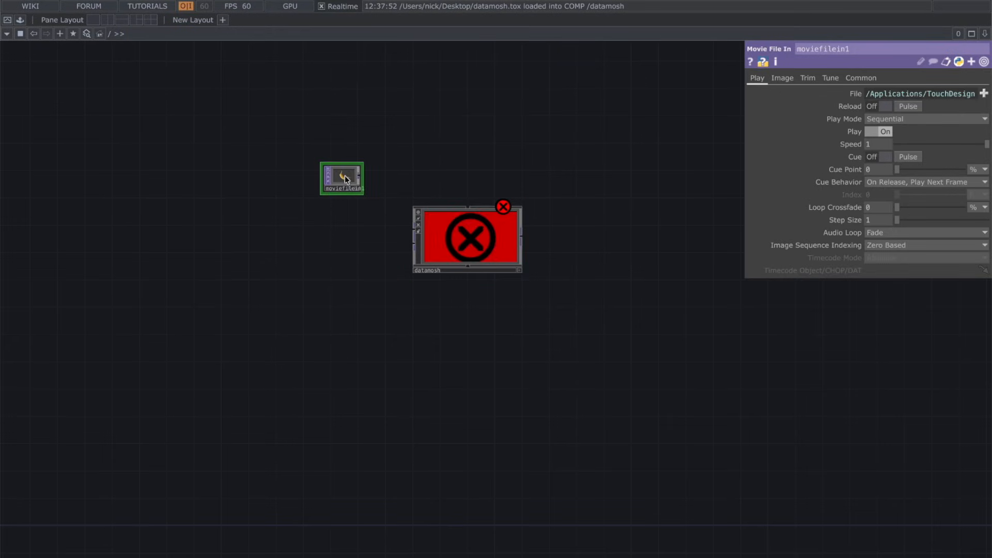
scroll(346, 175, "up", 3)
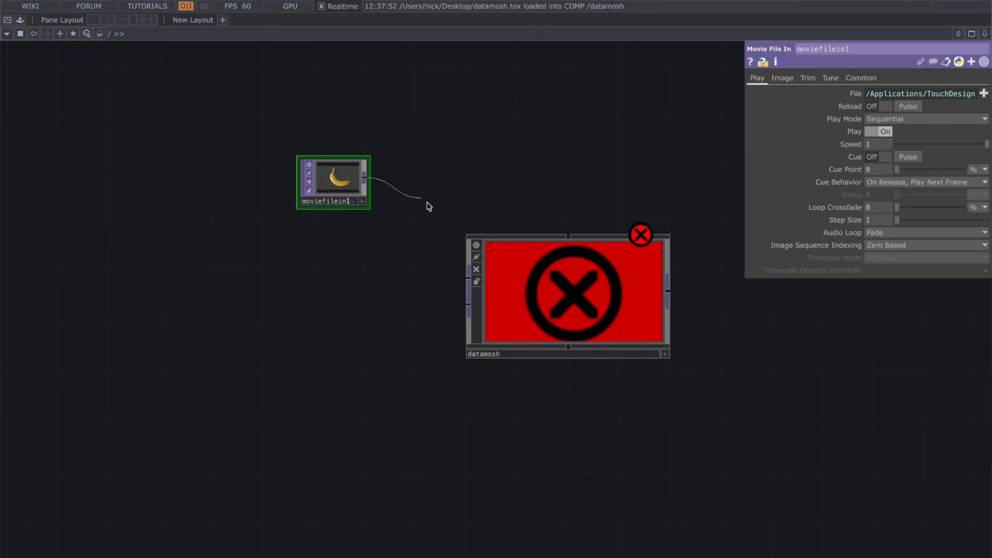
left_click_drag(449, 282, 552, 291)
left_click_drag(559, 202, 518, 203)
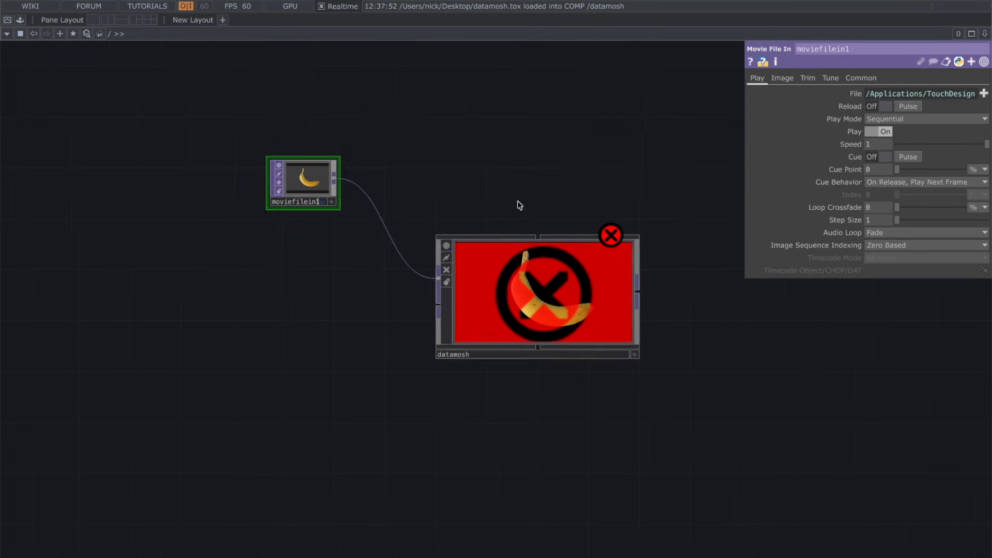
Duplicate the Movie File In operator and place the copy below the original
left_click_drag(298, 173, 272, 174)
key("super+c")
key("super+v")
left_click_drag(287, 238, 282, 267)
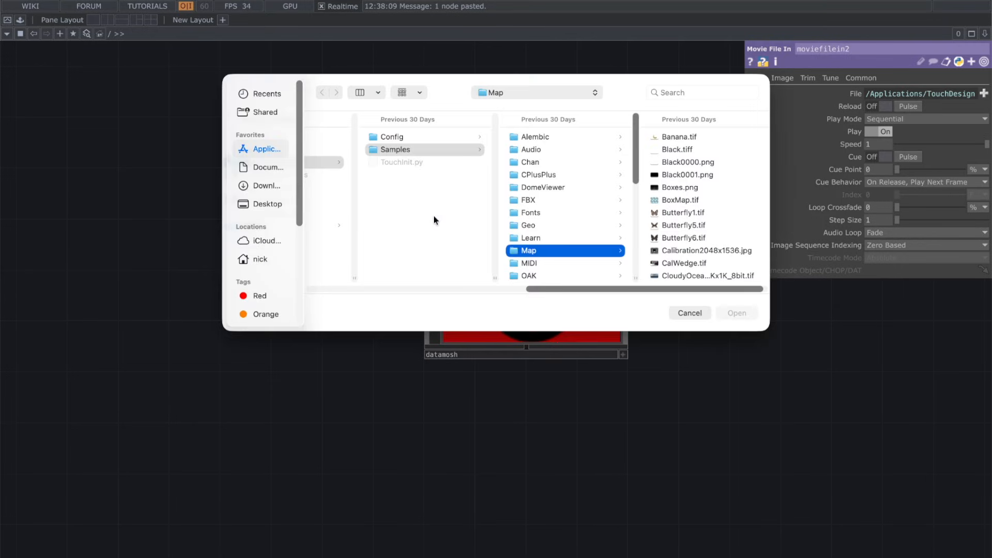
Load Movie.4.mp4 from the Samples/Map/Nature folder into the second Movie File In and connect it to the datamosh container's second input
scroll(691, 208, "down", 10)
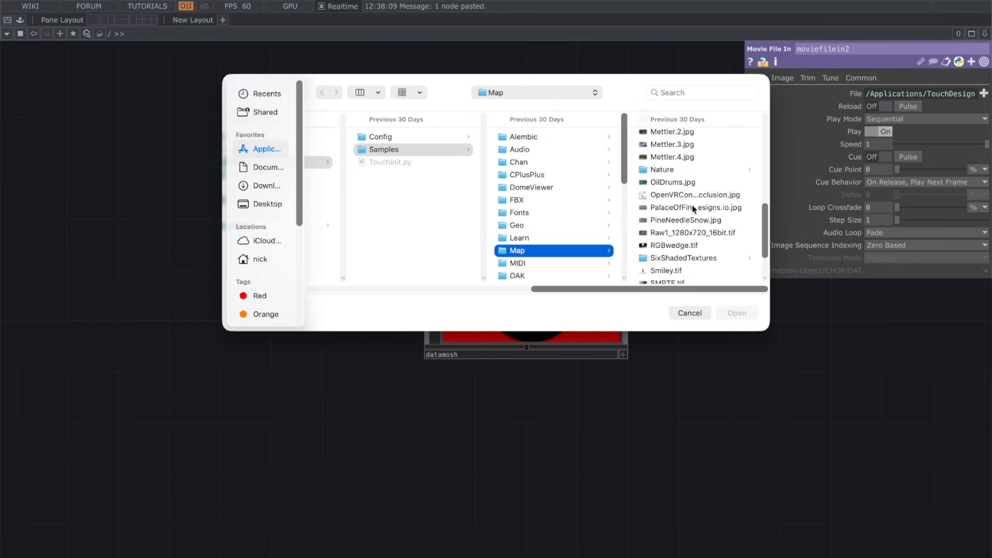
scroll(686, 242, "down", 2)
left_click(682, 208)
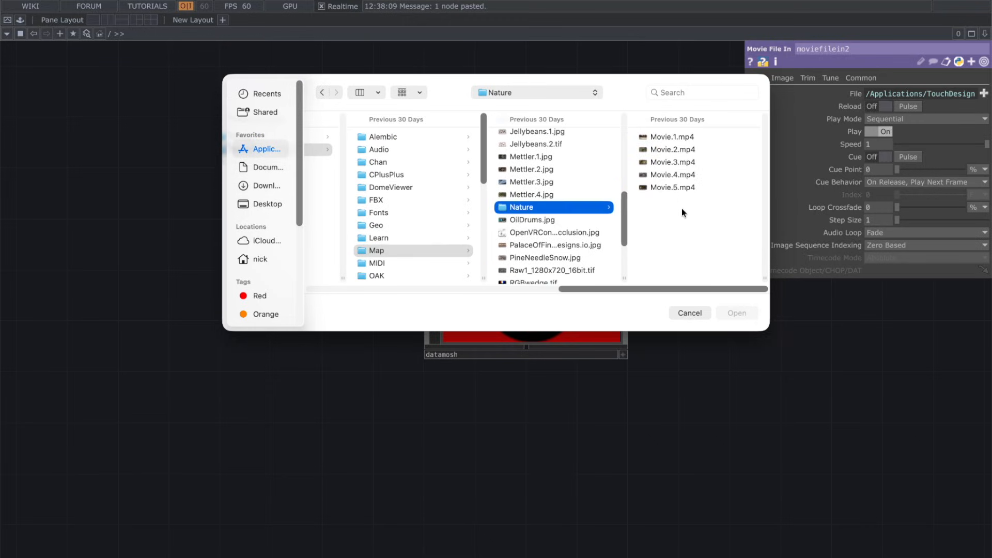
left_click(665, 175)
left_click(569, 186)
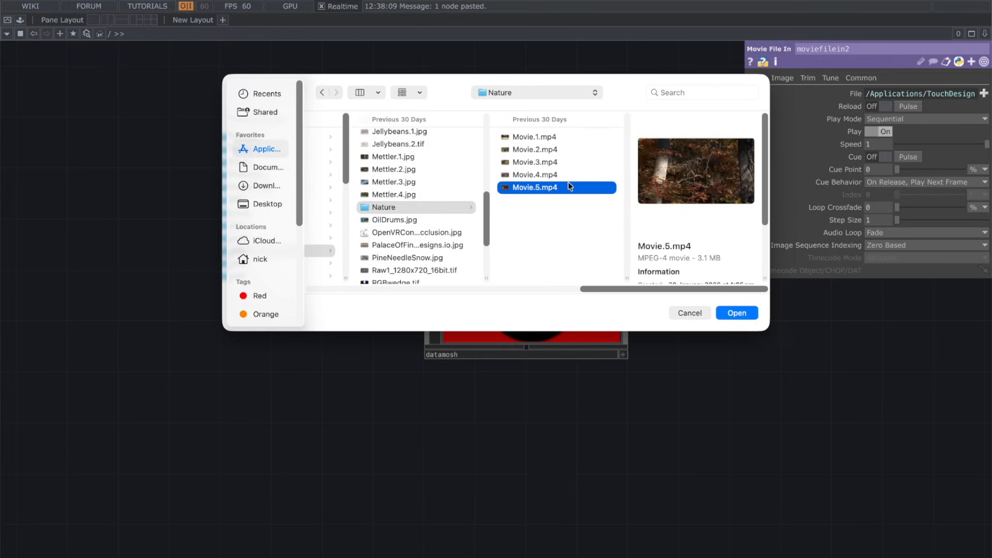
left_click(560, 175)
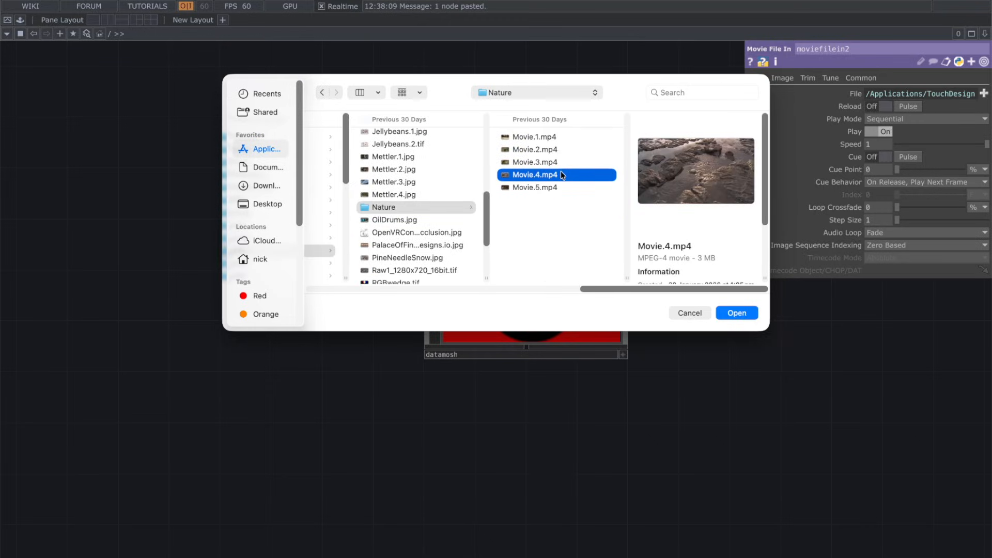
left_click(744, 313)
left_click_drag(277, 264, 436, 310)
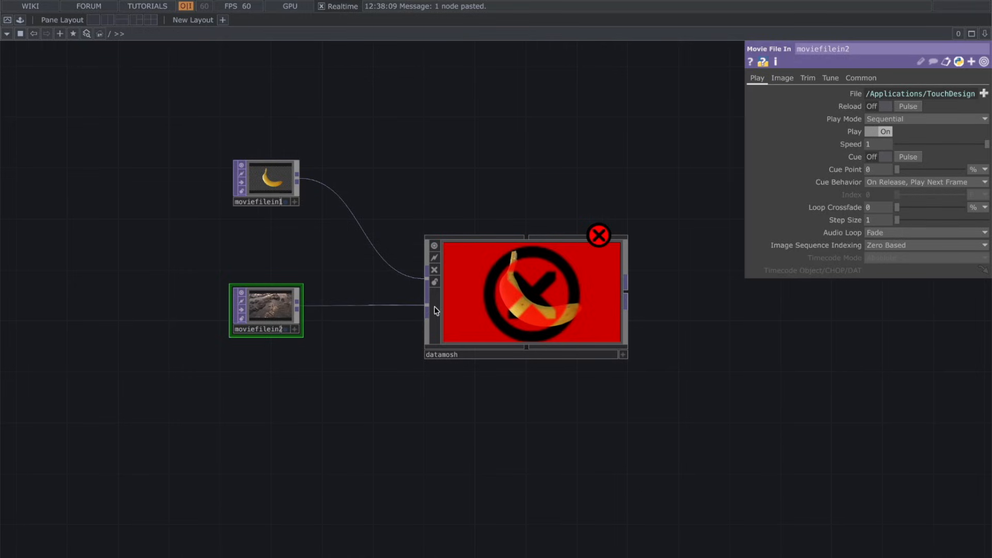
Add a Null TOP to the datamosh container's output and display it as the network background
right_click(626, 290)
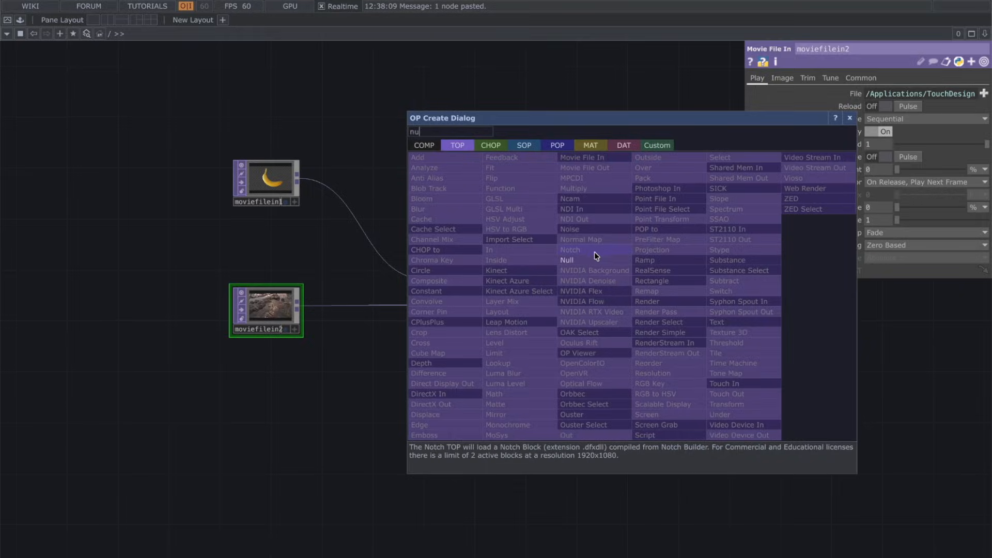
left_click(567, 260)
left_click(814, 306)
left_click_drag(814, 303, 691, 296)
key("d")
middle_click_drag(678, 294, 543, 292)
Turn on Toggle Mosh on the datamosh container and raise Video Mix to 0.457
left_click(542, 295)
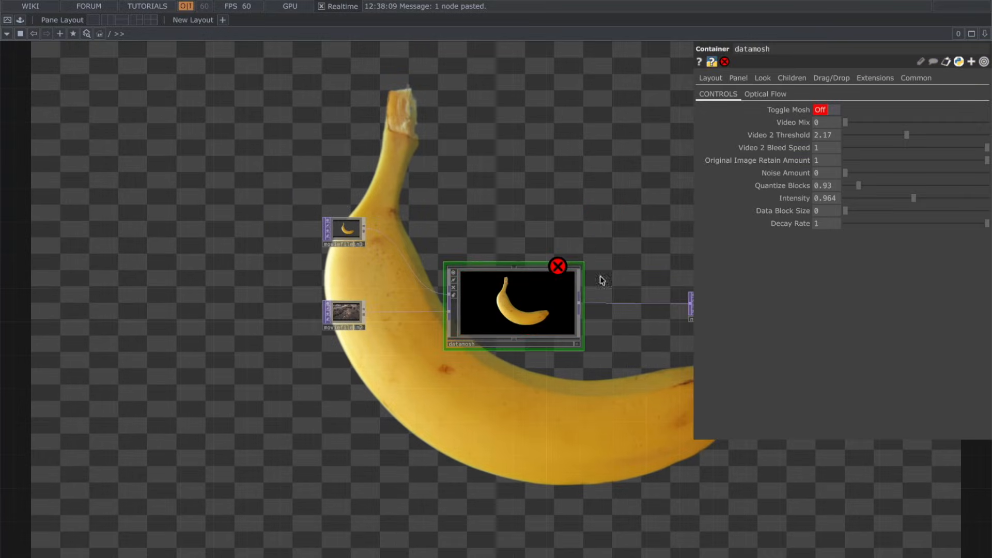
left_click(831, 111)
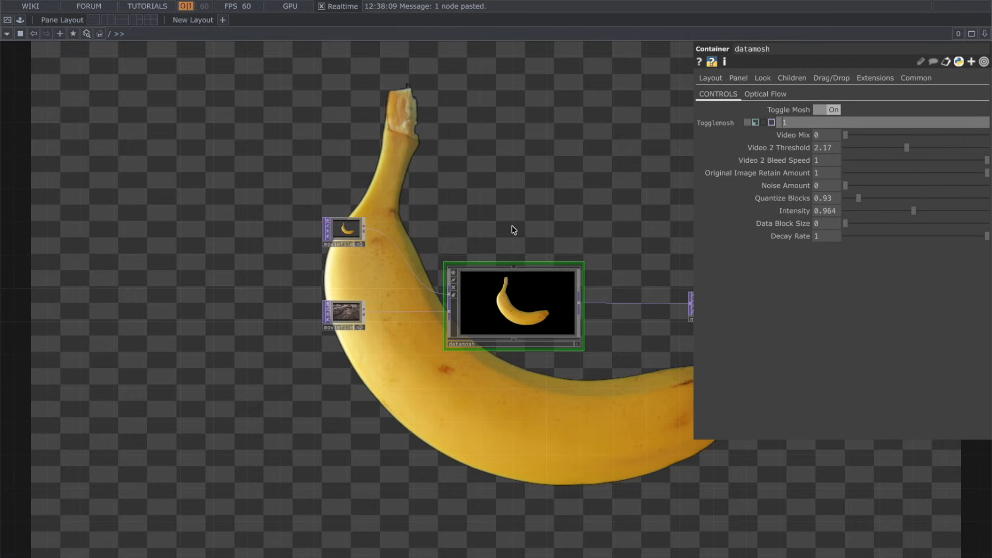
left_click(347, 310)
left_click(530, 325)
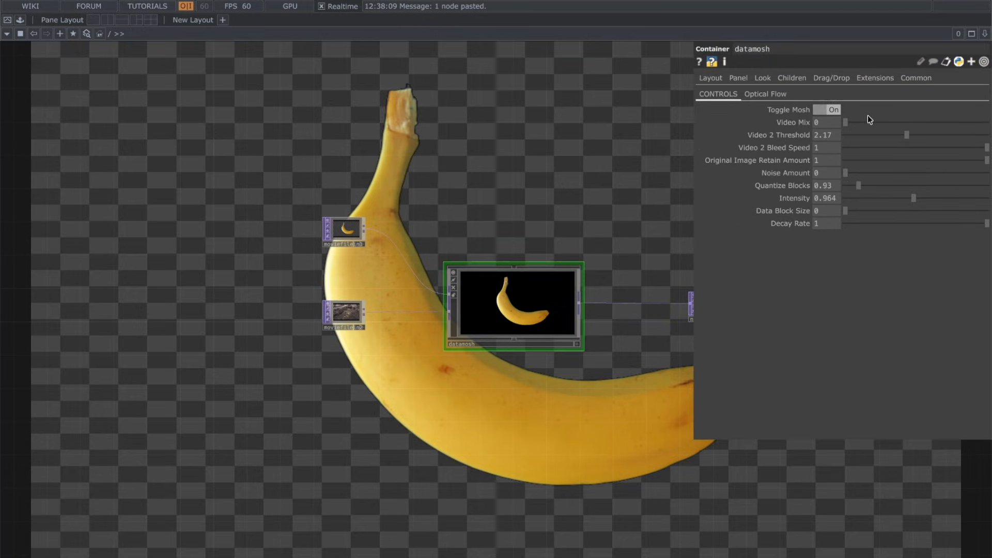
left_click_drag(868, 120, 909, 122)
Insert a Fit TOP between the first Movie File In and the datamosh container
scroll(398, 292, "up", 4)
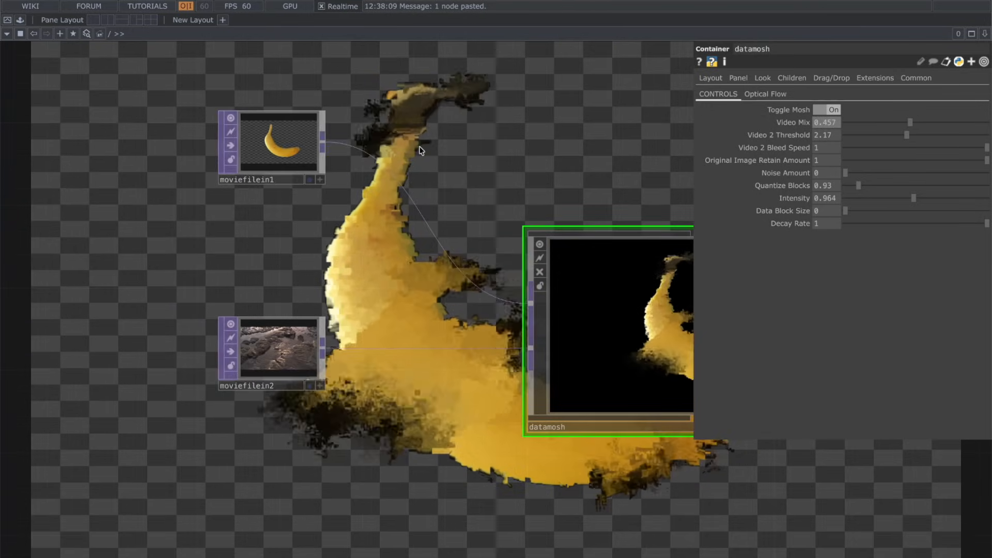
scroll(264, 353, "up", 5)
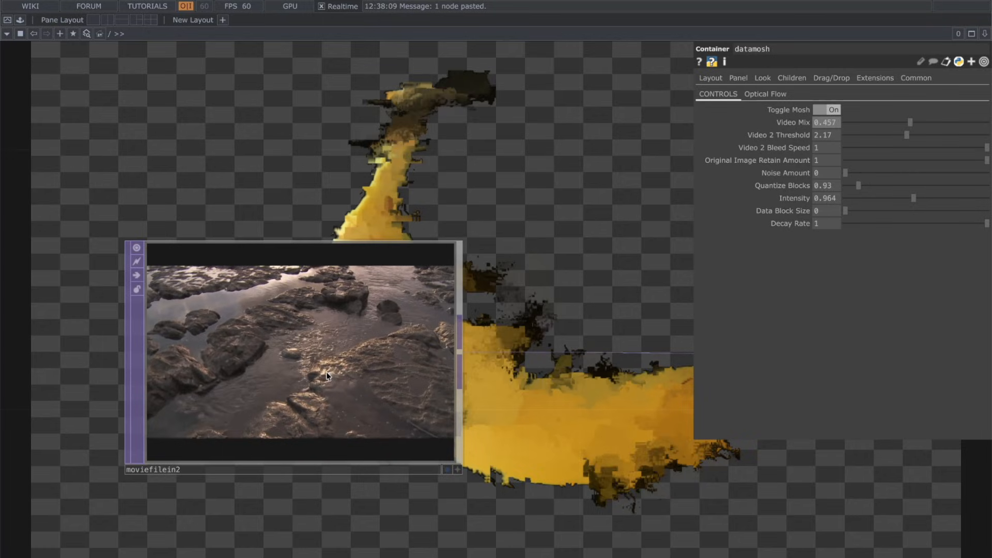
scroll(327, 376, "down", 6)
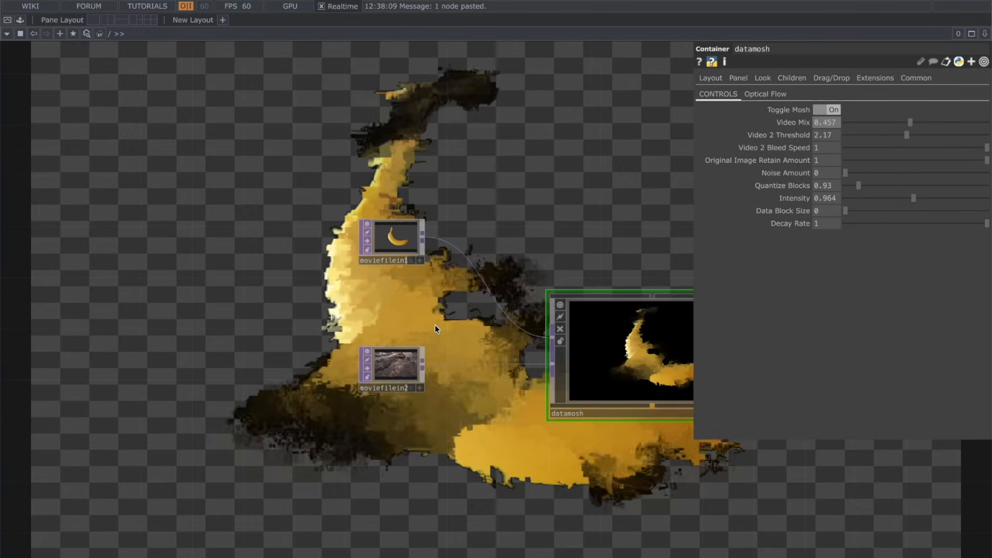
right_click(508, 320)
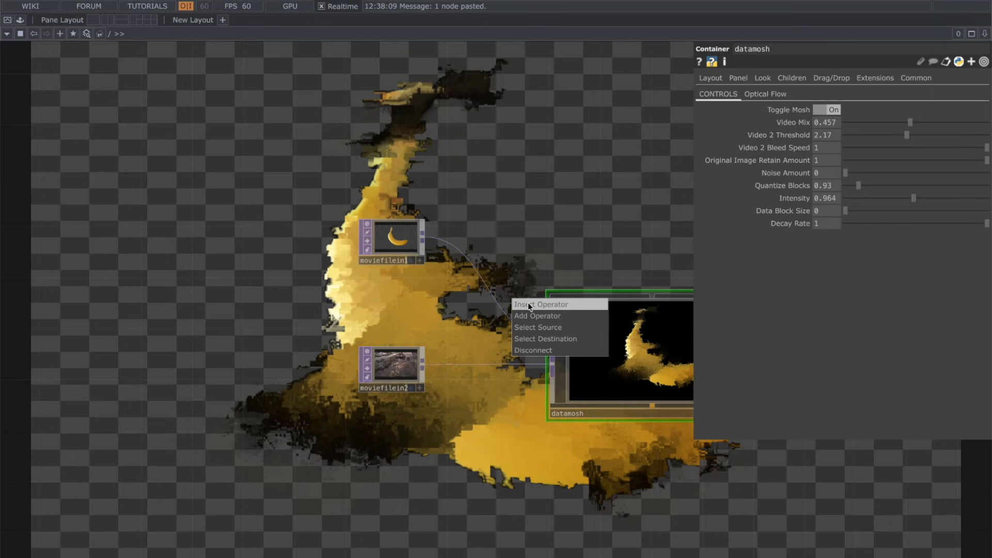
left_click(527, 304)
type("fit")
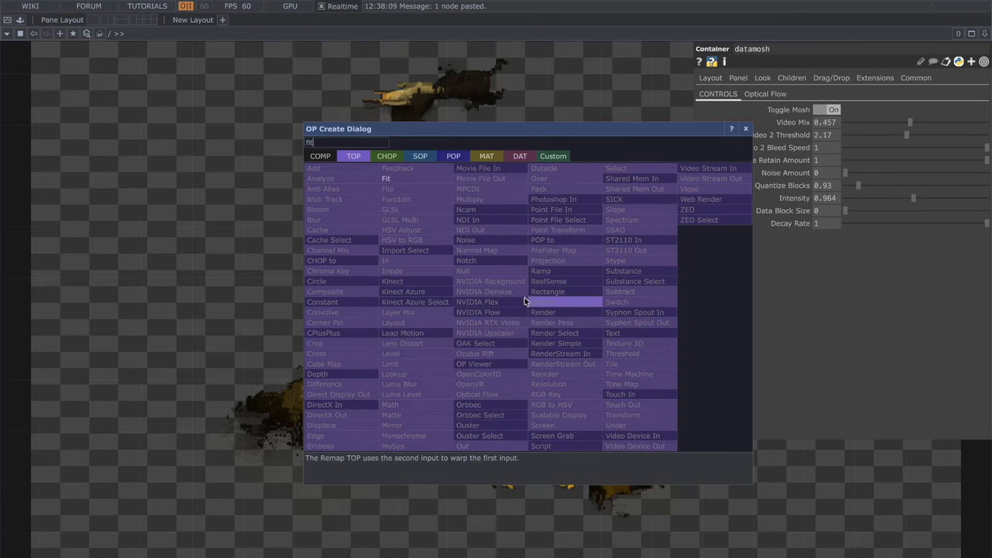
left_click(393, 178)
left_click(485, 281)
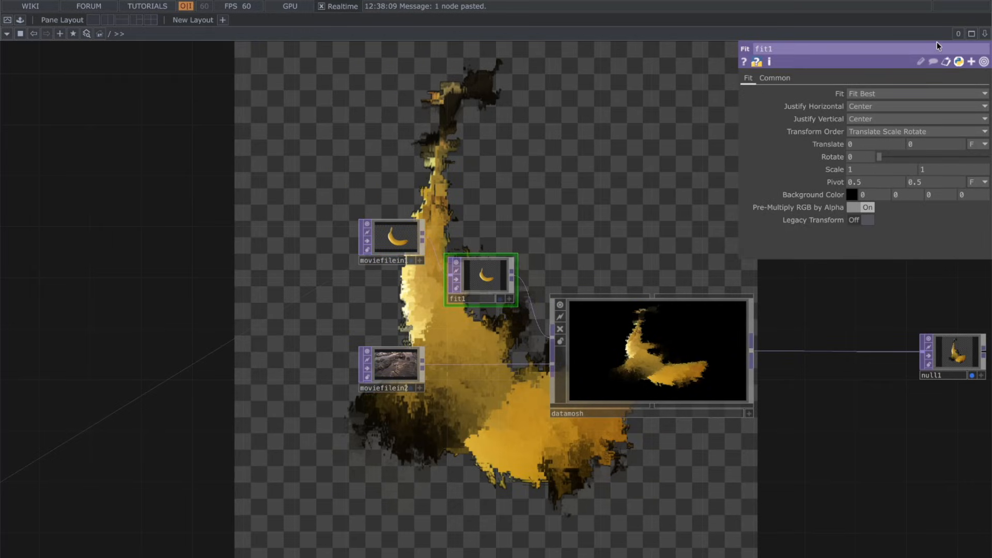
Set the Fit operator's custom output resolution to 3840 x 2160
left_click(775, 78)
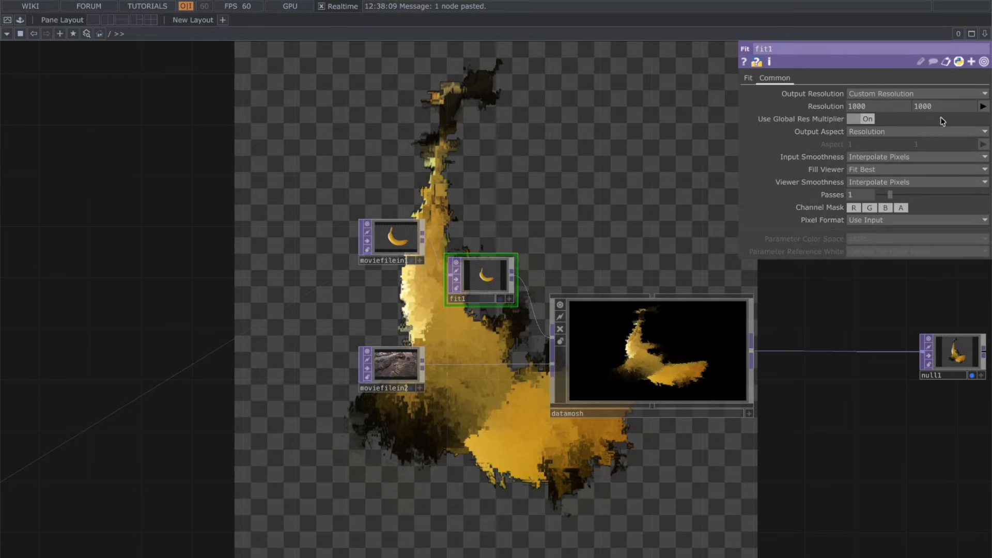
left_click(983, 107)
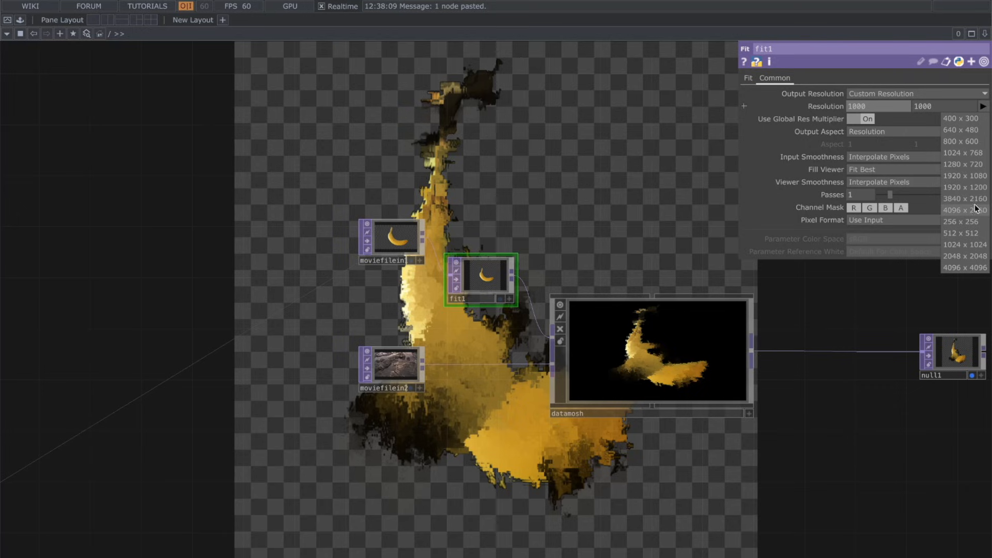
left_click(976, 204)
Duplicate the Fit operator and insert the copy between the second Movie File In and the datamosh container
key("ctrl+v")
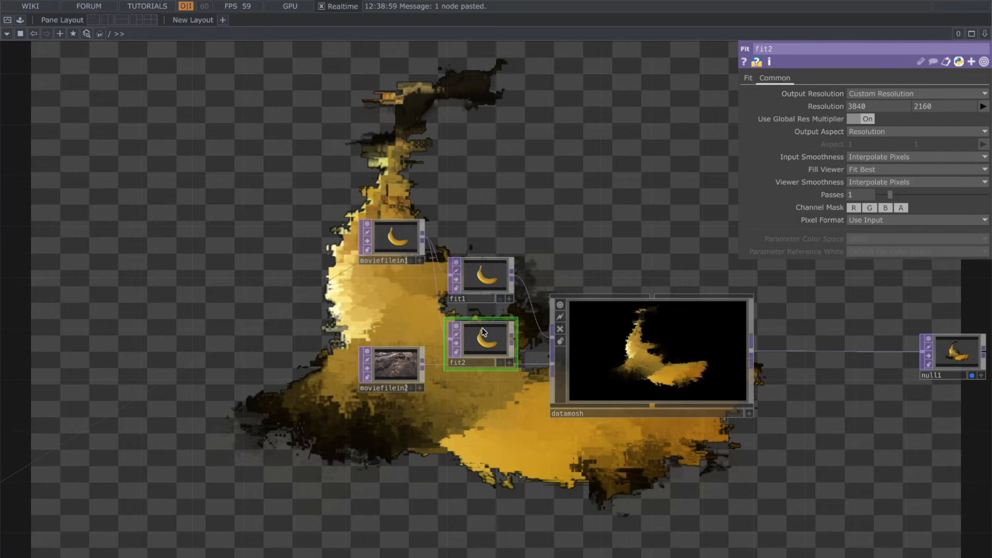
left_click_drag(456, 339, 449, 366)
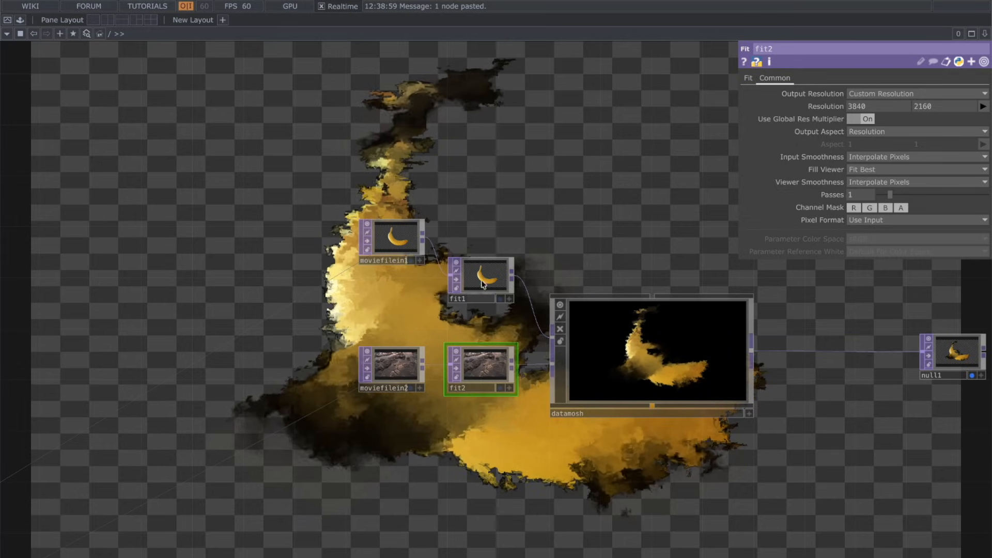
left_click_drag(370, 333, 437, 415)
scroll(437, 414, "down", 4)
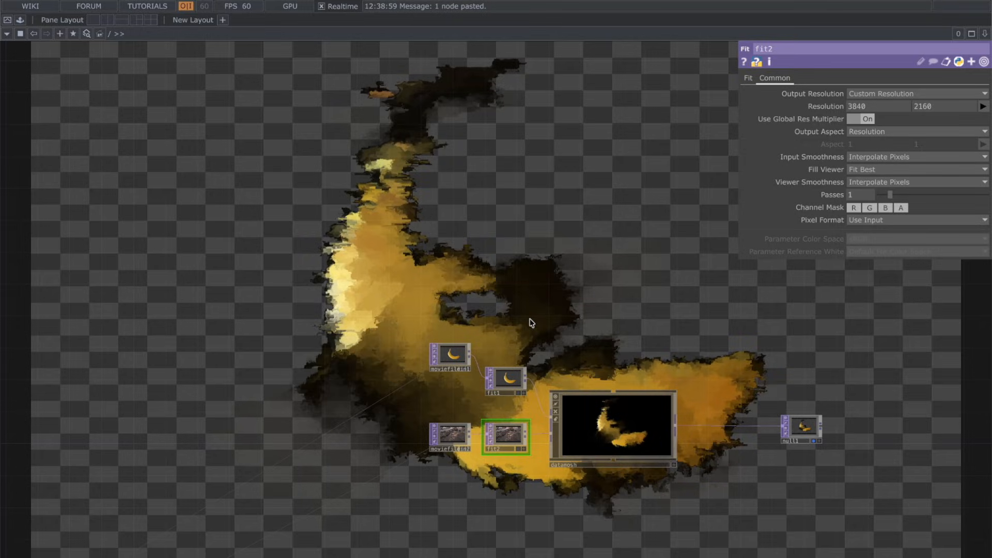
Restart the datamosh effect by switching the container's Toggle Mosh off and on again
left_click(616, 394)
left_click_drag(625, 371, 519, 368)
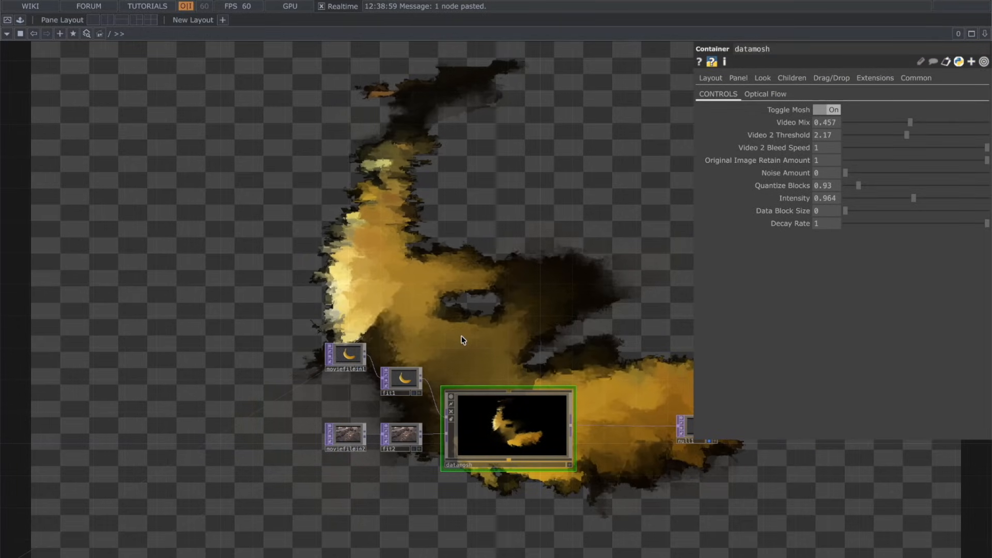
scroll(432, 317, "down", 4)
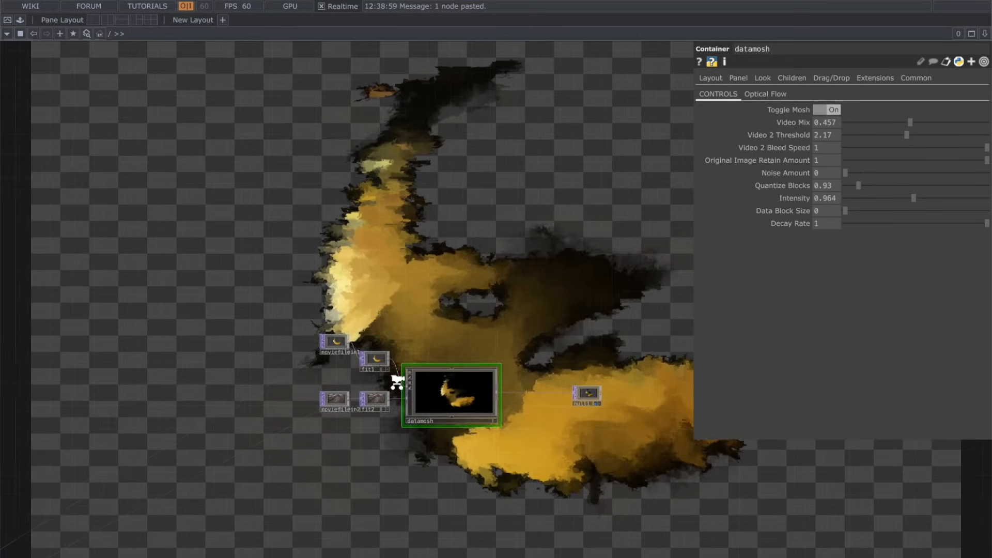
scroll(394, 389, "up", 4)
scroll(435, 342, "down", 2)
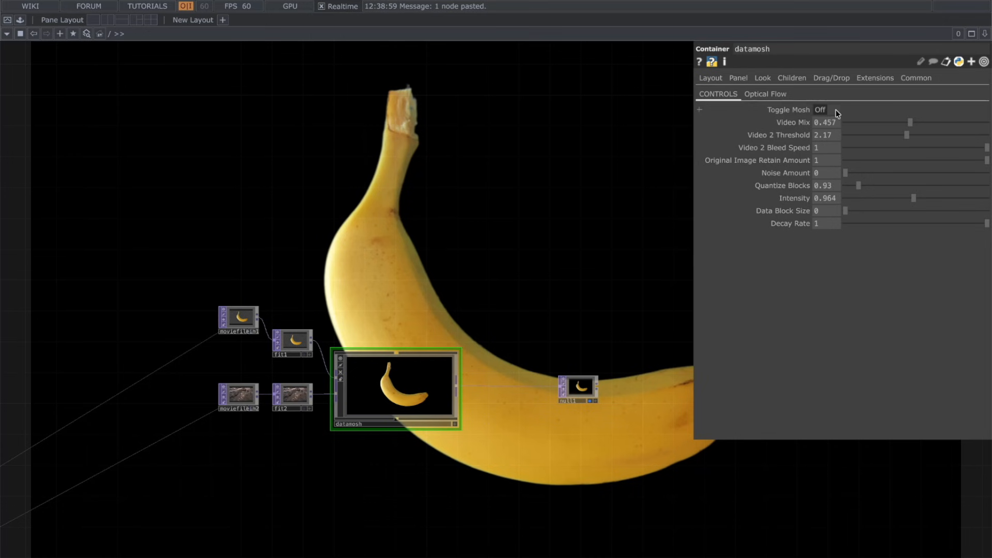
left_click(836, 110)
Add a Keyboard In CHOP above the datamosh container
key("Tab")
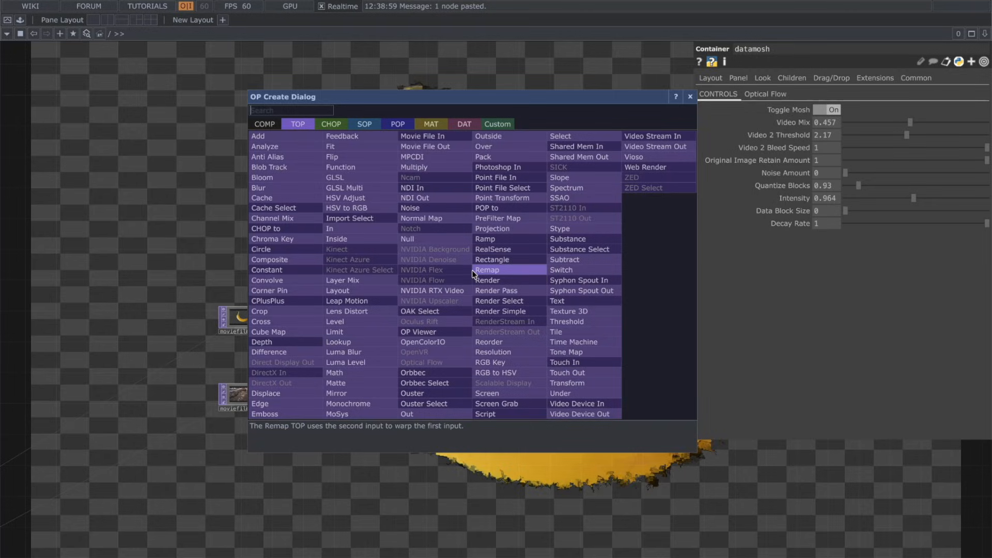
type("key")
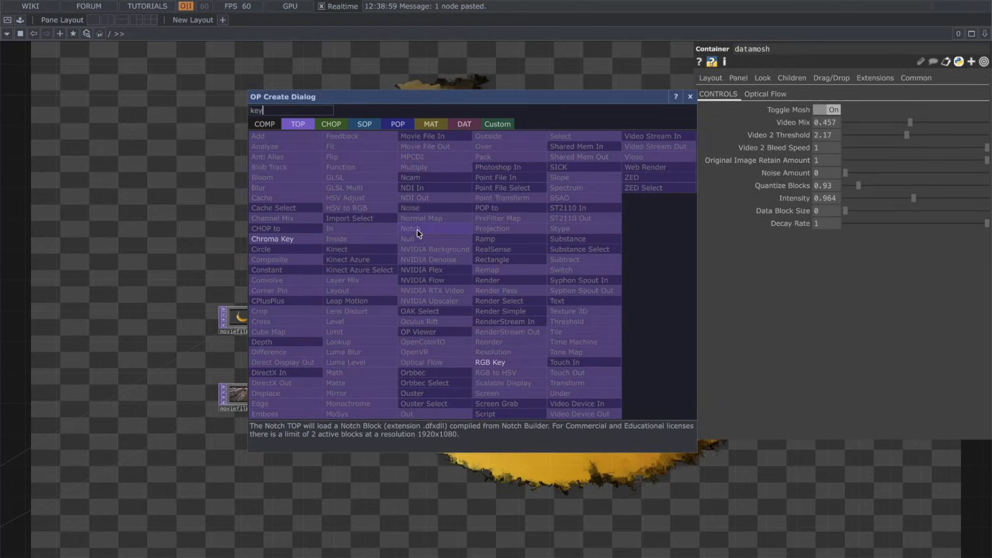
left_click(334, 125)
left_click(421, 290)
left_click(424, 287)
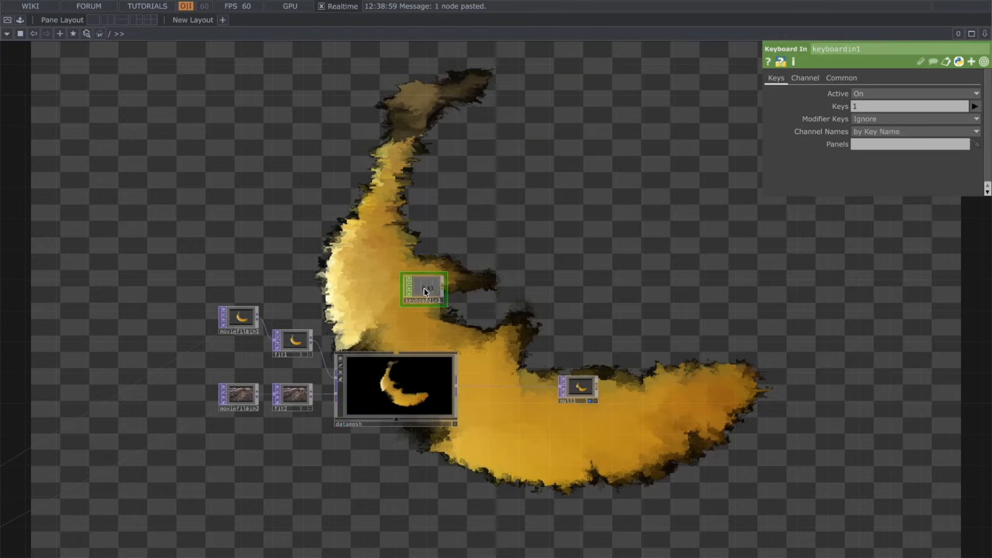
Link the Keyboard In's k1 channel to the datamosh container's Toggle Mosh parameter and test the trigger
left_click(414, 381)
left_click_drag(440, 297, 832, 110)
left_click(837, 106)
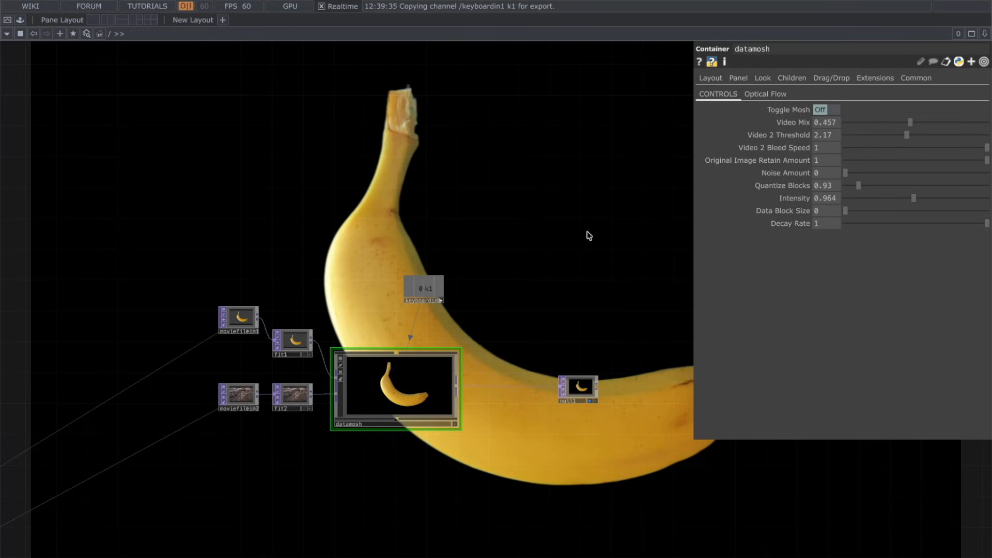
key("1")
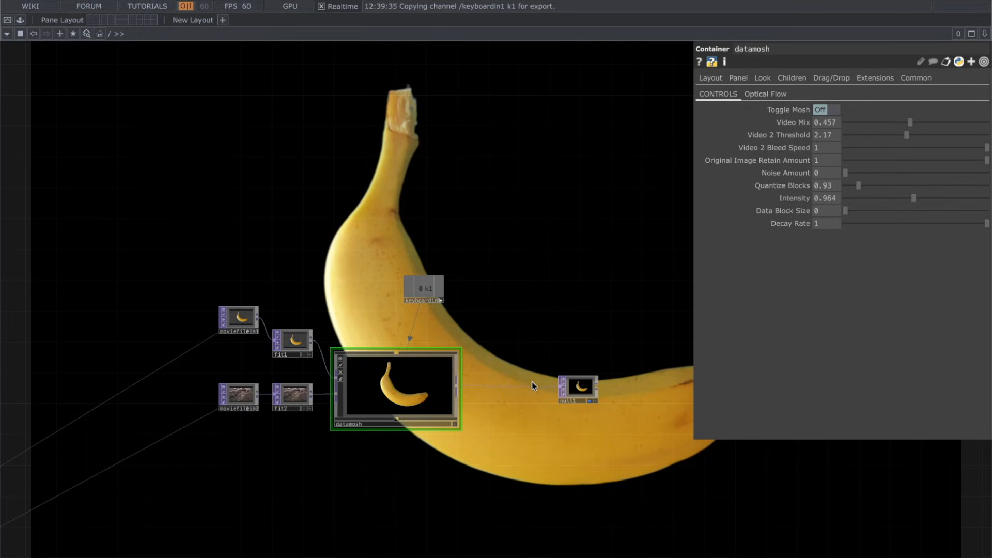
Examine the operator network inside the datamosh container and return to the parent network
double_click(411, 376)
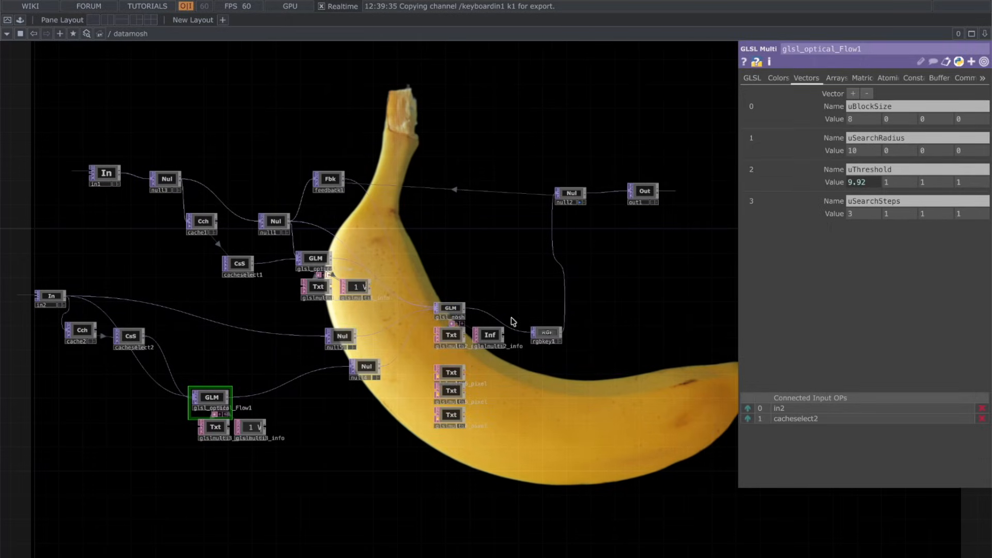
scroll(451, 312, "up", 4)
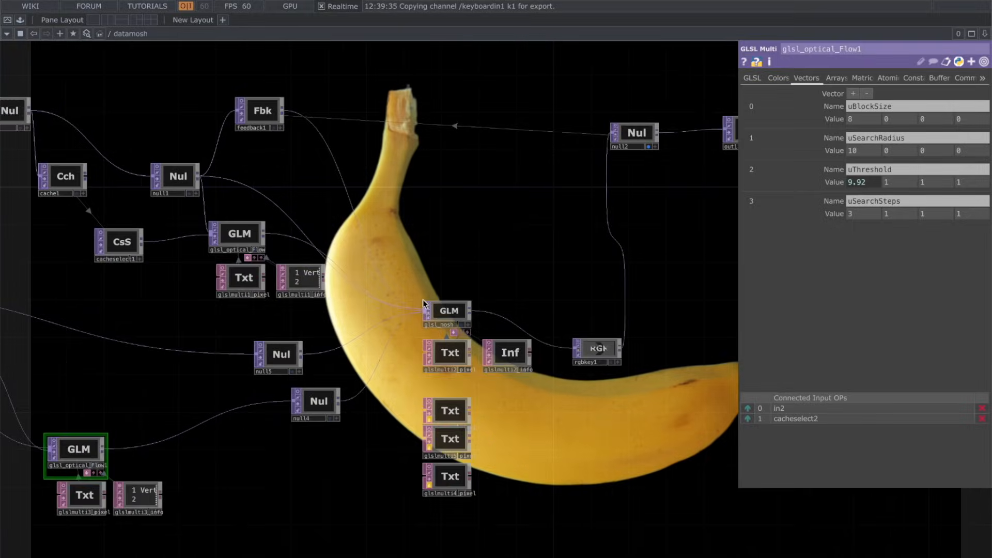
scroll(423, 296, "down", 1)
scroll(423, 296, "down", 10)
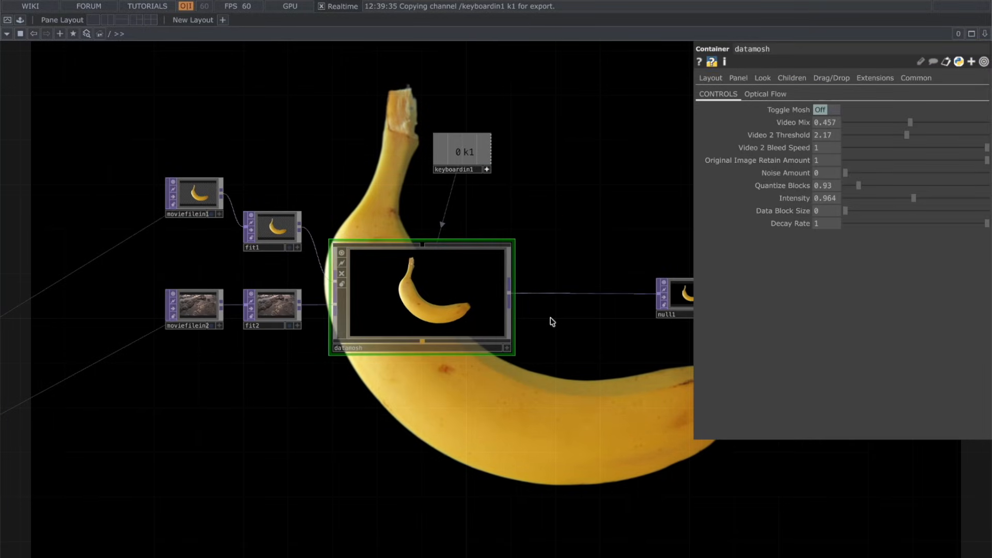
Move the first movie source and its Fit away from the container and insert an RGB Key TOP between that Fit and datamosh
left_click(269, 243)
left_click_drag(253, 214, 253, 220)
left_click_drag(253, 219, 142, 186)
right_click(236, 206)
left_click(263, 190)
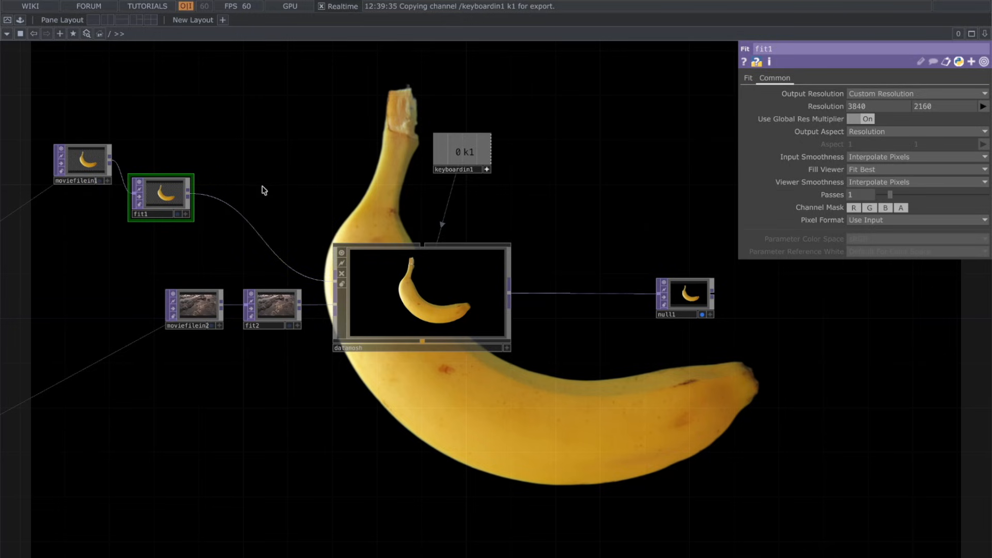
right_click(243, 203)
left_click(253, 208)
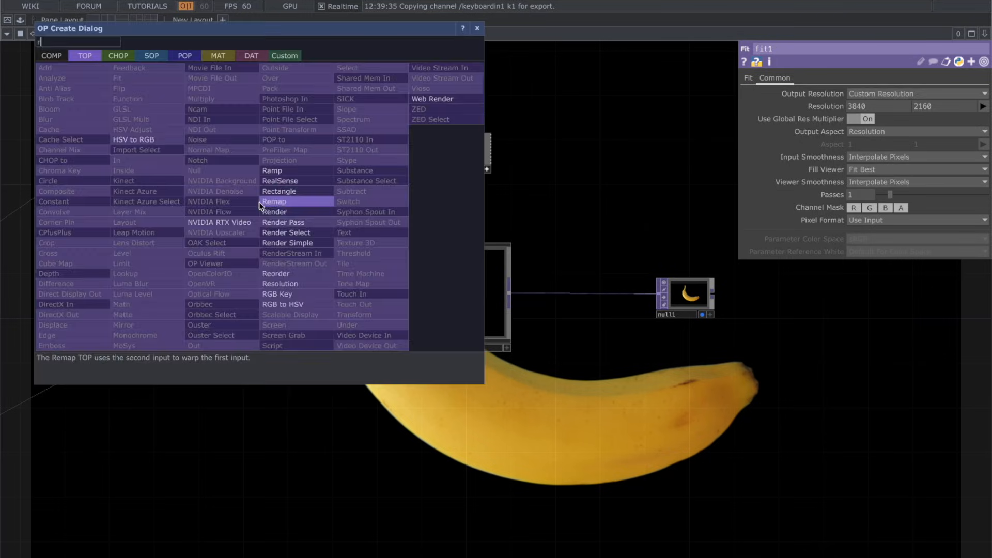
left_click(309, 285)
left_click(273, 252)
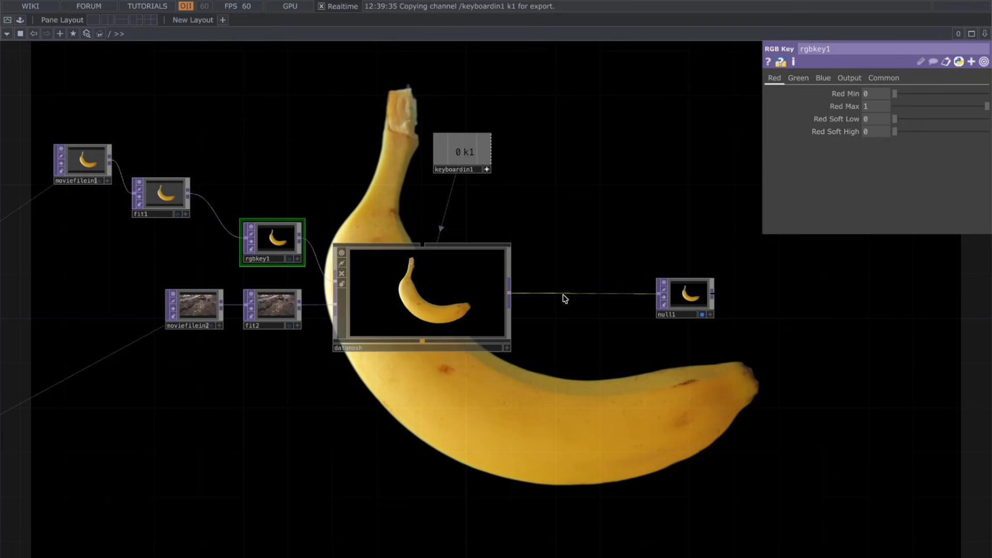
Insert an RGB Key TOP between the datamosh container and the output Null, and test the mosh toggle
right_click(565, 299)
left_click(600, 282)
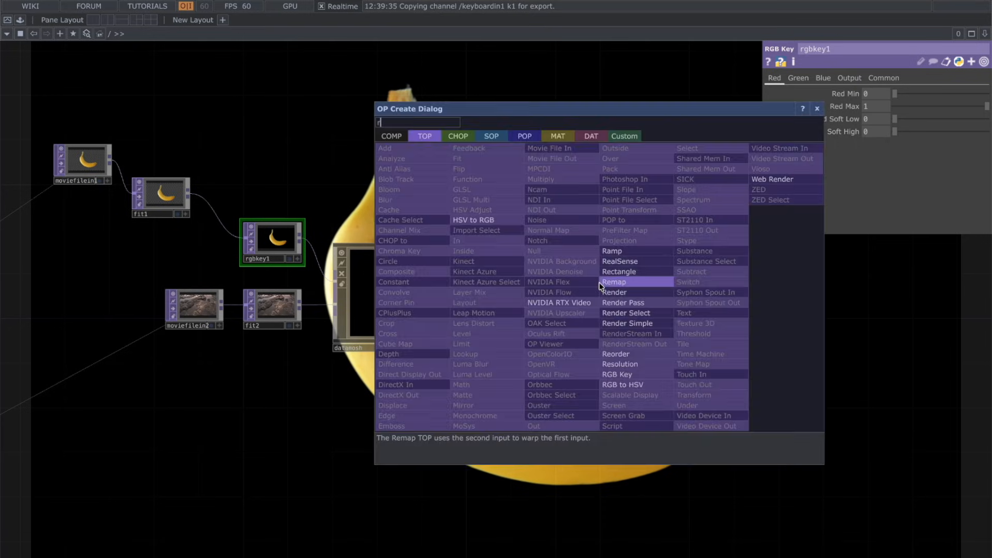
left_click(646, 376)
left_click(609, 319)
key("h")
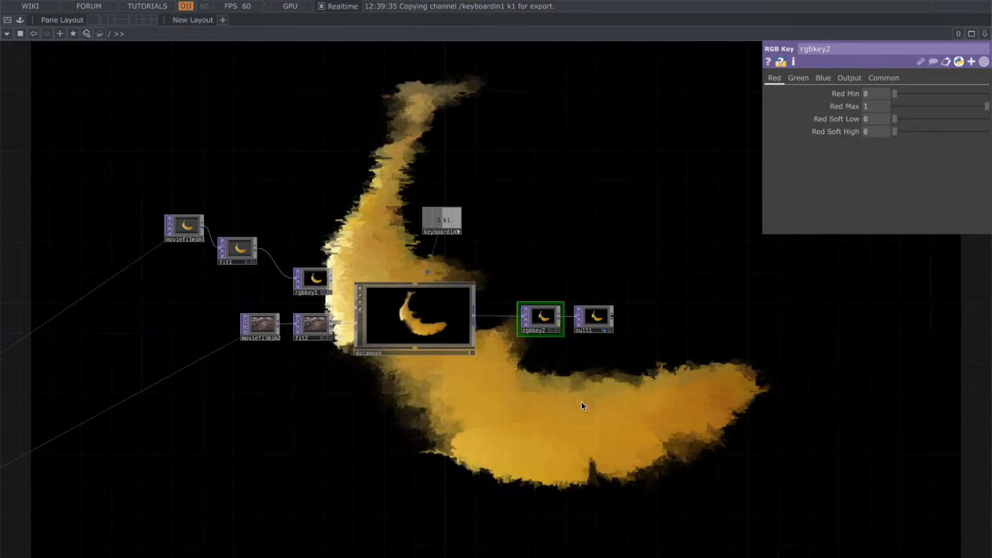
left_click_drag(614, 420, 541, 429)
scroll(541, 429, "down", 3)
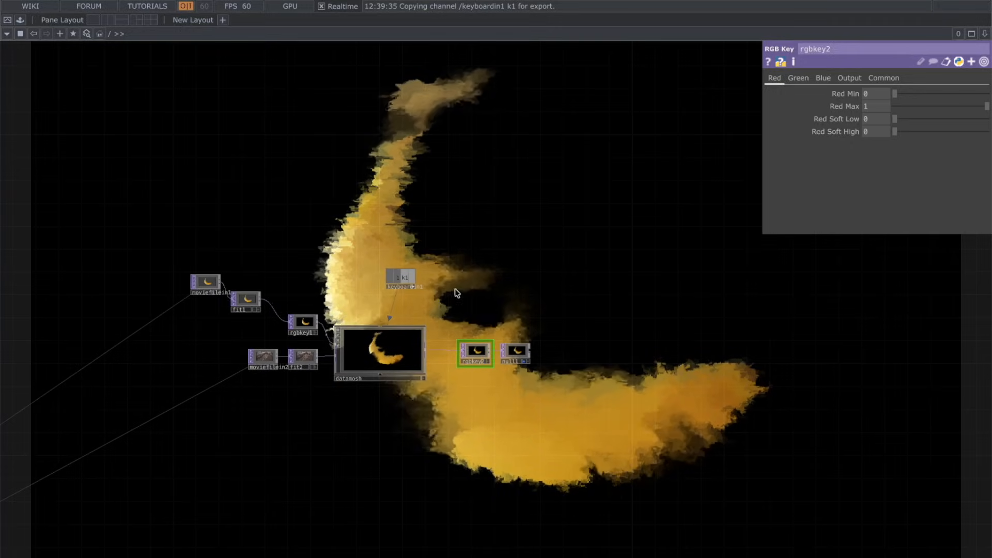
key("1")
Add an Audio File In CHOP in the empty area above the datamosh network
left_click_drag(413, 284, 455, 299)
left_click_drag(443, 263, 592, 290)
left_click_drag(570, 254, 509, 324)
key("Tab")
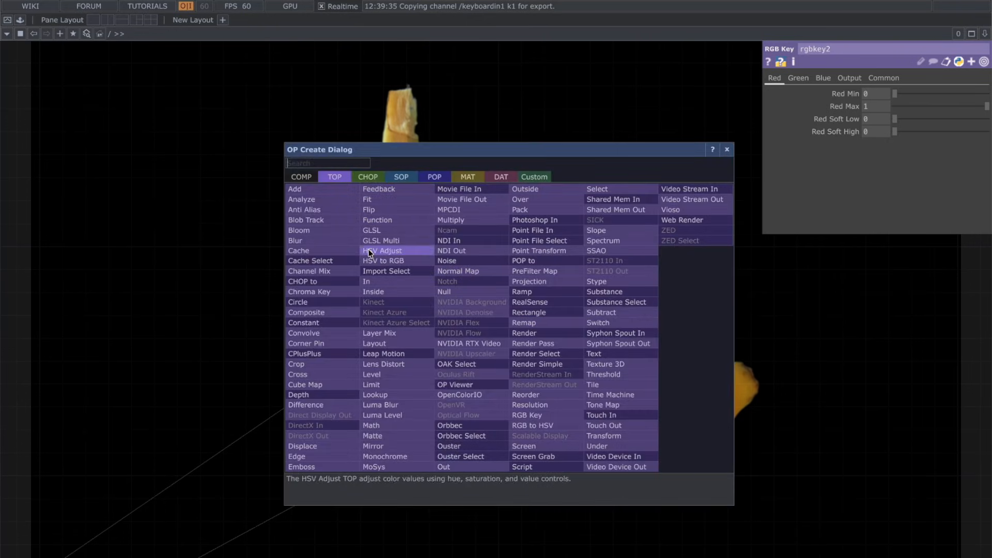
left_click(374, 178)
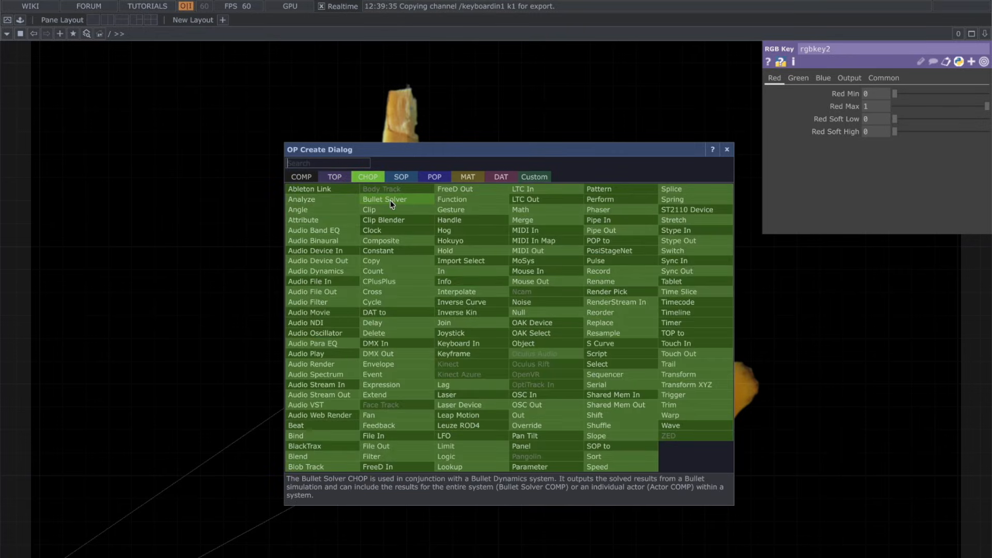
type("au")
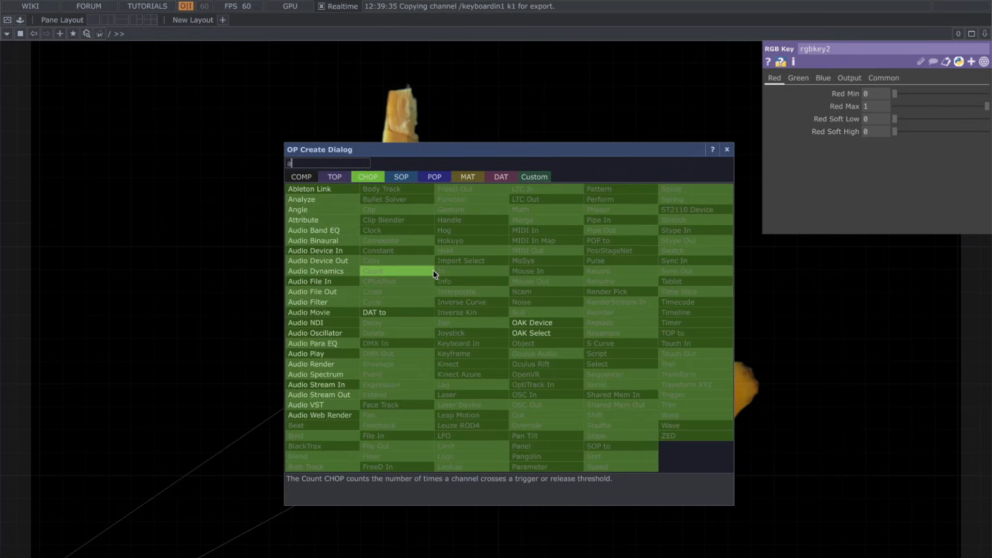
left_click(332, 282)
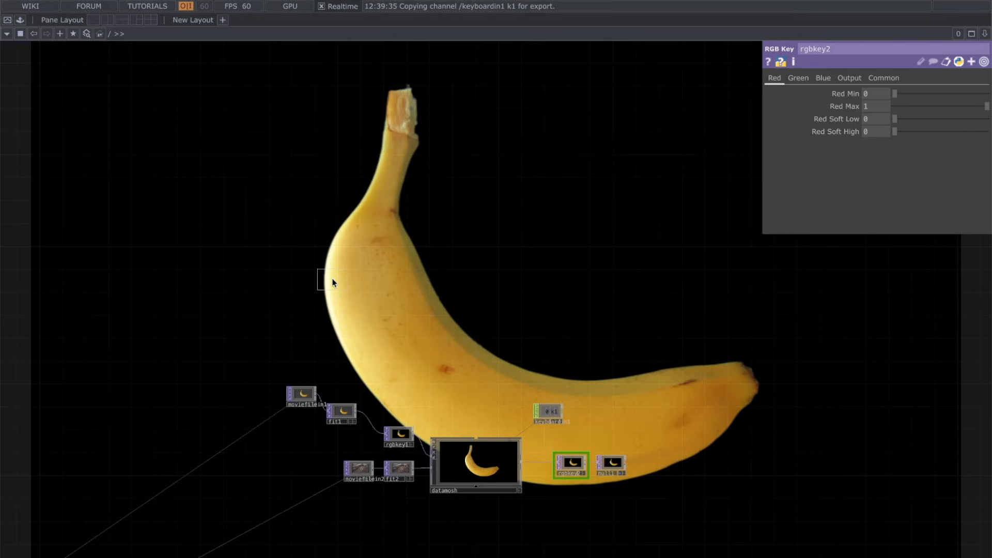
left_click(248, 150)
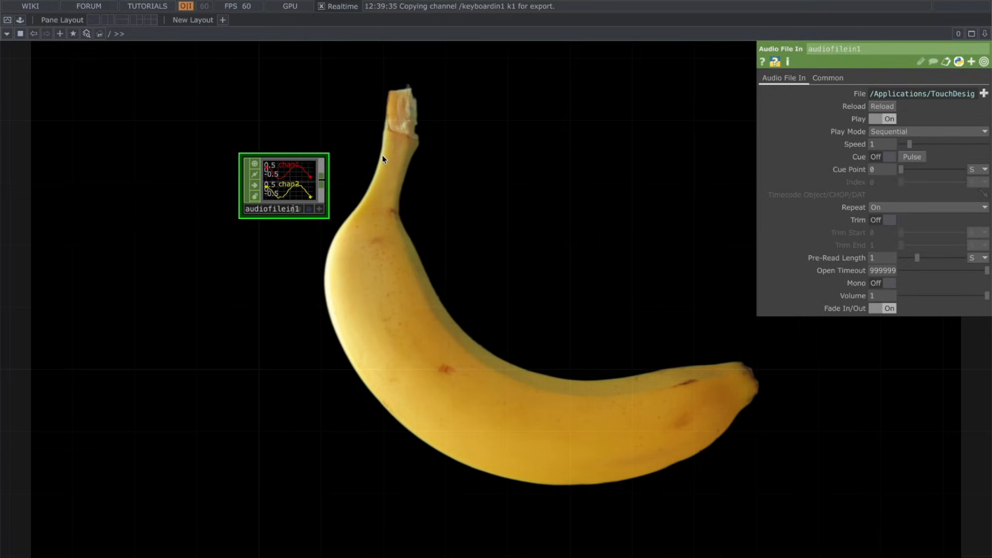
key("Tab")
type("a")
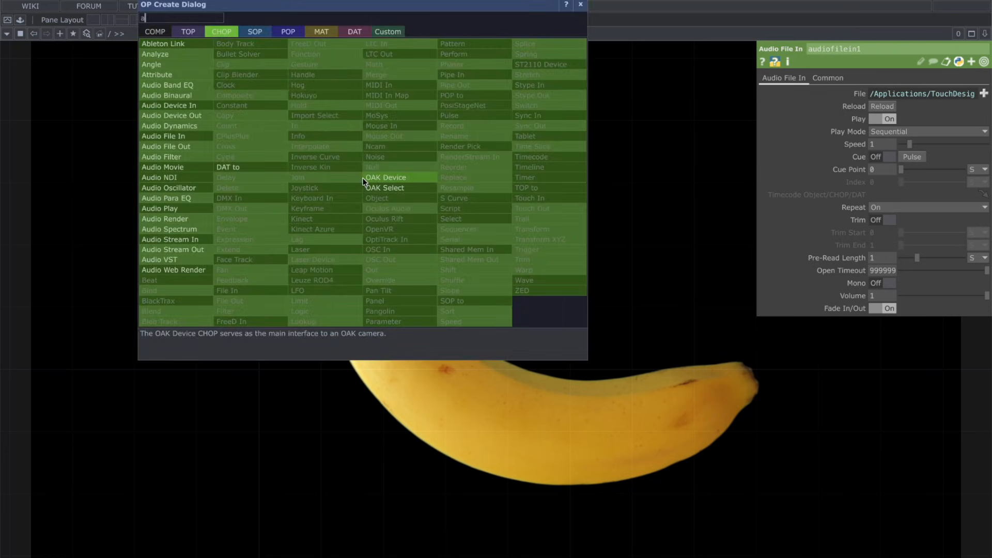
type("ud")
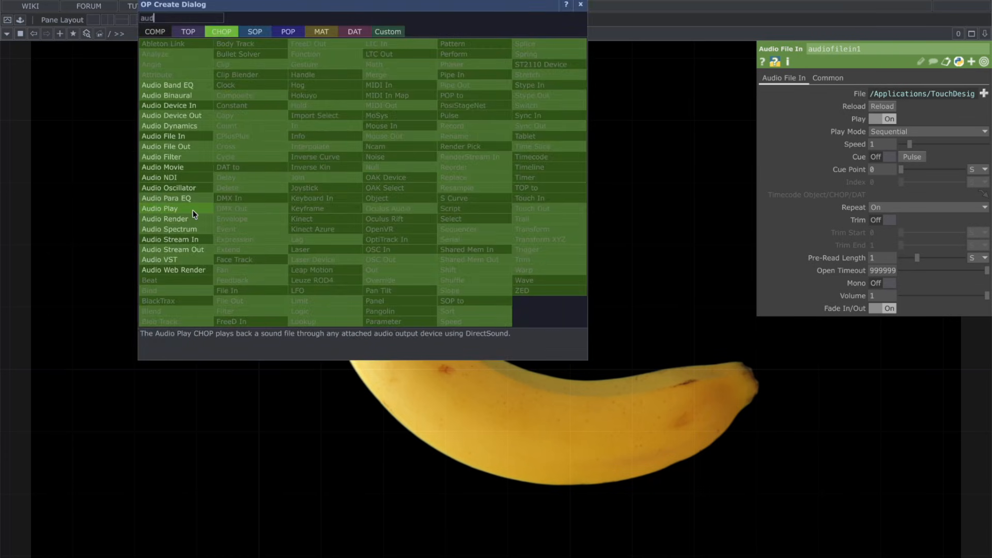
left_click(198, 114)
left_click(276, 263)
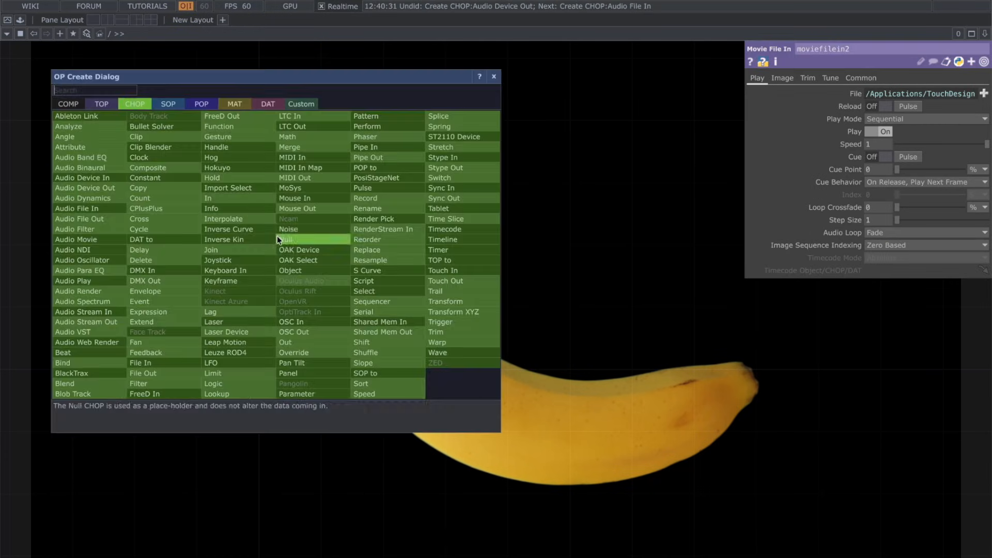
Try an Audio Device In CHOP below the Audio File In as an alternative sound source and delete it
left_click(99, 177)
left_click(284, 253)
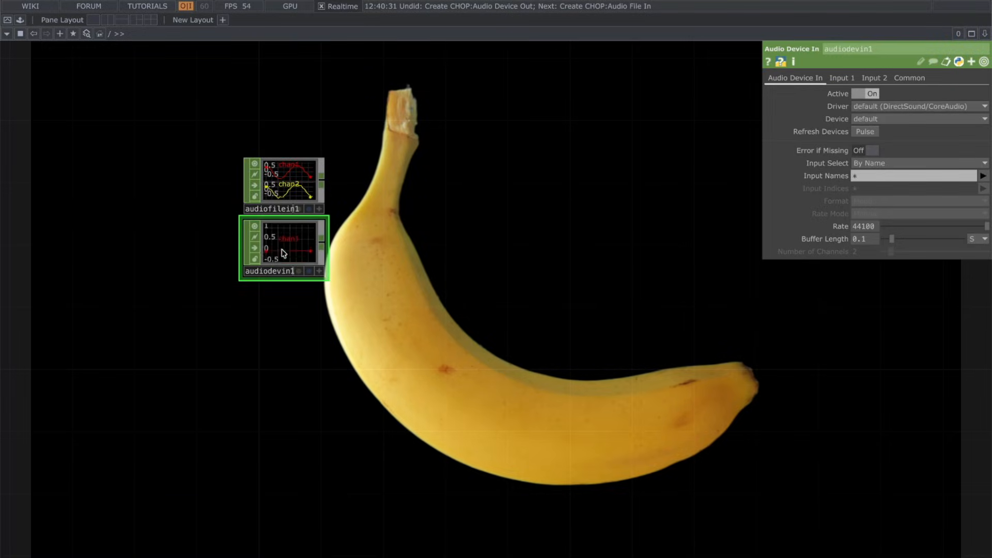
left_click_drag(284, 254, 283, 268)
left_click(879, 119)
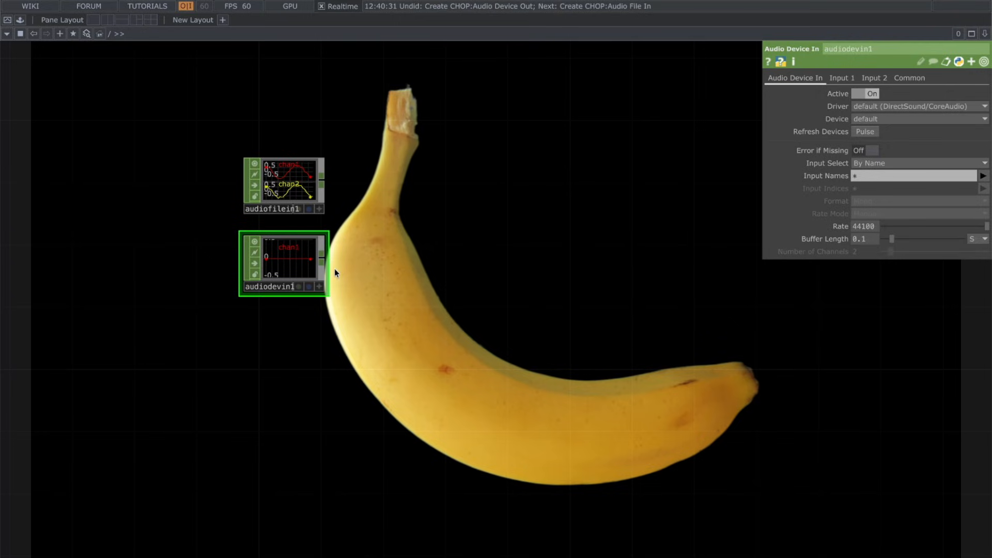
key("Delete")
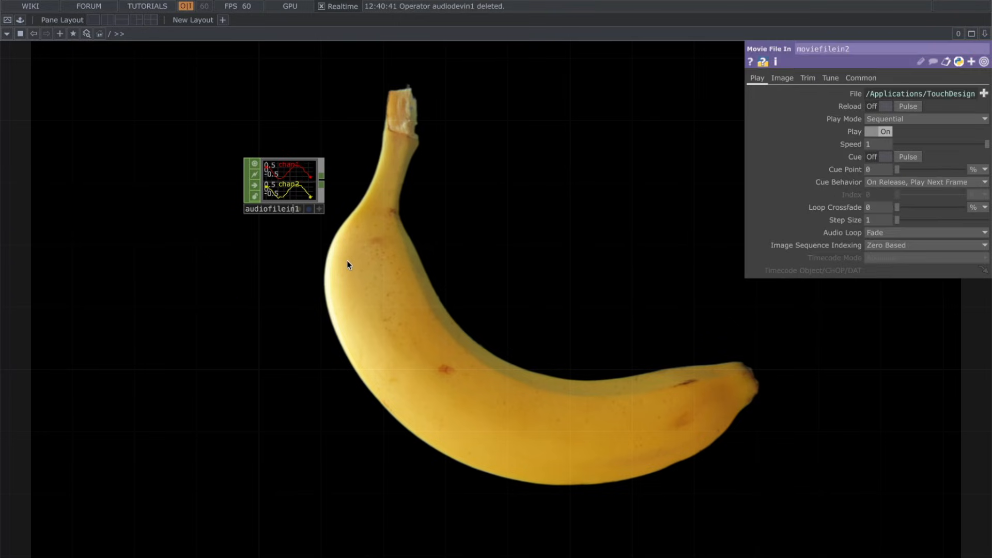
Route the Audio File In into a new Audio Device Out CHOP and set the output volume to 0.19
scroll(348, 261, "down", 1)
scroll(348, 261, "down", 2)
left_click(327, 209)
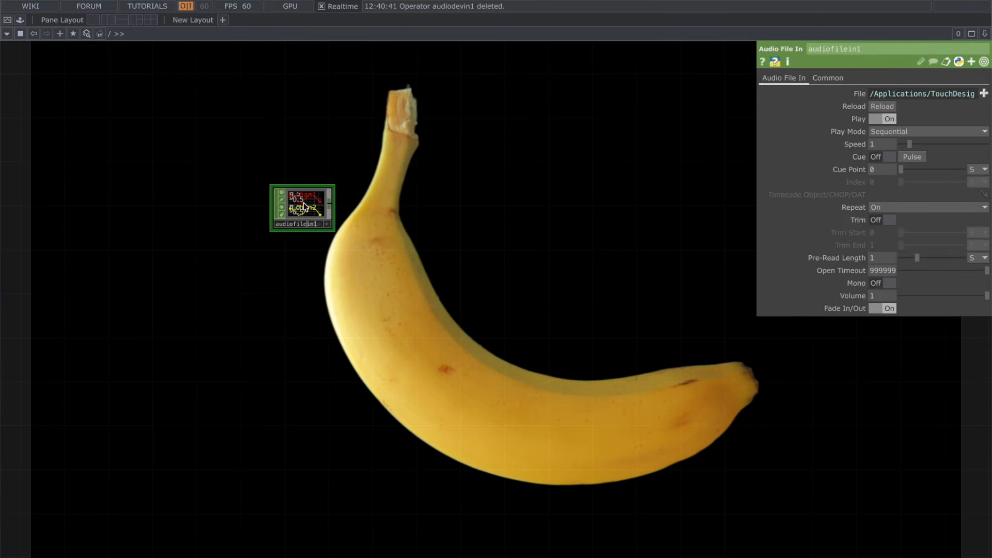
left_click(334, 207)
type("aud")
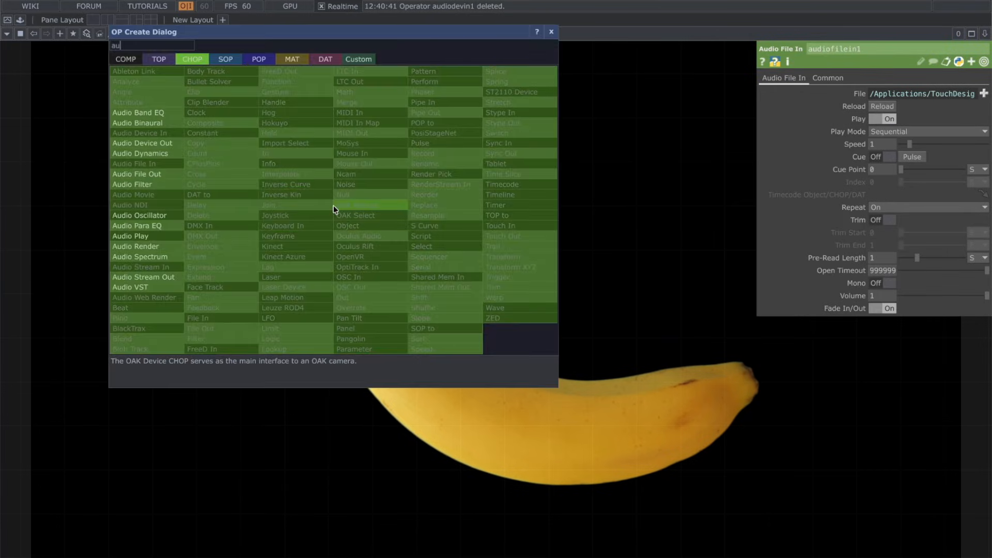
left_click(176, 141)
left_click(402, 317)
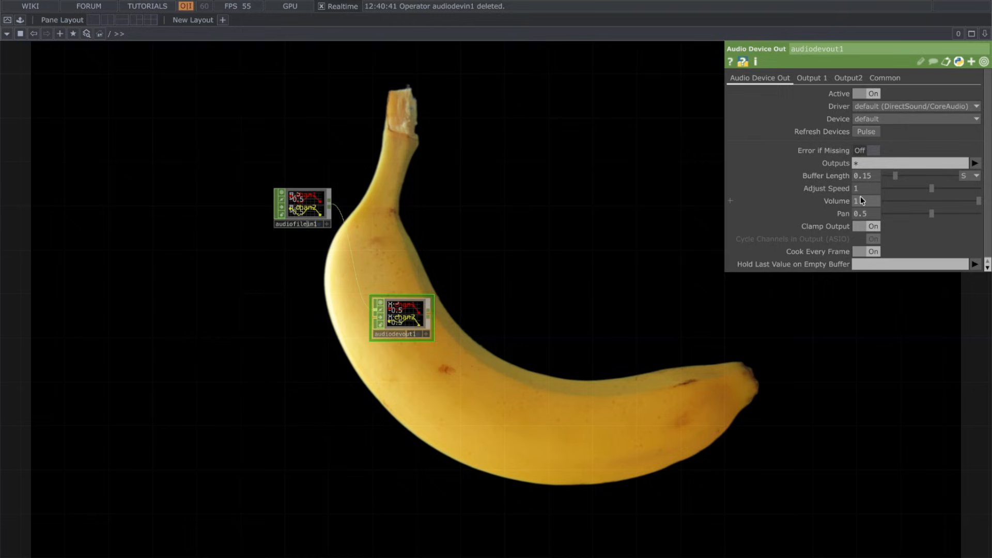
left_click(904, 201)
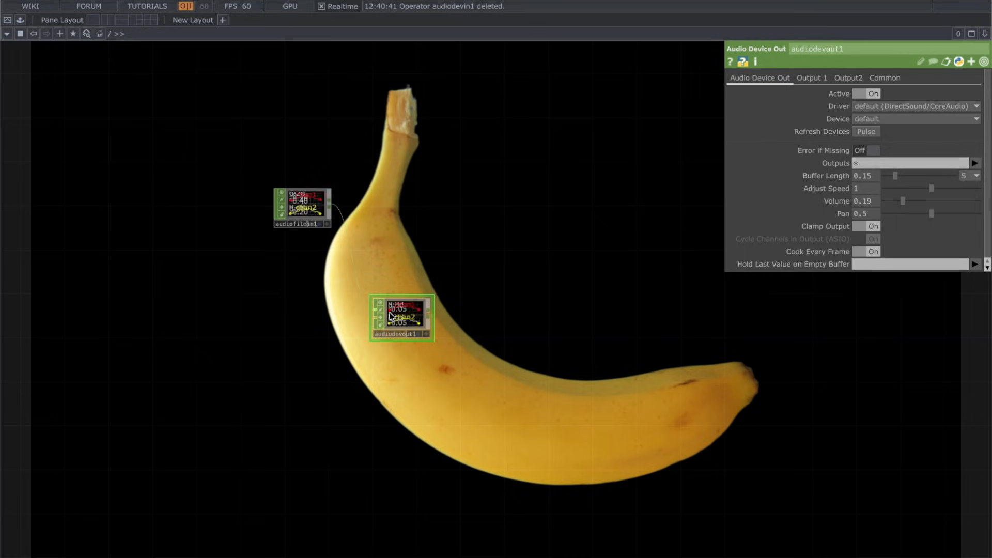
left_click_drag(403, 283, 320, 345)
scroll(370, 295, "down", 2)
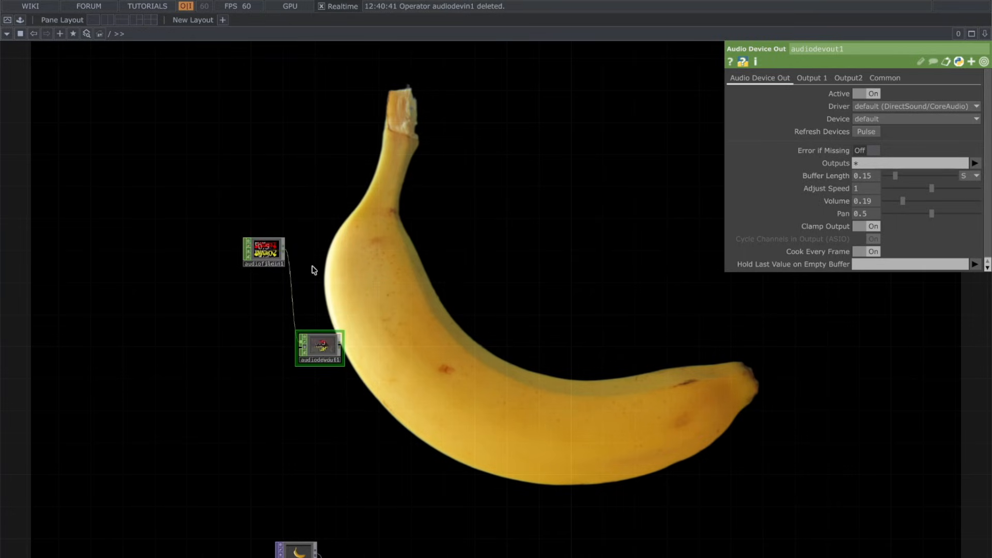
Turn off the output Null's image display in the network background
left_click_drag(448, 319, 277, 292)
scroll(279, 295, "down", 2)
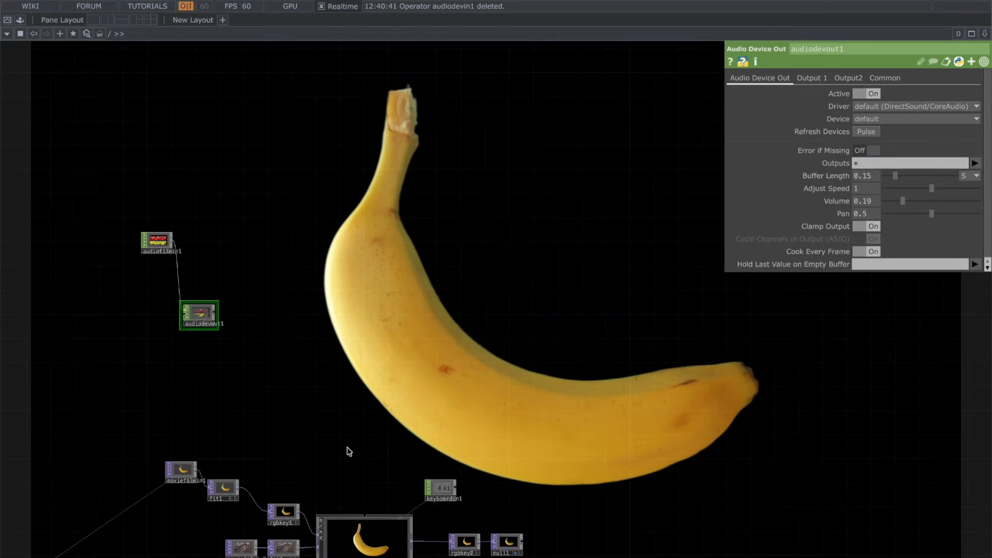
left_click(519, 551)
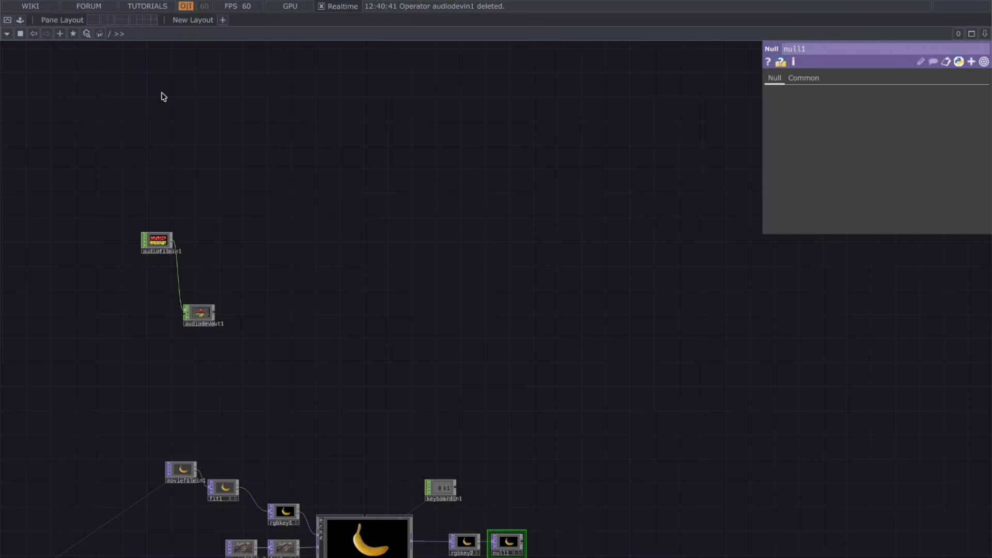
Add the audioAnalysis component from the palette's Tools beside the Audio File In and close the palette
left_click(21, 21)
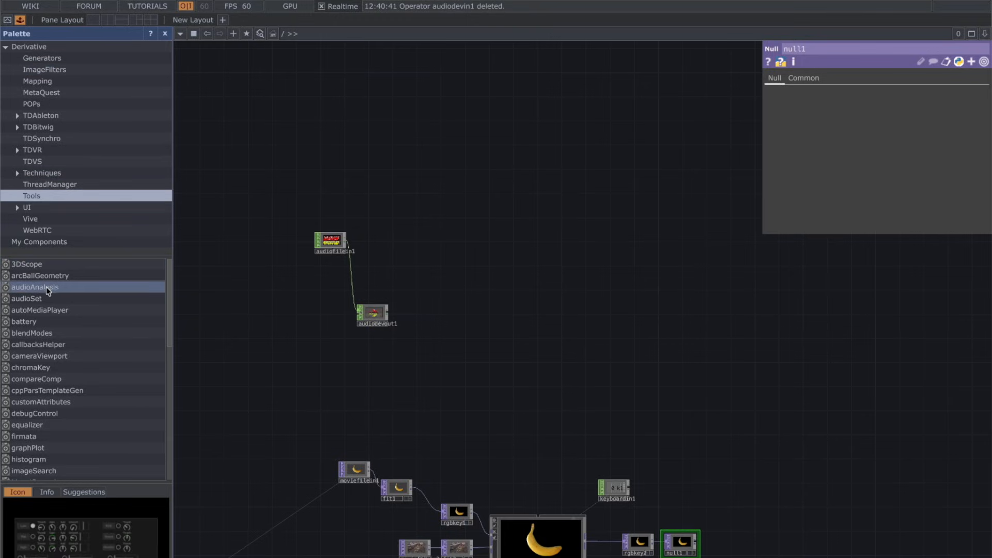
left_click_drag(56, 292, 351, 283)
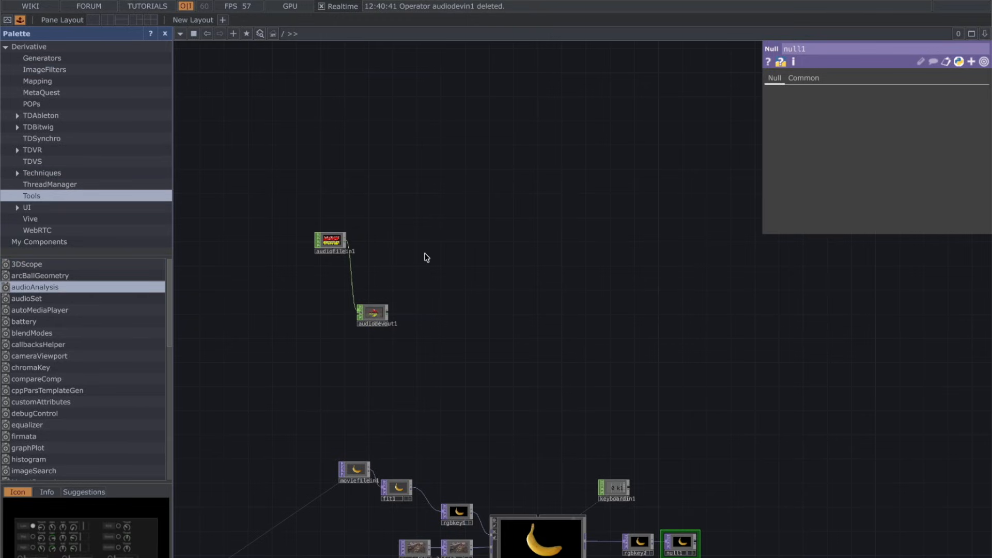
left_click_drag(427, 258, 437, 247)
key("alt+l")
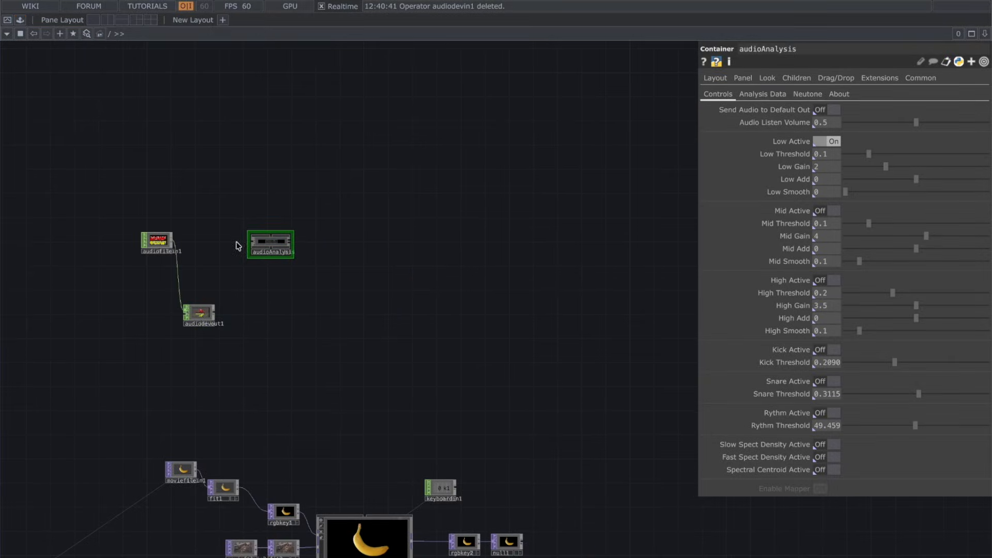
Connect the Audio File In's output to the audioAnalysis component's input
scroll(237, 246, "up", 4)
left_click_drag(286, 261, 250, 262)
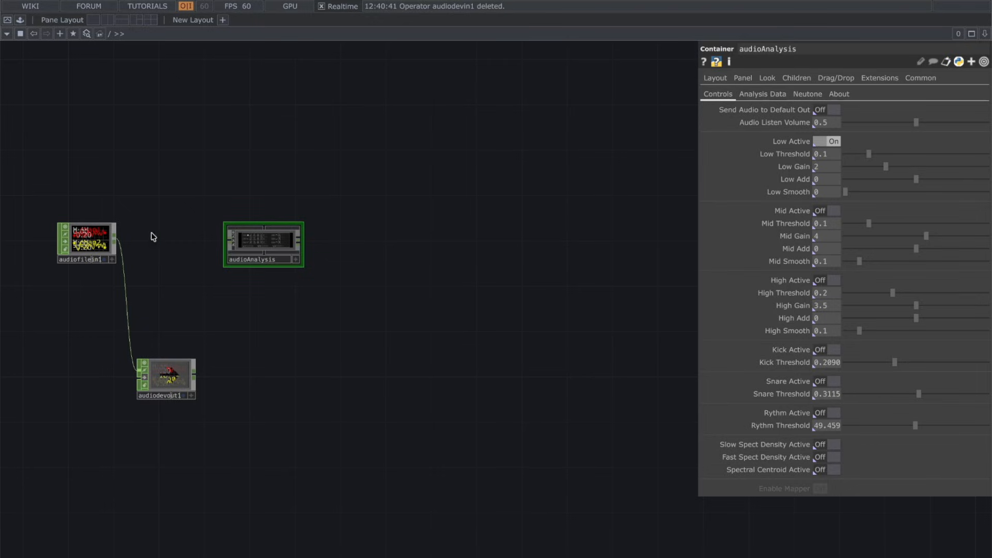
scroll(254, 243, "up", 4)
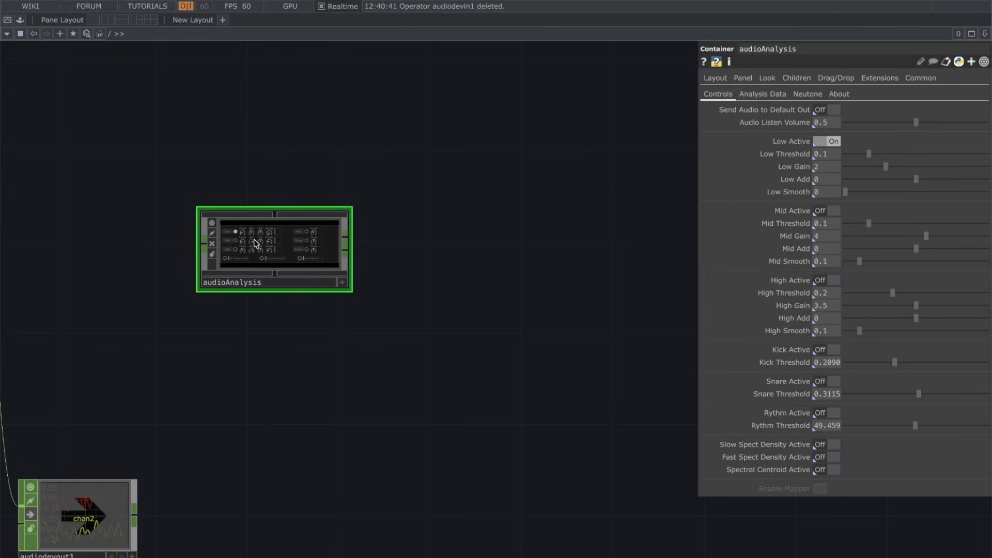
scroll(264, 241, "down", 2)
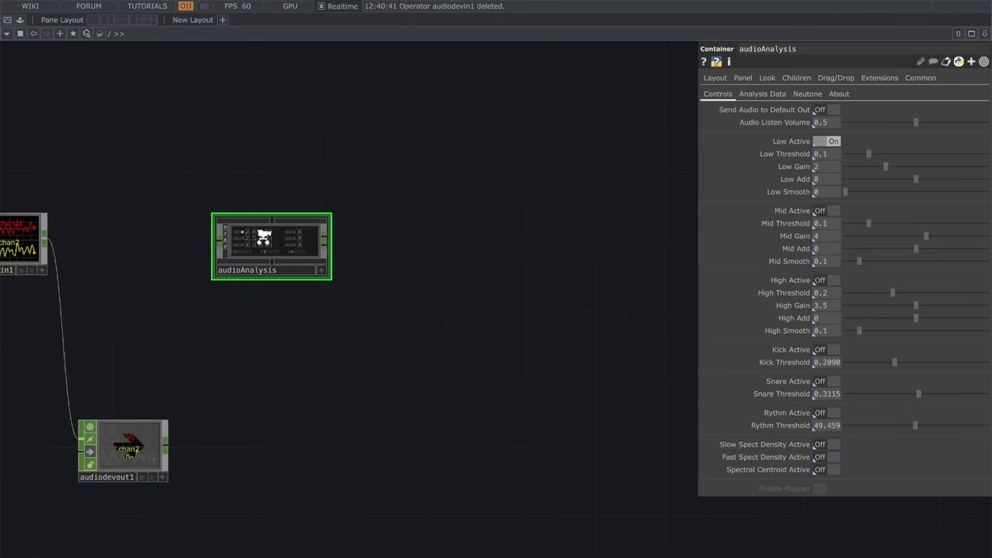
scroll(259, 243, "up", 3)
scroll(210, 243, "down", 5)
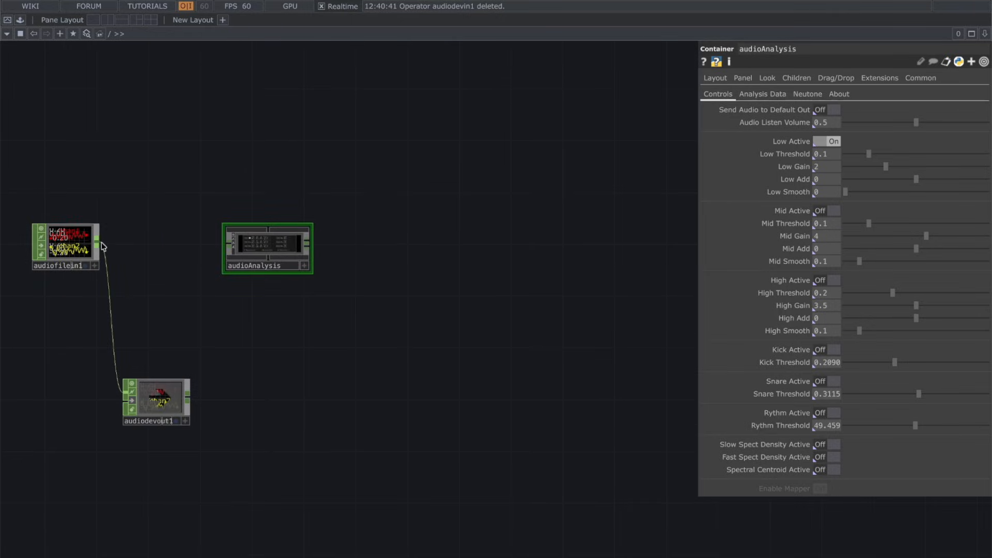
scroll(269, 243, "up", 4)
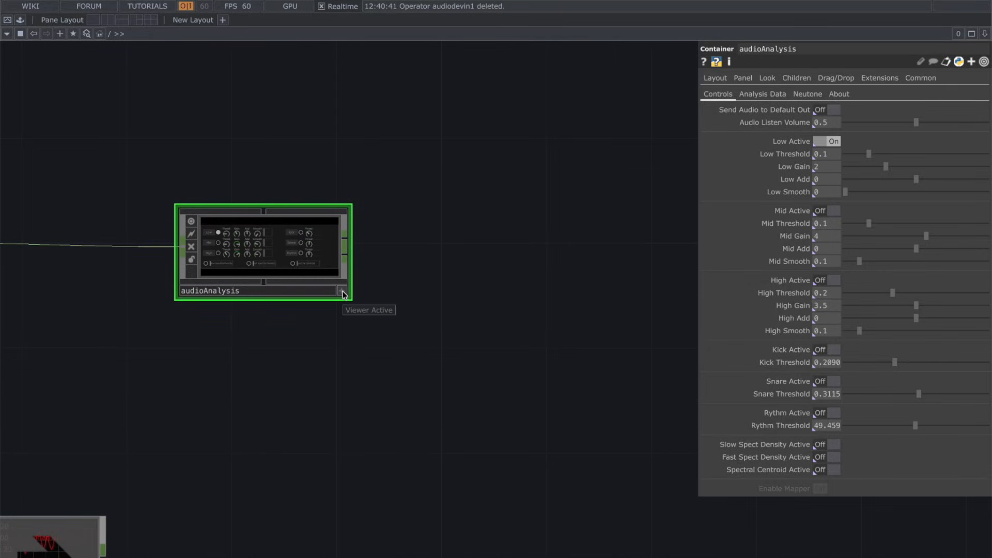
Make the audioAnalysis viewer interactive and enable its Kick and Snare detection alongside Low
left_click(342, 292)
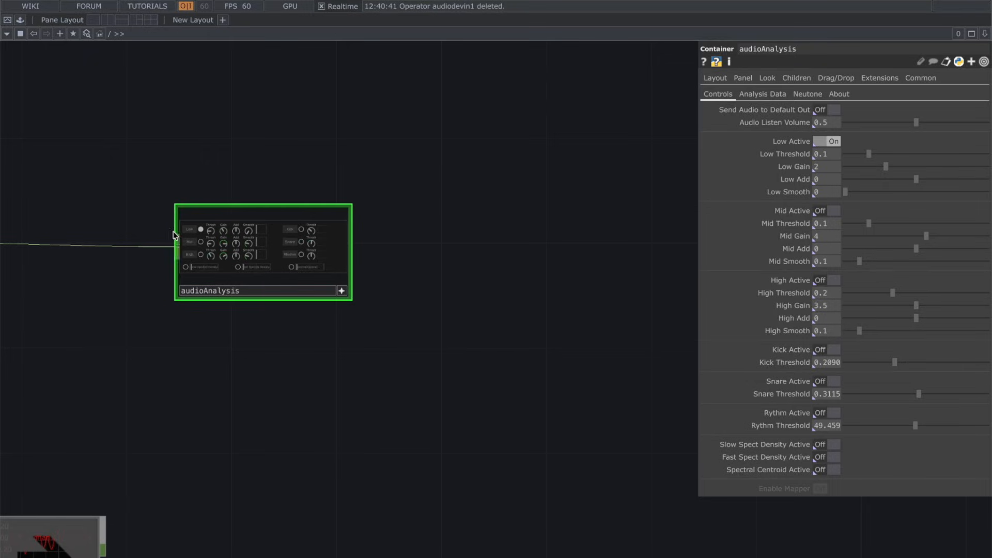
scroll(173, 236, "up", 3)
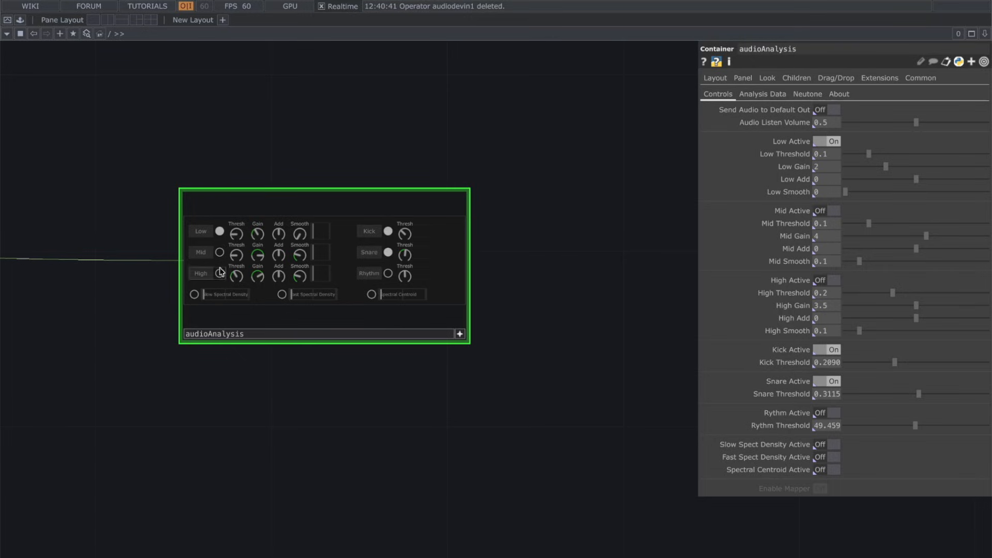
scroll(445, 271, "down", 2)
left_click_drag(481, 283, 330, 330)
scroll(330, 330, "down", 1)
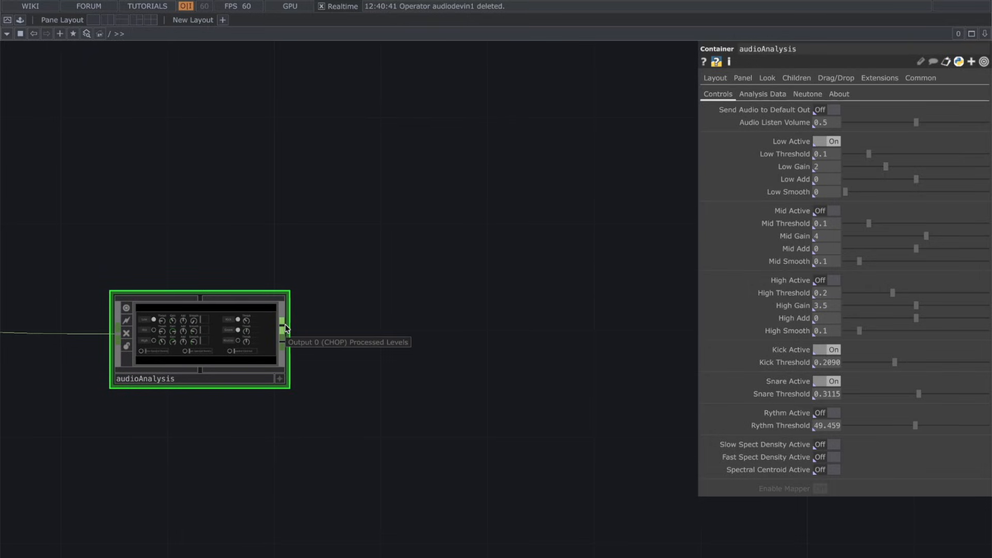
Append a Null CHOP to audioAnalysis's Processed Levels output and place it beside the component
right_click(285, 328)
key("Escape")
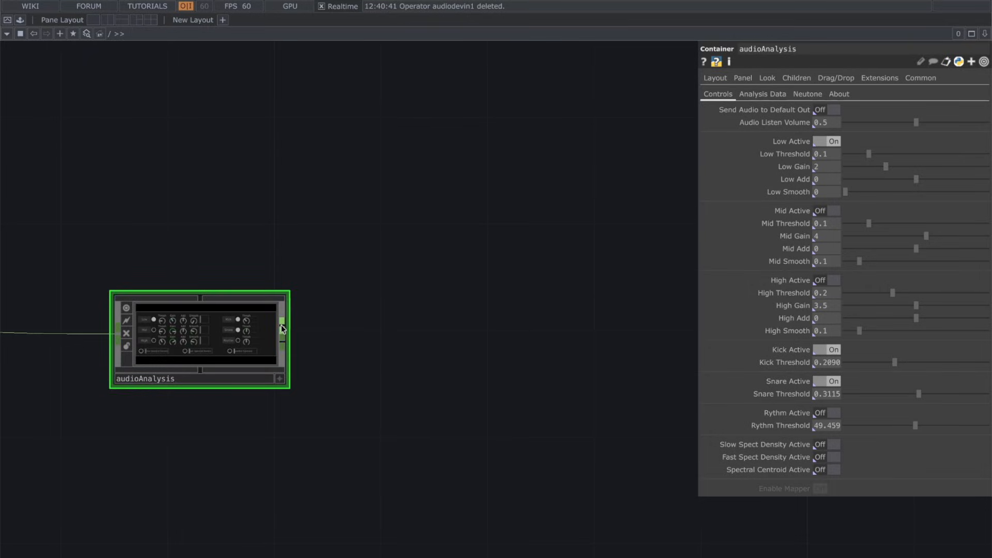
right_click(281, 326)
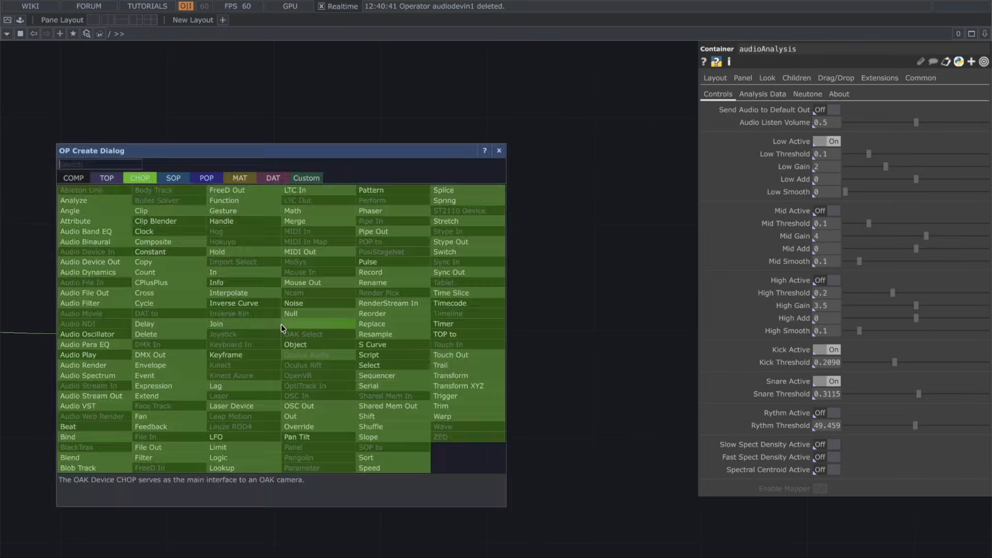
left_click(321, 313)
left_click(371, 311)
left_click_drag(371, 311, 451, 312)
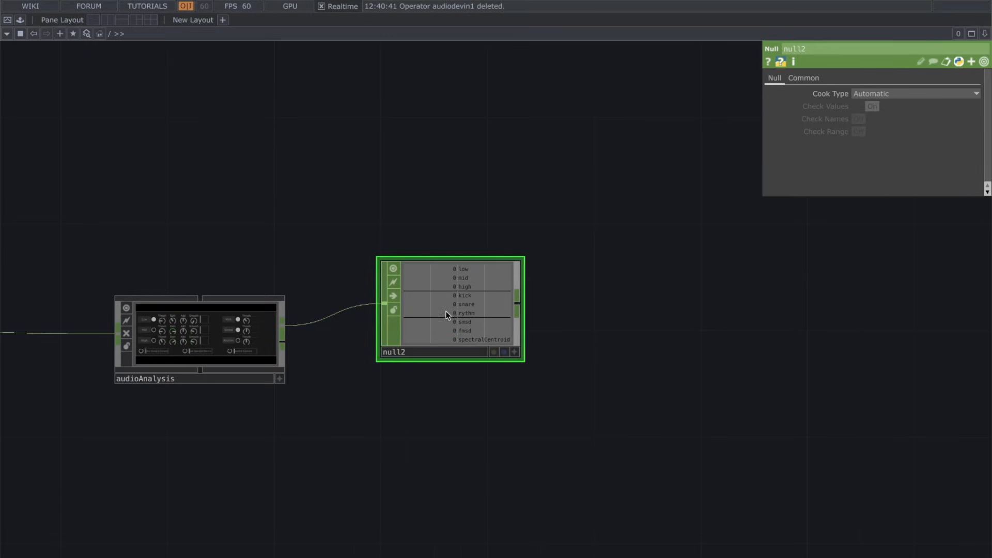
Append a Select CHOP to null2, place it above and beyond null2, and set its Channel Names to kick
left_click_drag(594, 321, 495, 320)
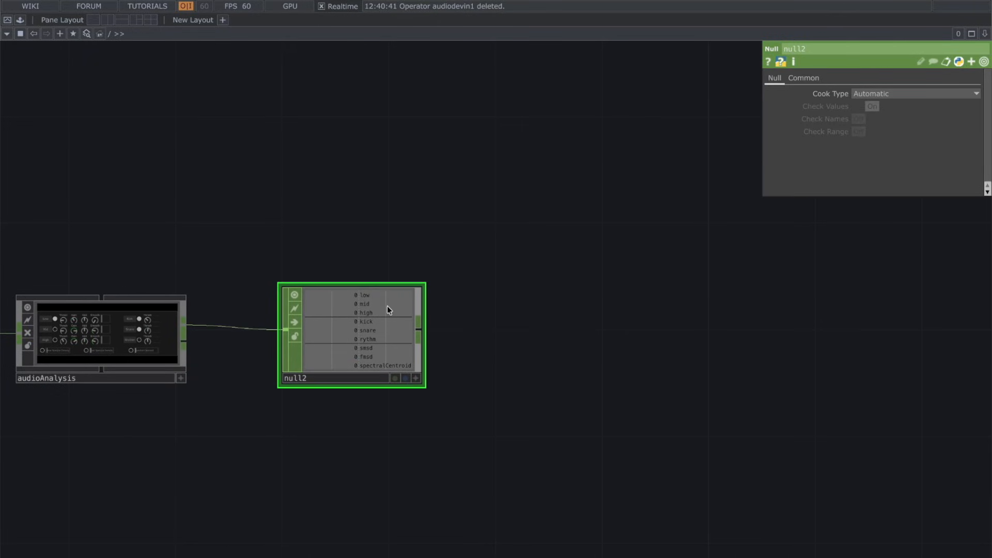
scroll(324, 228, "down", 5)
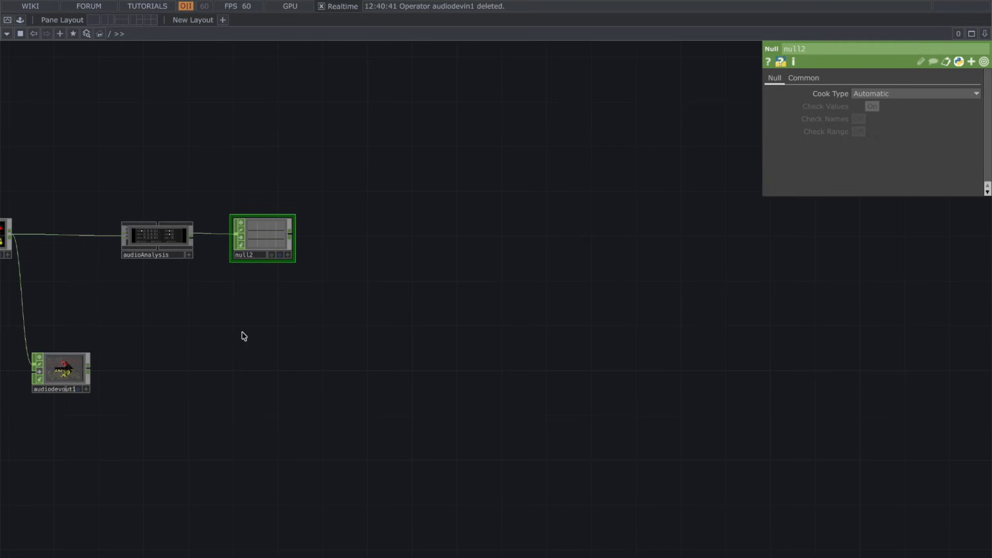
scroll(232, 315, "down", 4)
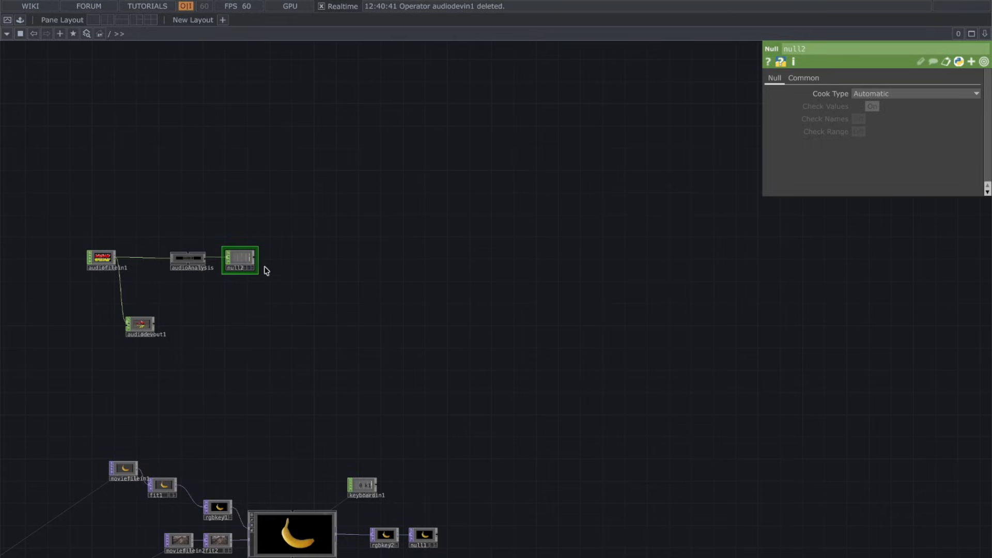
scroll(253, 243, "up", 5)
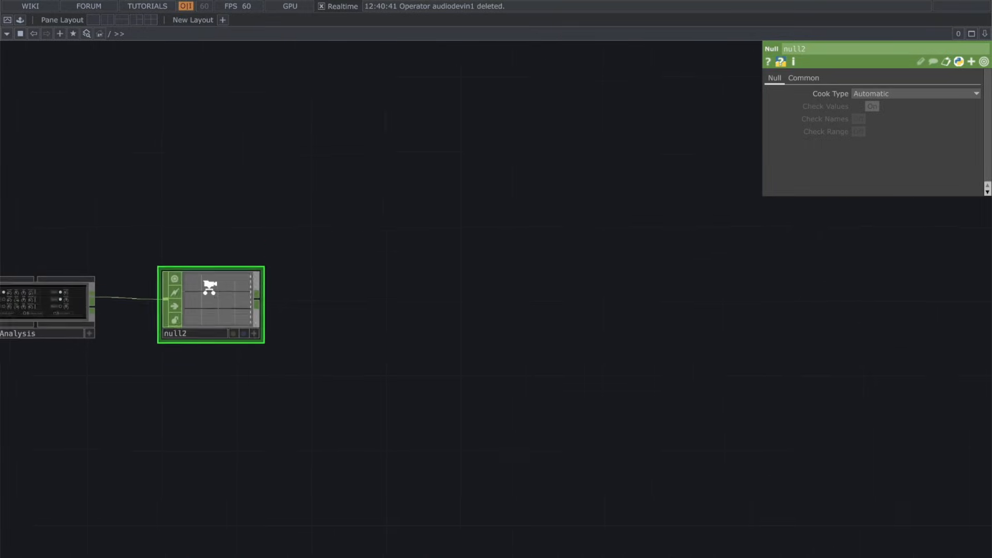
scroll(217, 295, "up", 3)
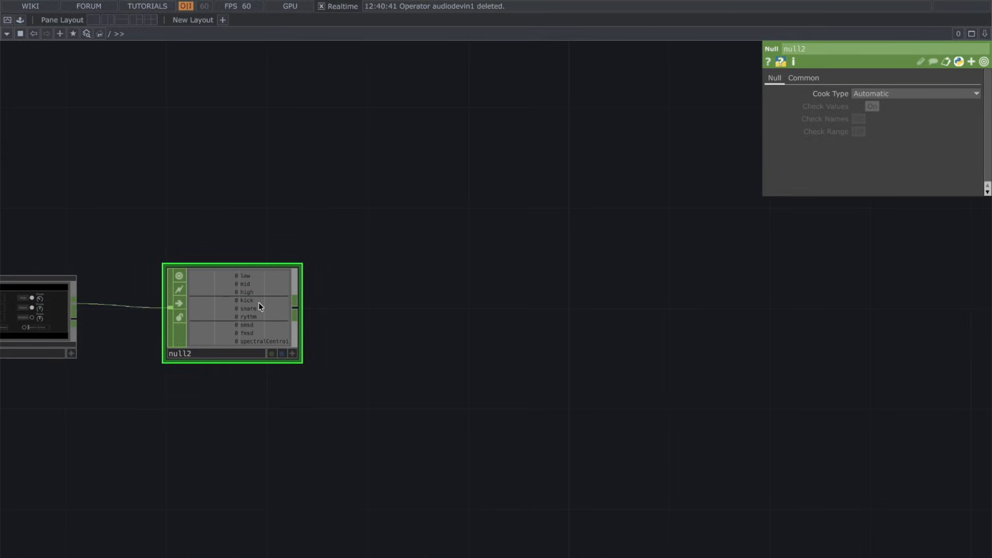
right_click(303, 314)
left_click(294, 311)
left_click(293, 309)
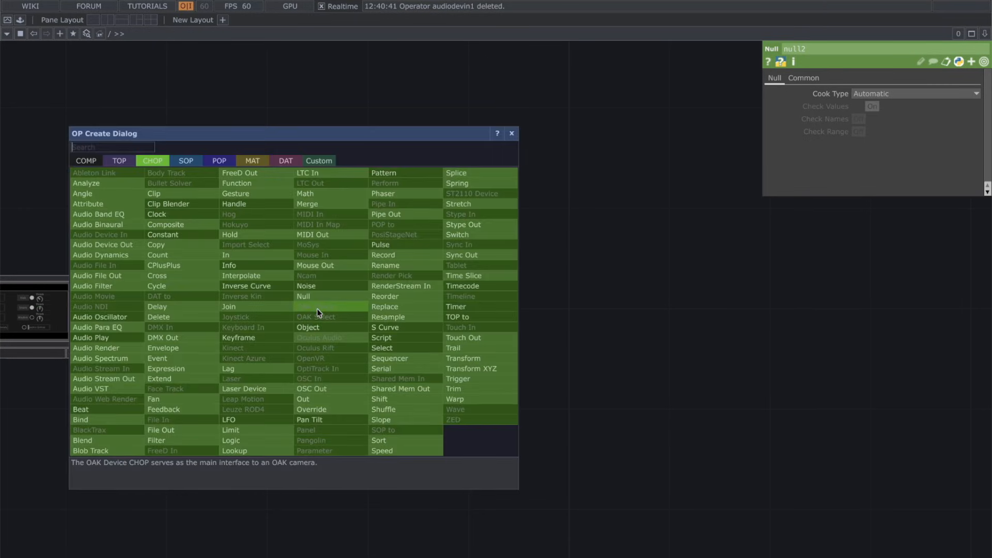
left_click(393, 347)
left_click(411, 185)
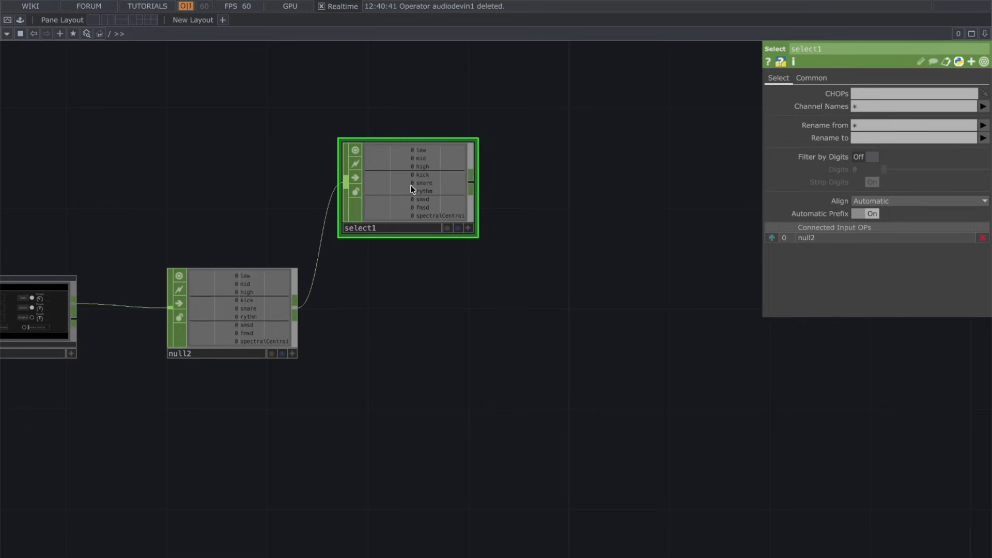
left_click(982, 107)
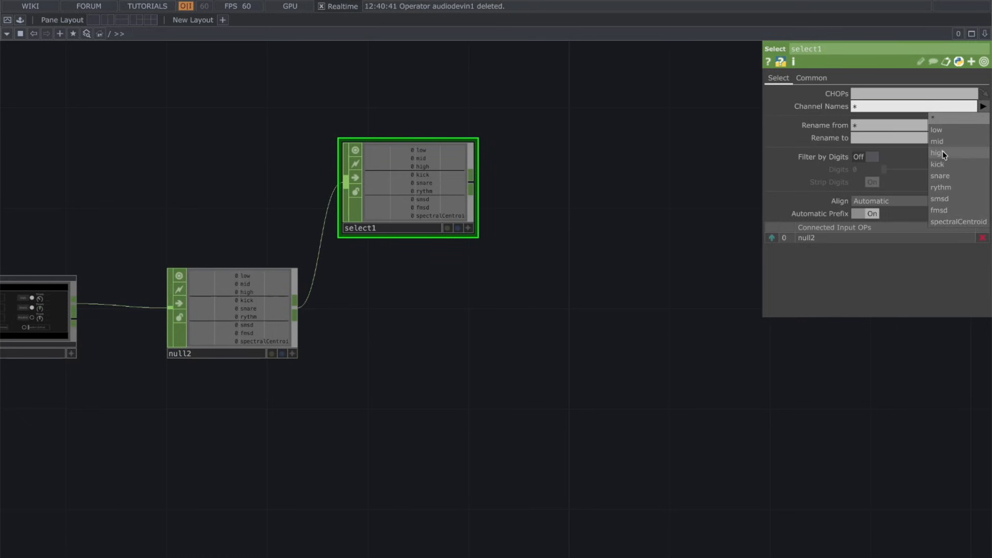
left_click(948, 163)
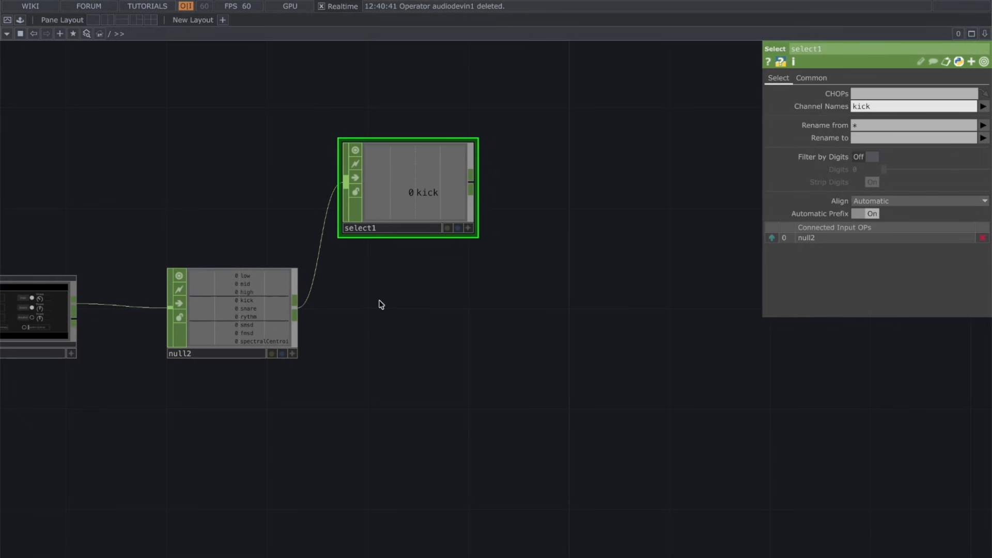
Add a second Select CHOP below the first, connect null2's output to it, and set its Channel Names to snare
key("Tab")
type("se")
left_click(470, 342)
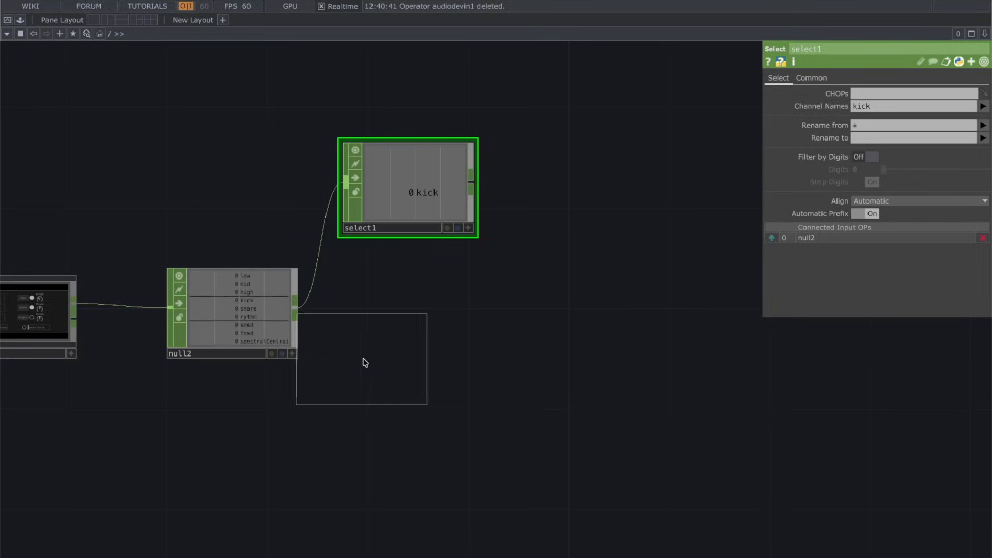
left_click(424, 411)
left_click_drag(295, 308, 370, 408)
left_click_drag(432, 411, 406, 409)
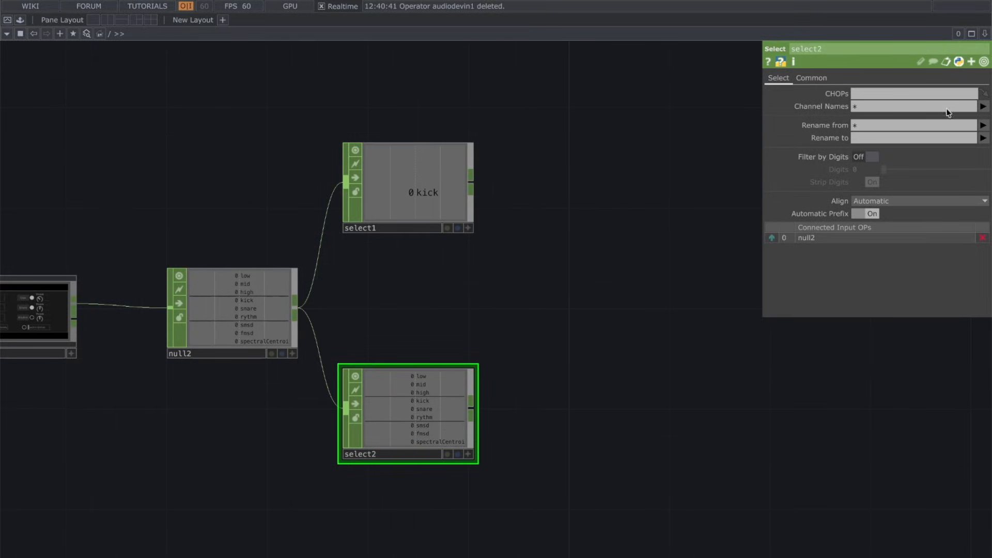
left_click(983, 106)
left_click(954, 179)
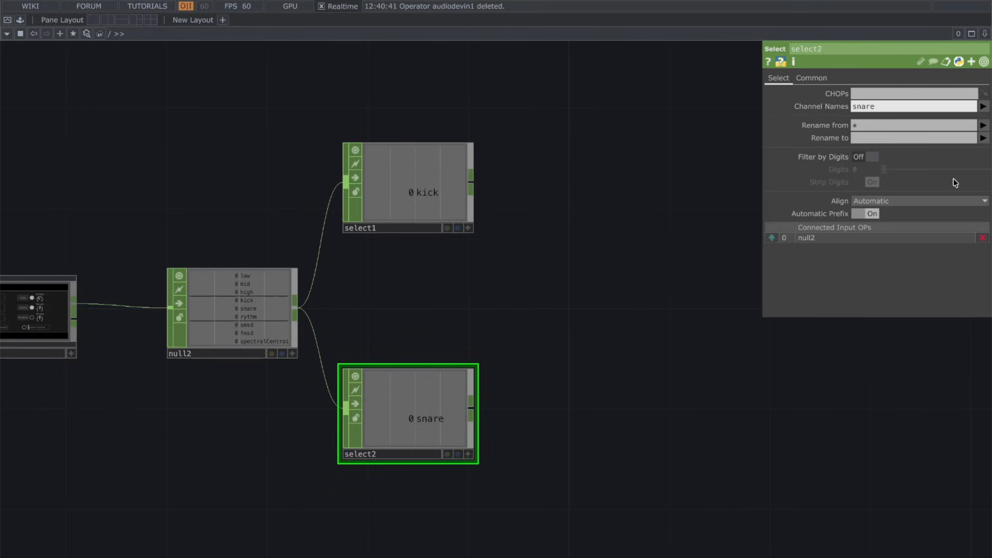
Examine the datamosh component's Toggle Mosh parameter, which the kick channel should drive
scroll(509, 279, "down", 4)
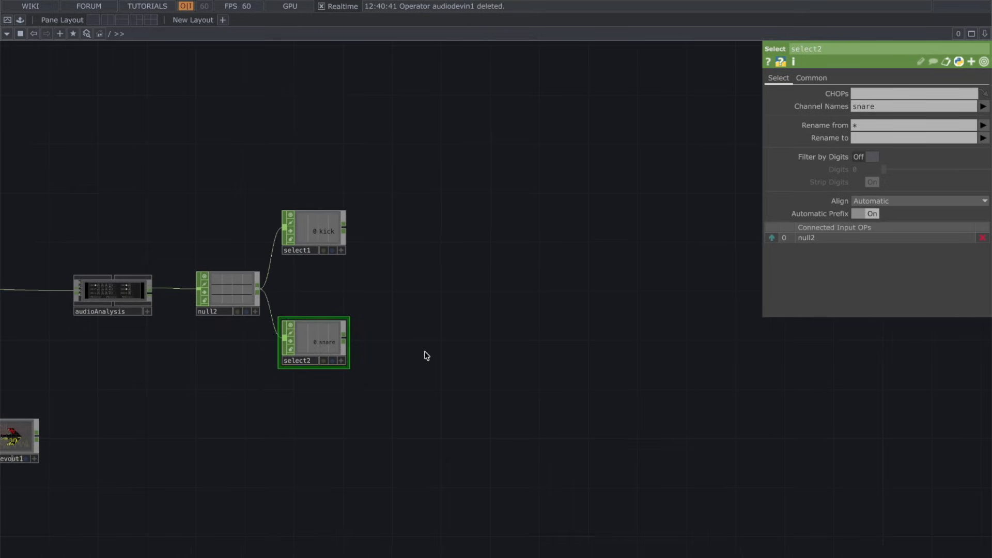
scroll(426, 356, "down", 3)
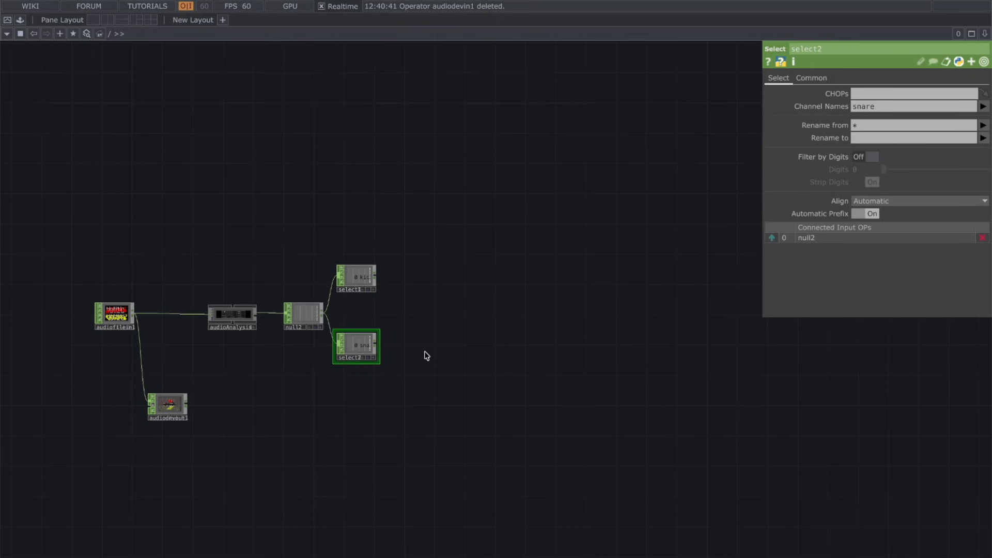
left_click_drag(426, 355, 417, 202)
left_click(401, 519)
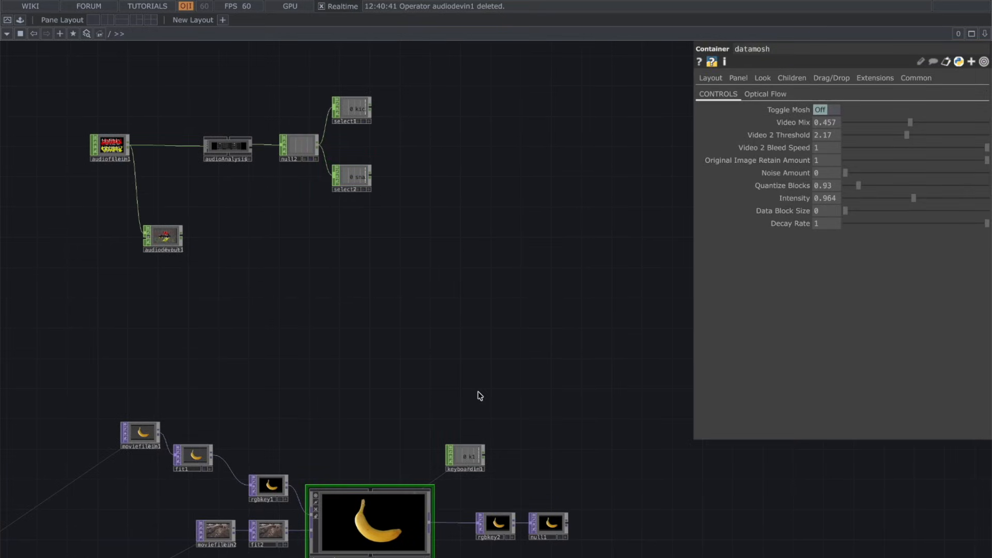
left_click(846, 112)
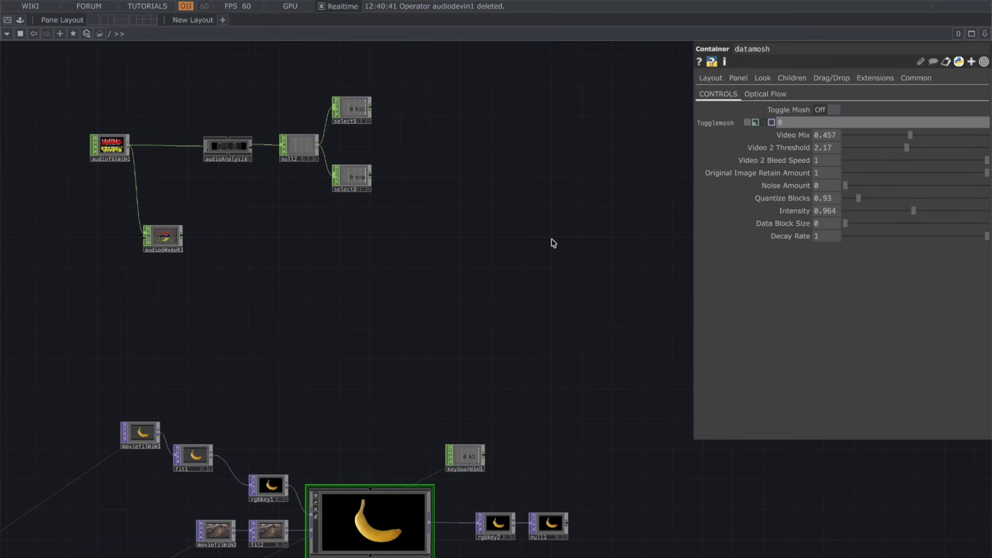
scroll(364, 103, "up", 3)
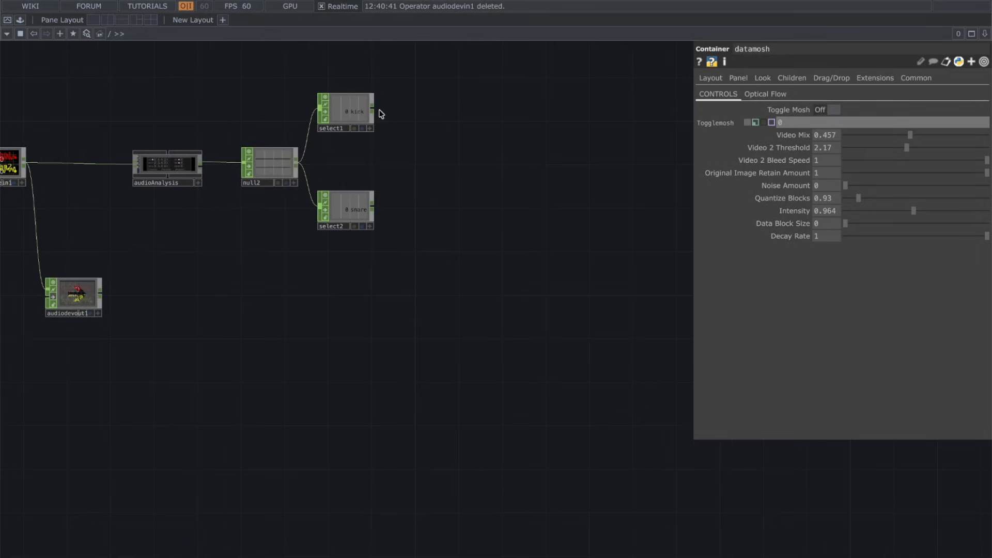
left_click_drag(389, 104, 377, 137)
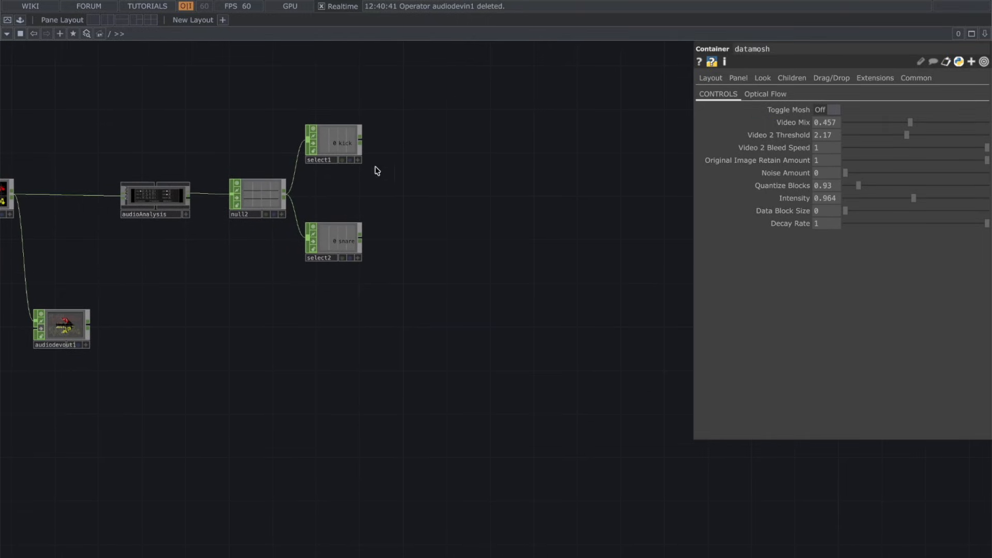
Append a Logic CHOP to the kick Select CHOP and place it in line beside it
left_click(355, 140)
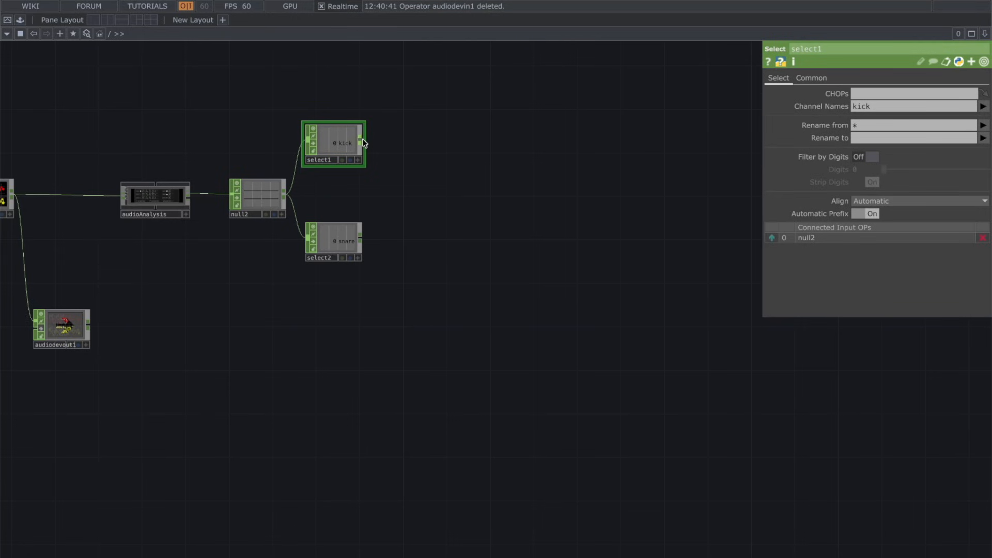
right_click(361, 139)
type("log")
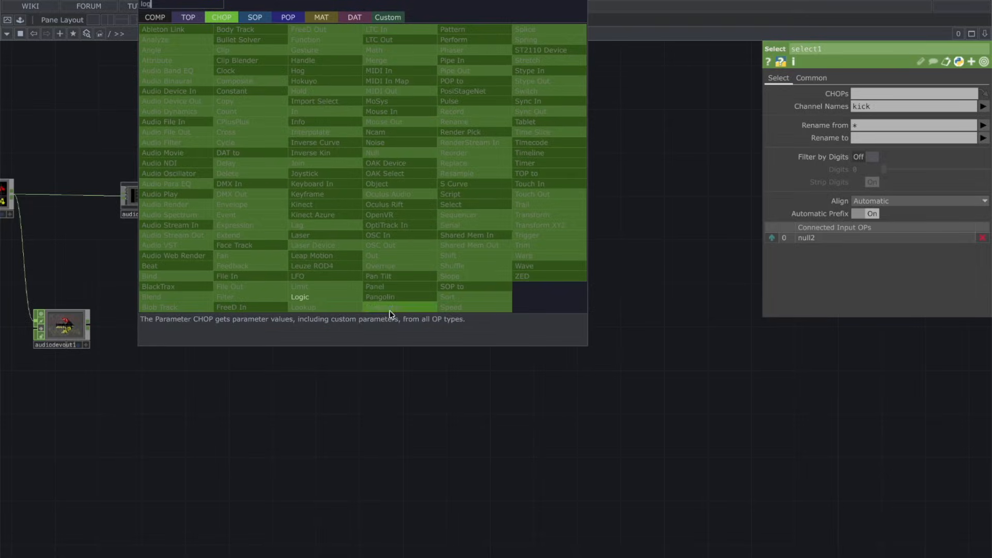
left_click(300, 297)
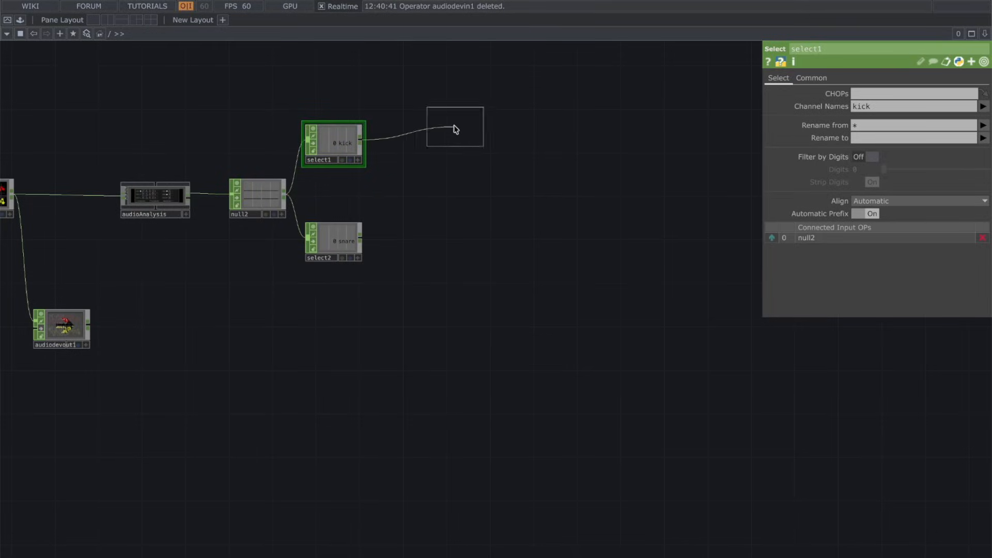
left_click(439, 140)
scroll(534, 116, "up", 4)
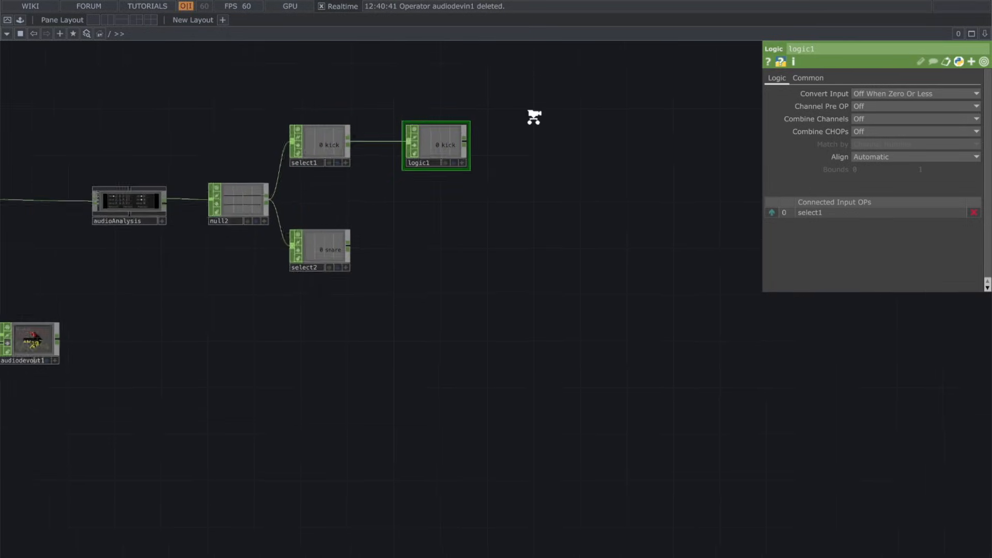
left_click(881, 120)
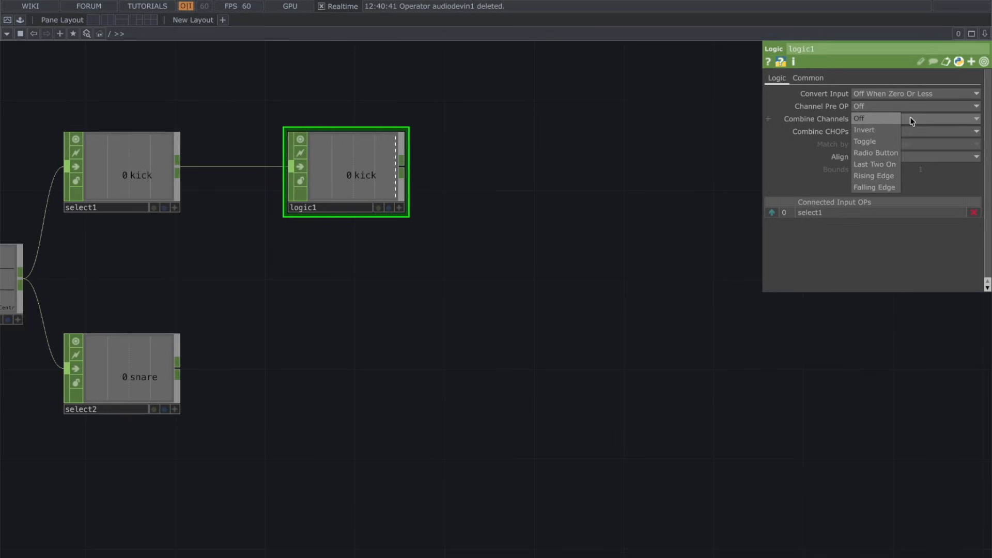
left_click(883, 118)
left_click(884, 131)
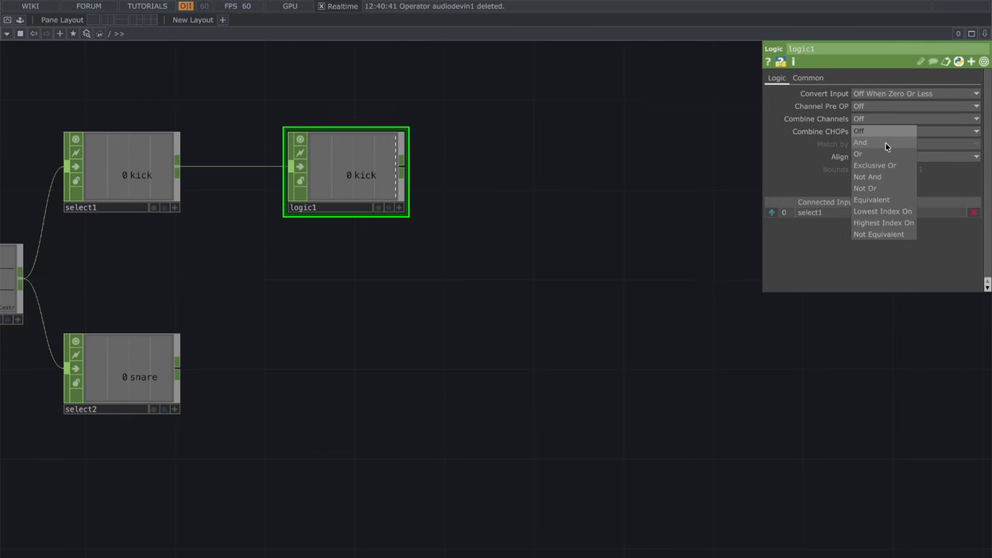
left_click(926, 126)
left_click(924, 128)
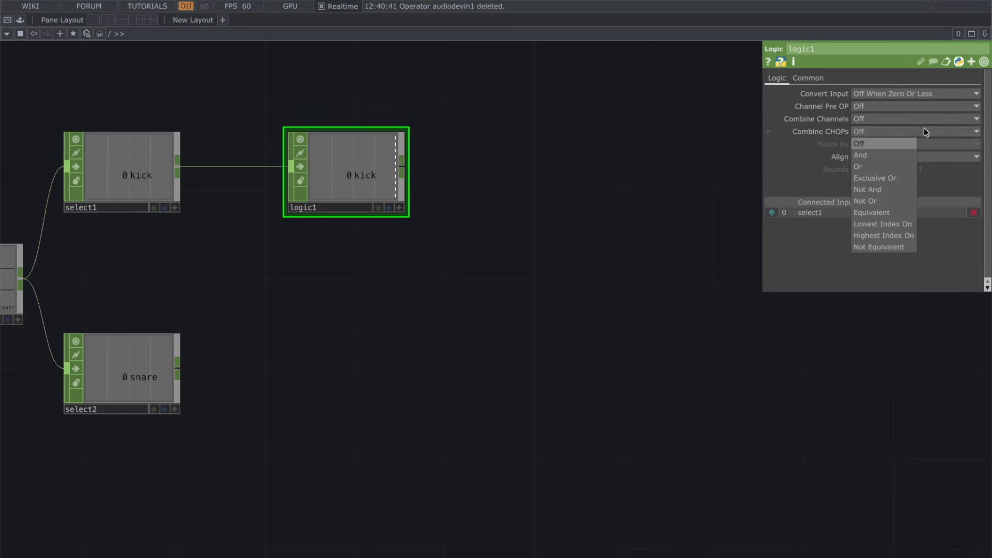
left_click(921, 127)
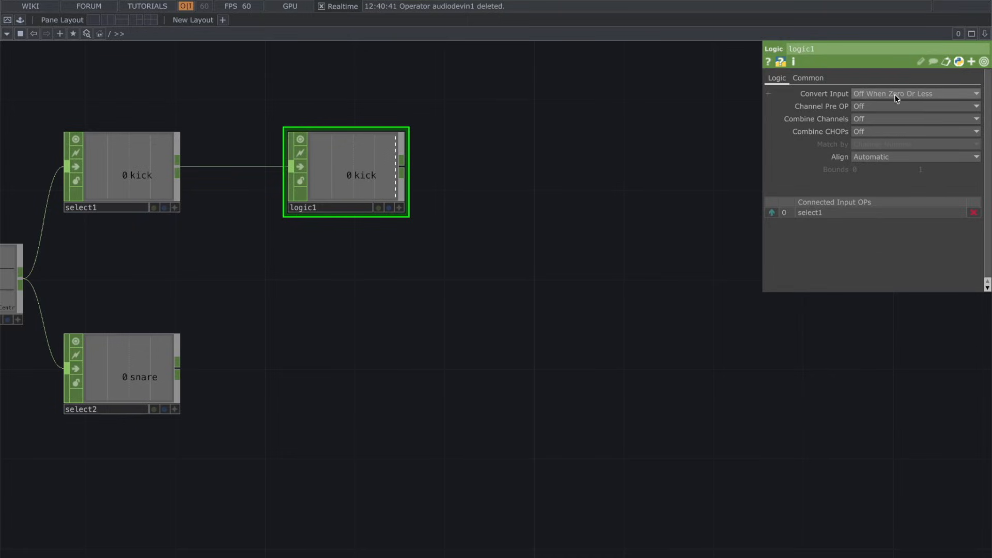
Set the Logic CHOP's Channel Pre OP to Toggle
left_click(877, 108)
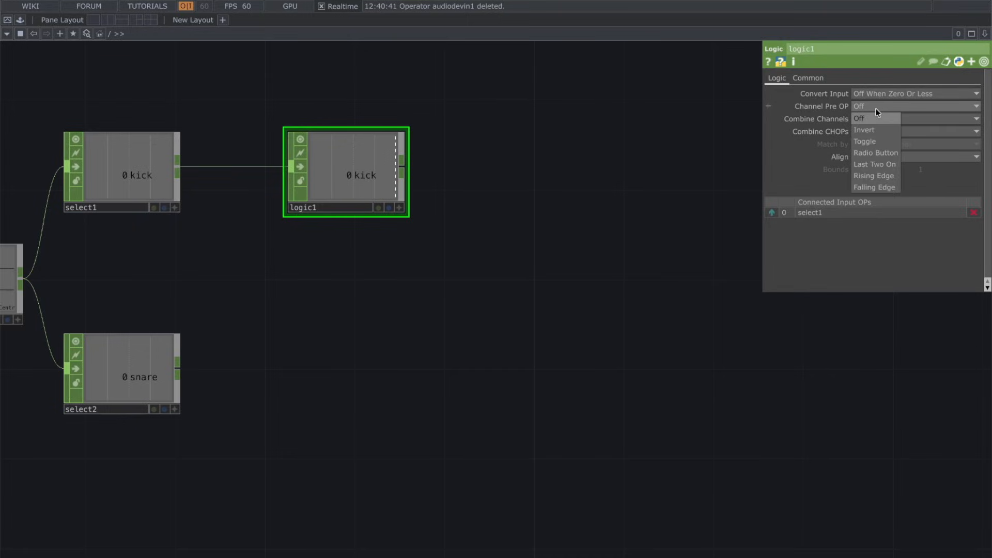
left_click(876, 142)
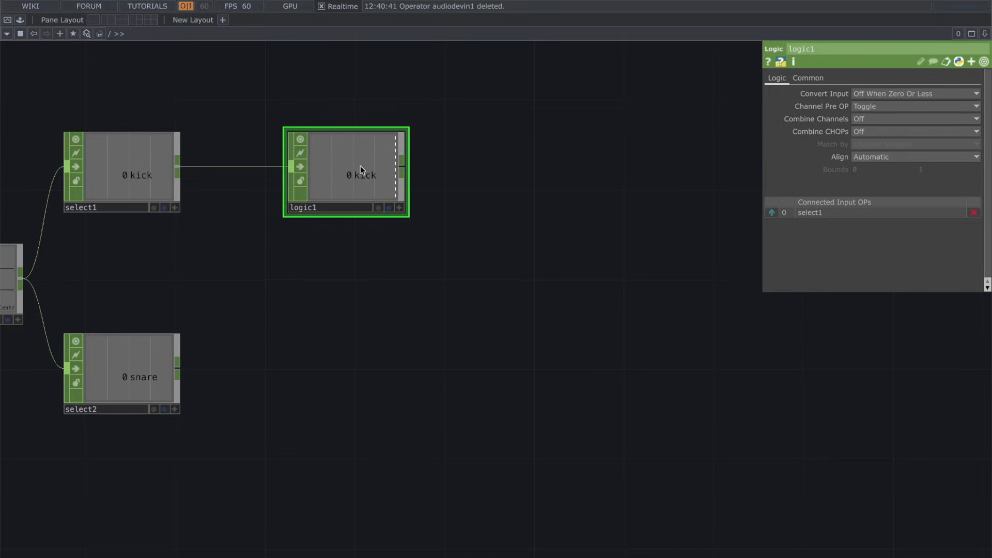
left_click_drag(257, 251, 293, 251)
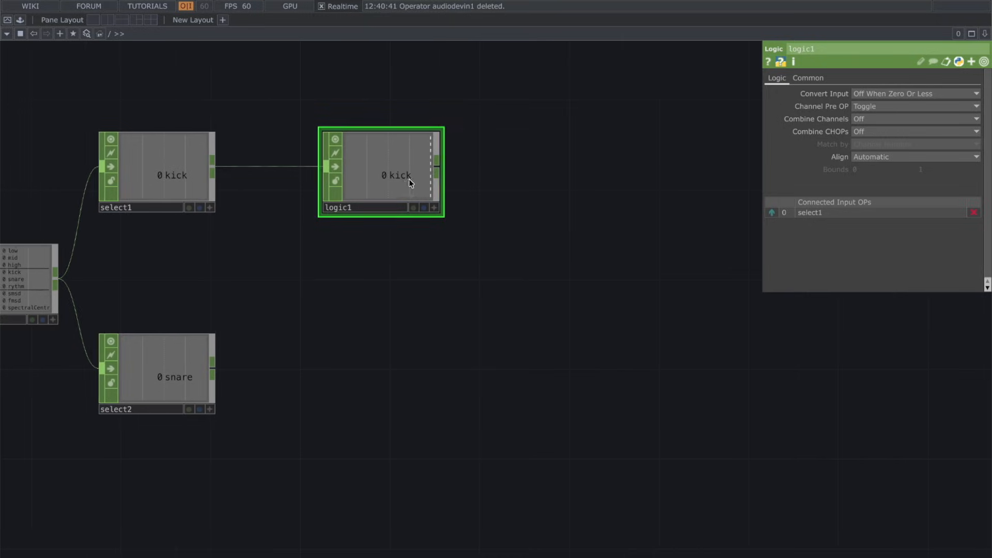
middle_click_drag(307, 216, 304, 215)
Make the Logic CHOP's viewer active and export its kick channel to the datamosh component's Toggle Mosh parameter
scroll(303, 215, "down", 10)
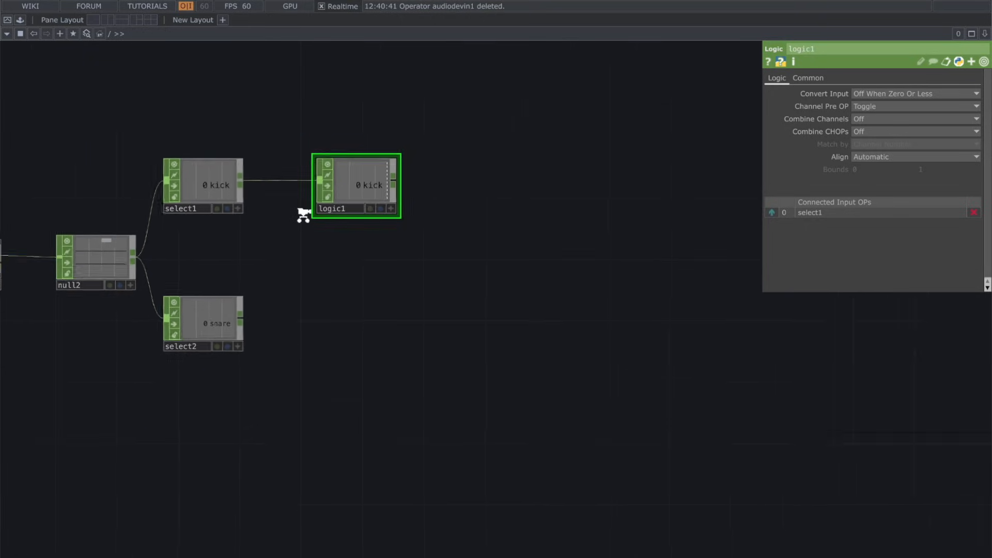
left_click(376, 512)
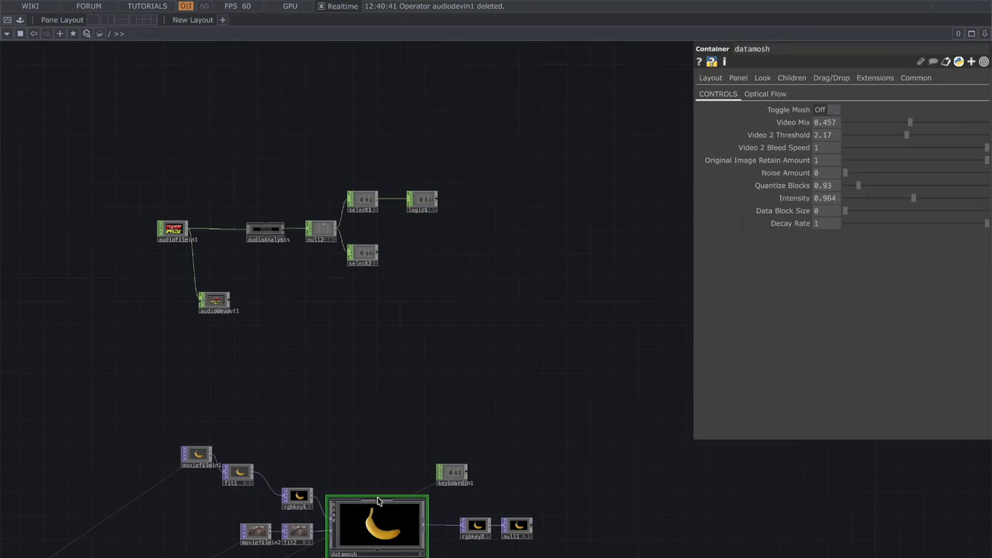
scroll(379, 499, "up", 8)
left_click_drag(470, 407, 325, 401)
scroll(325, 399, "down", 6)
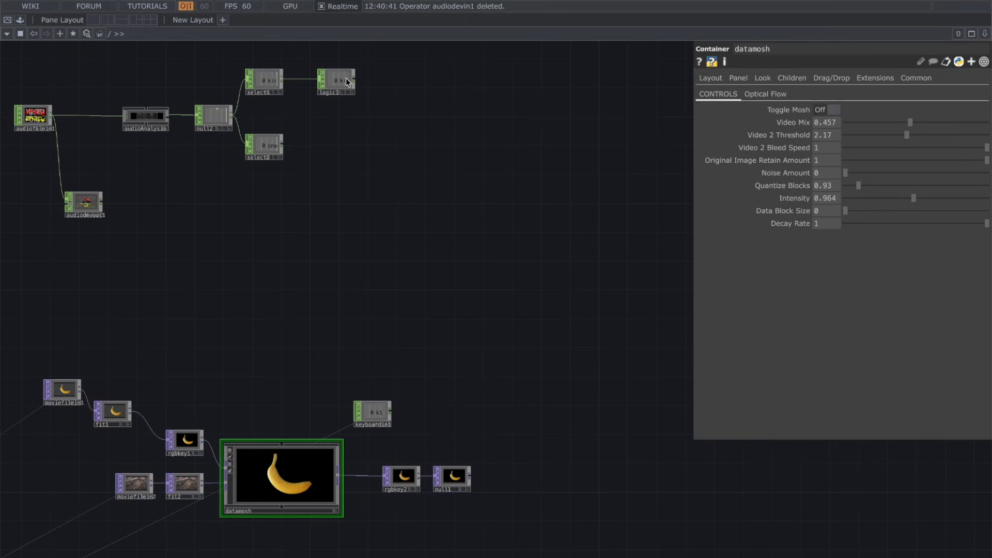
left_click(353, 93)
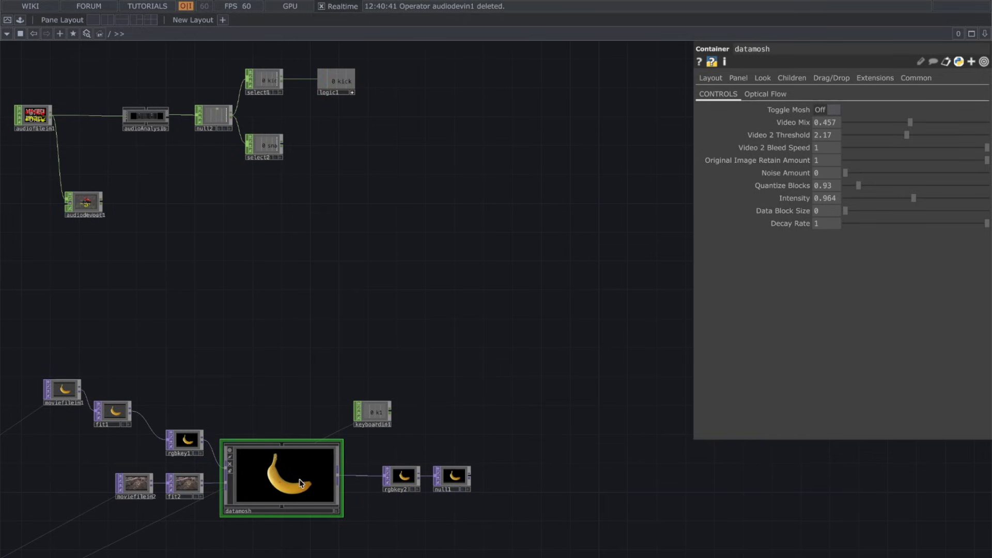
left_click_drag(342, 84, 829, 108)
left_click(830, 105)
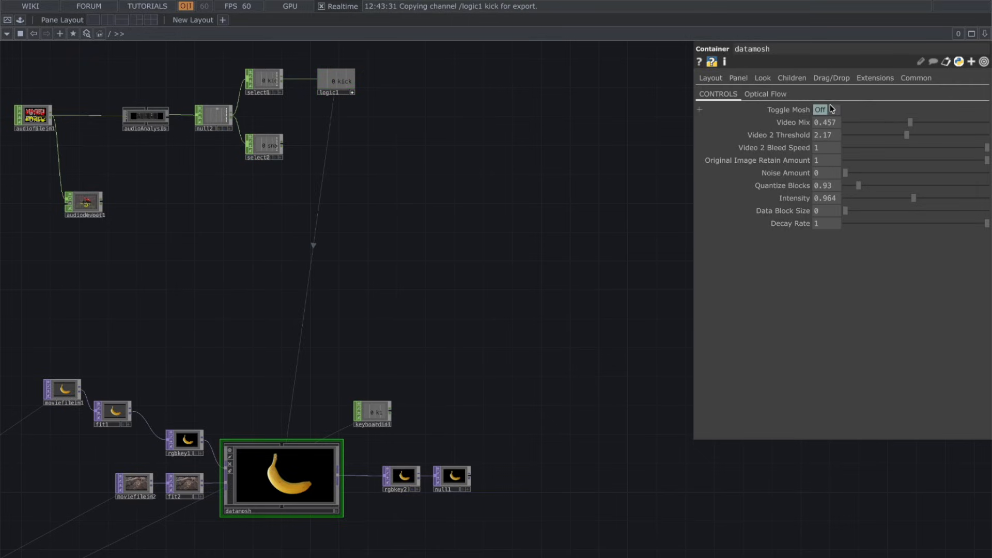
Display the final null1 output as the network background and bring the whole network into view
left_click(462, 489)
left_click_drag(462, 447, 589, 466)
left_click_drag(453, 419, 519, 362)
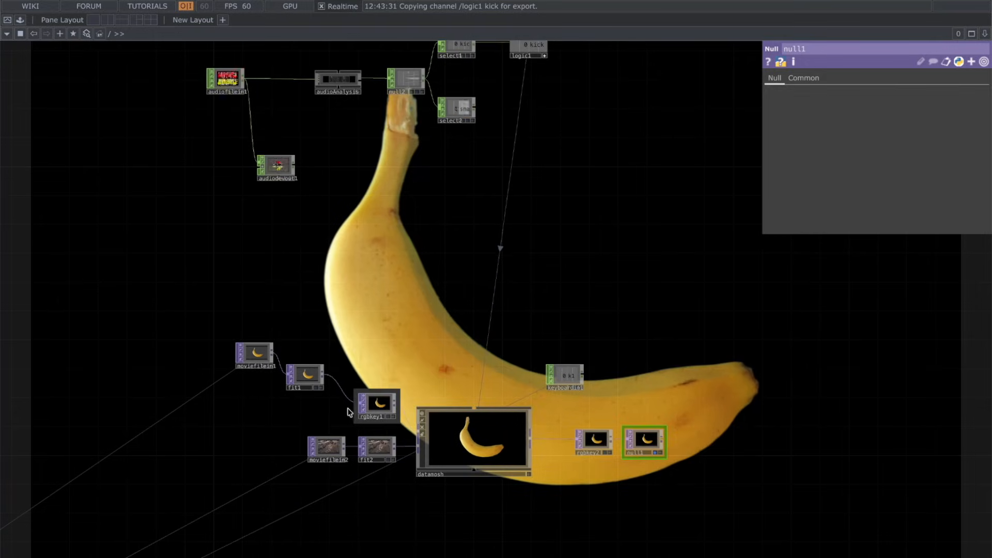
scroll(281, 163, "up", 3)
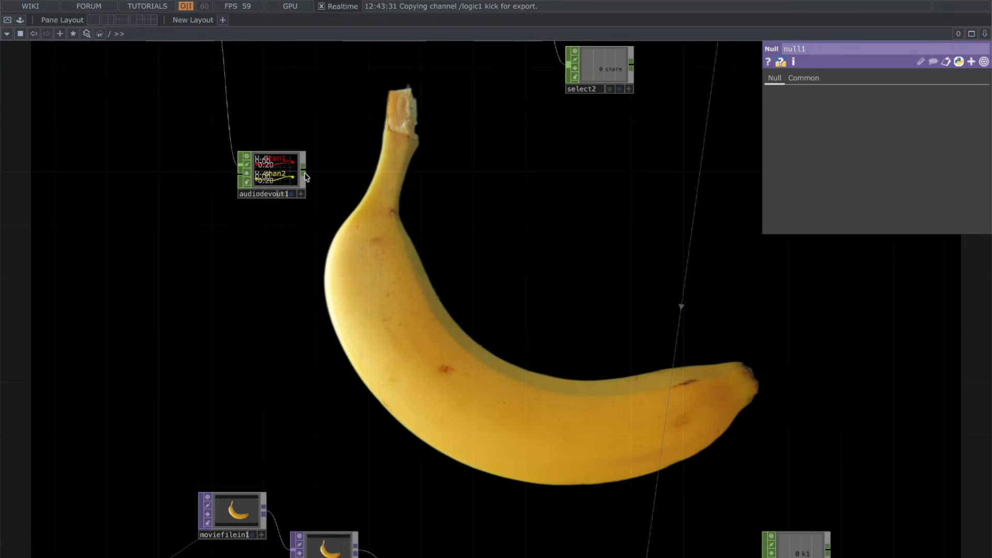
scroll(346, 182, "down", 1)
scroll(346, 182, "down", 1)
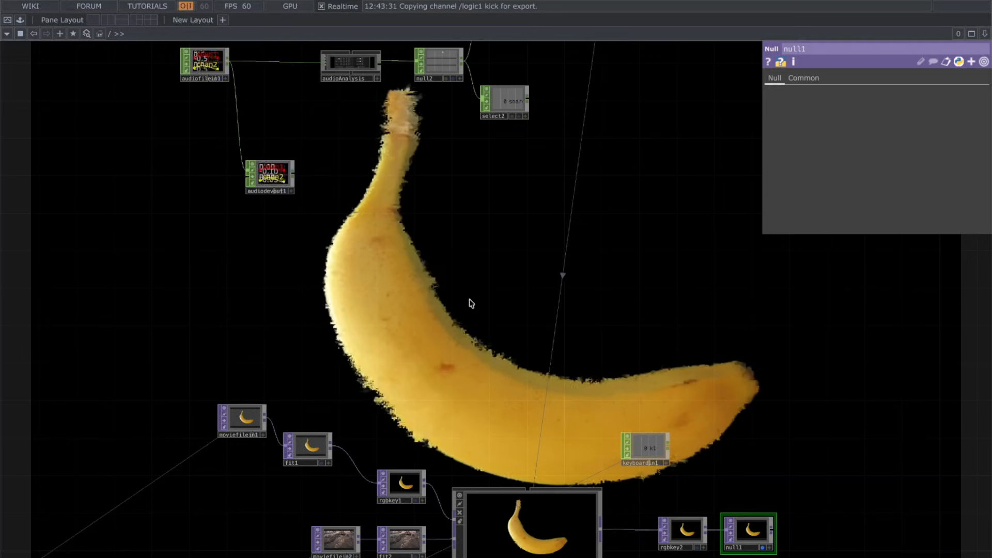
scroll(339, 269, "down", 2)
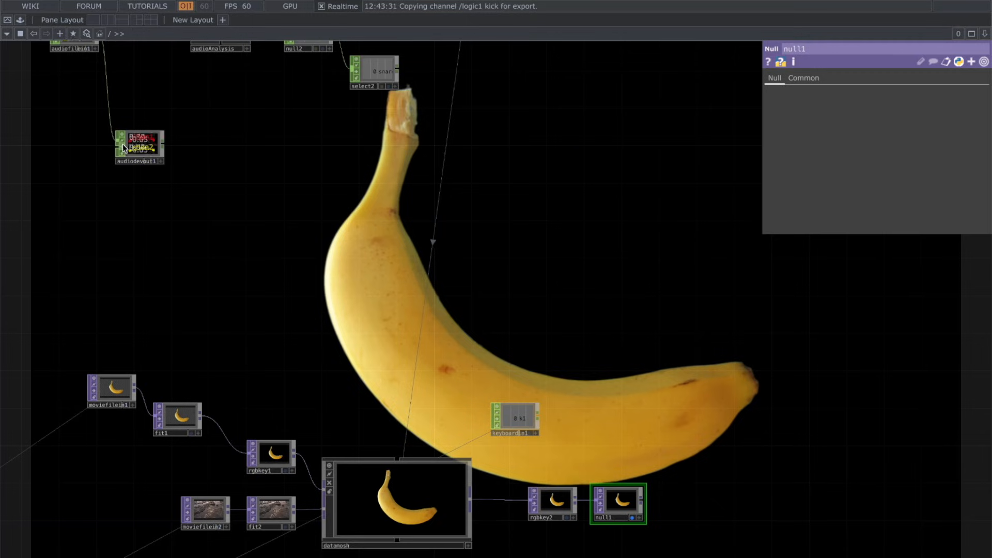
left_click_drag(348, 270, 311, 270)
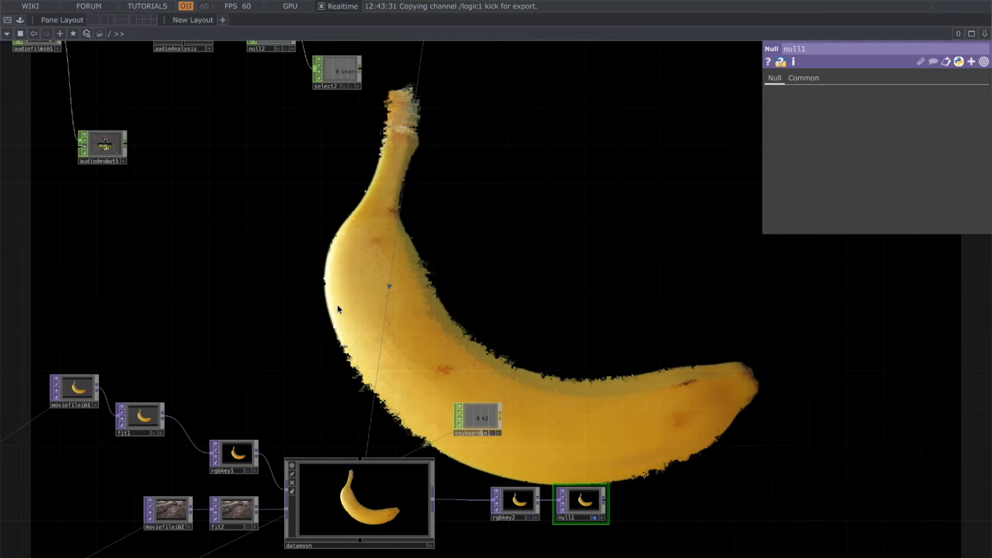
scroll(338, 309, "down", 3)
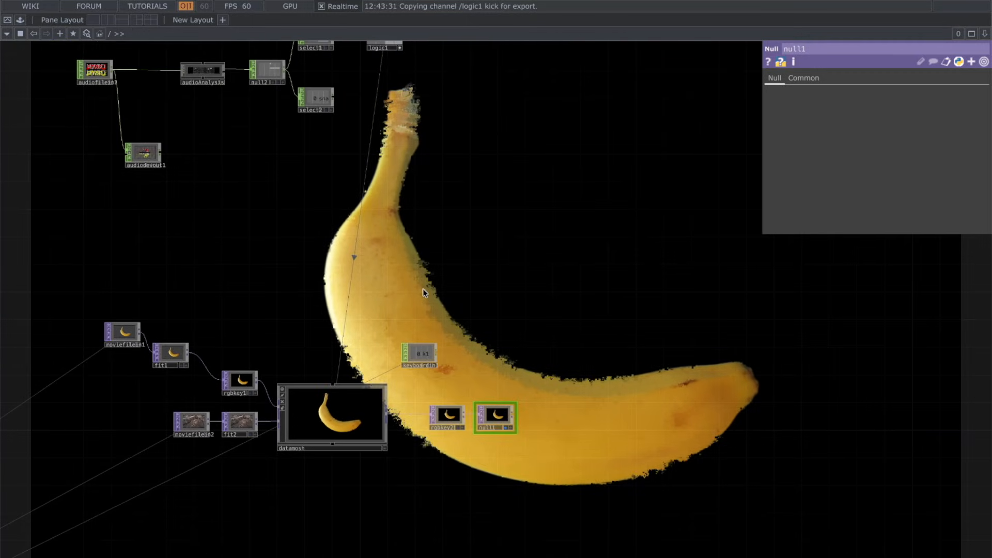
Try a Video 2 Threshold of 3.83 on the datamosh component and undo the change
left_click(345, 401)
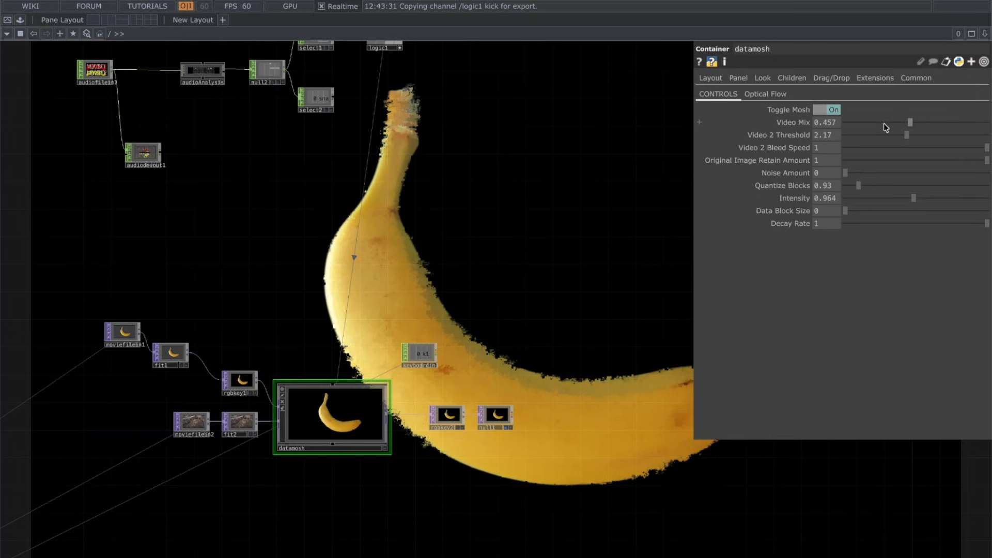
left_click_drag(891, 135, 954, 135)
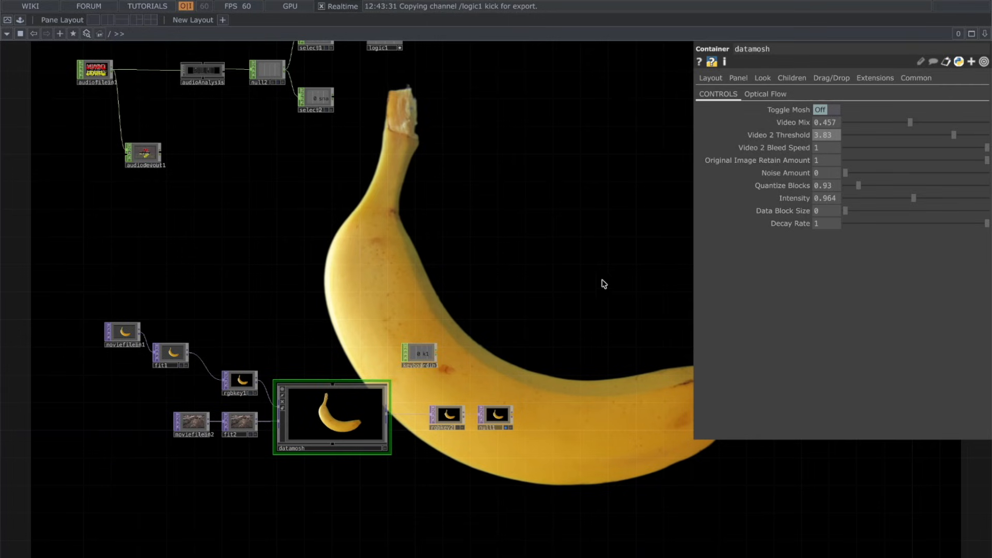
key("ctrl+z")
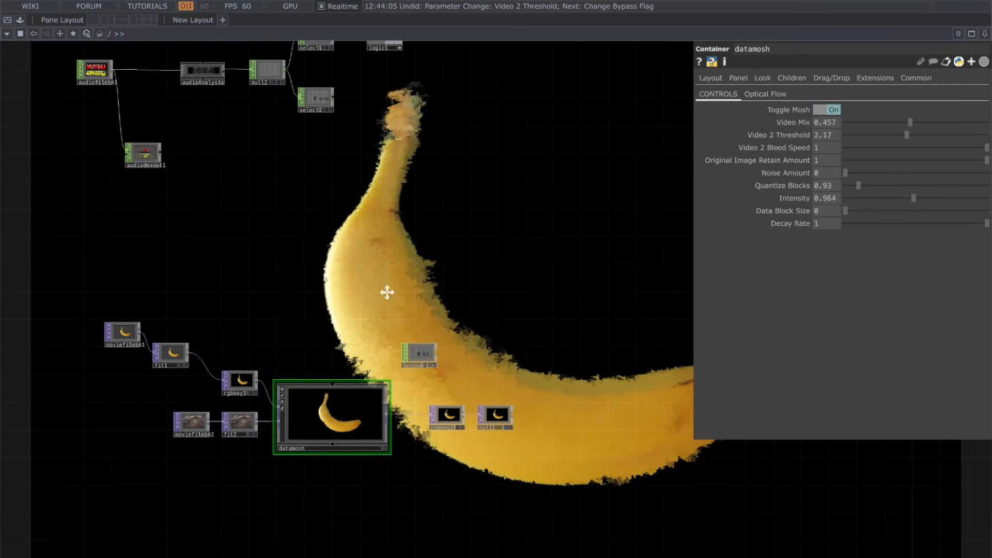
Rearrange the source nodes so fit1 sits beside rgbkey1, with moviefilein1 and moviefilein2 spaced well ahead of their Fit TOPs
left_click_drag(387, 292, 498, 293)
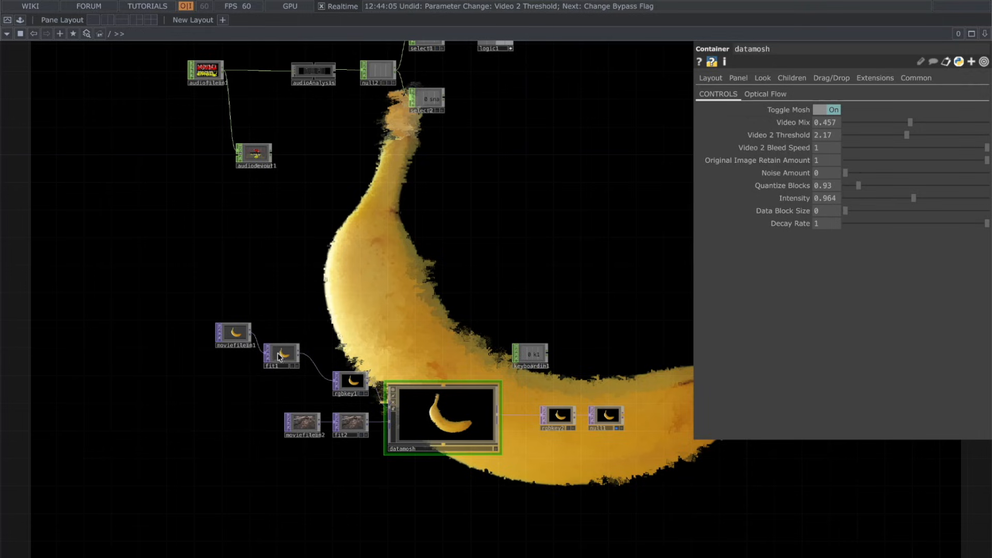
left_click_drag(286, 360, 314, 387)
left_click_drag(234, 326, 269, 339)
left_click_drag(234, 395, 316, 386)
left_click_drag(376, 417, 286, 418)
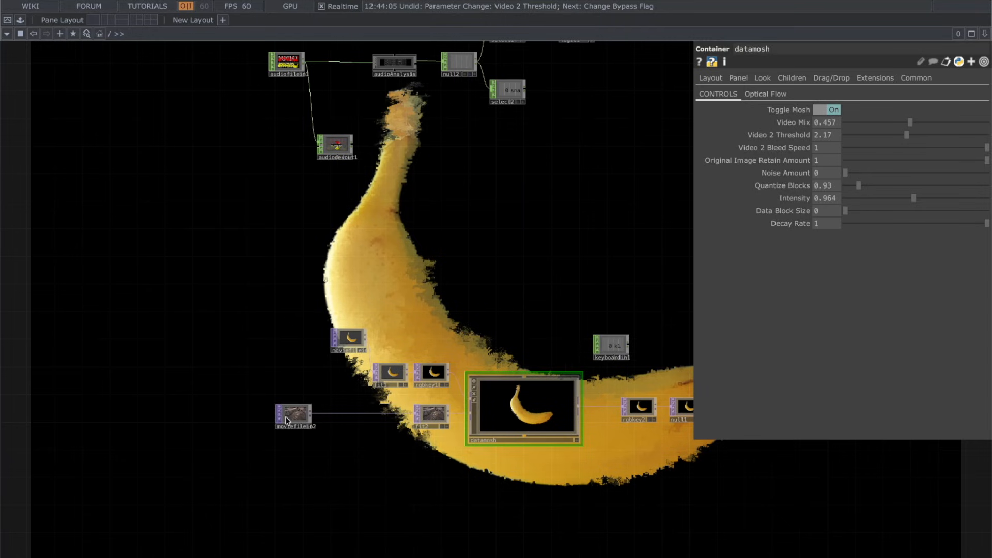
left_click_drag(348, 339, 285, 300)
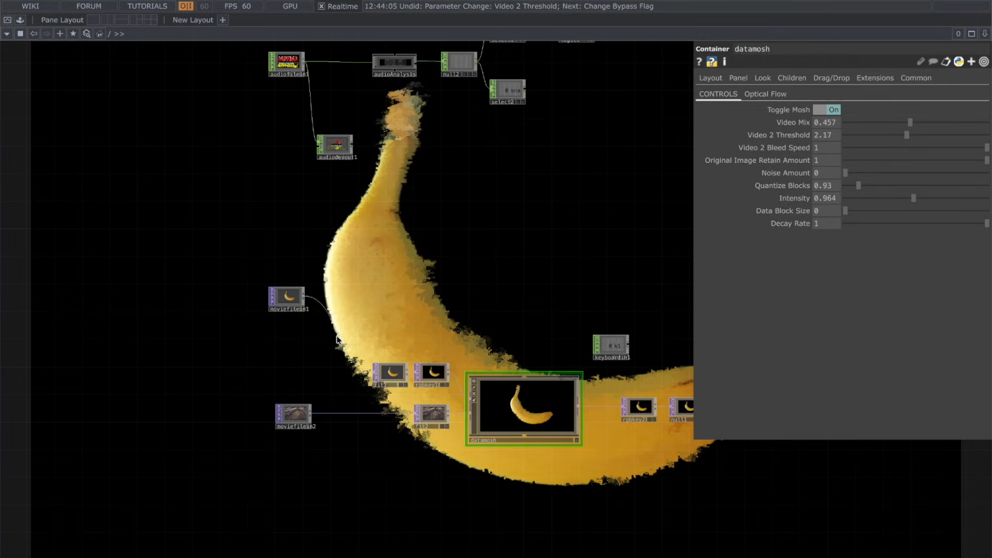
Insert a Switch TOP on the connection between moviefilein1 and fit1
scroll(318, 314, "up", 4)
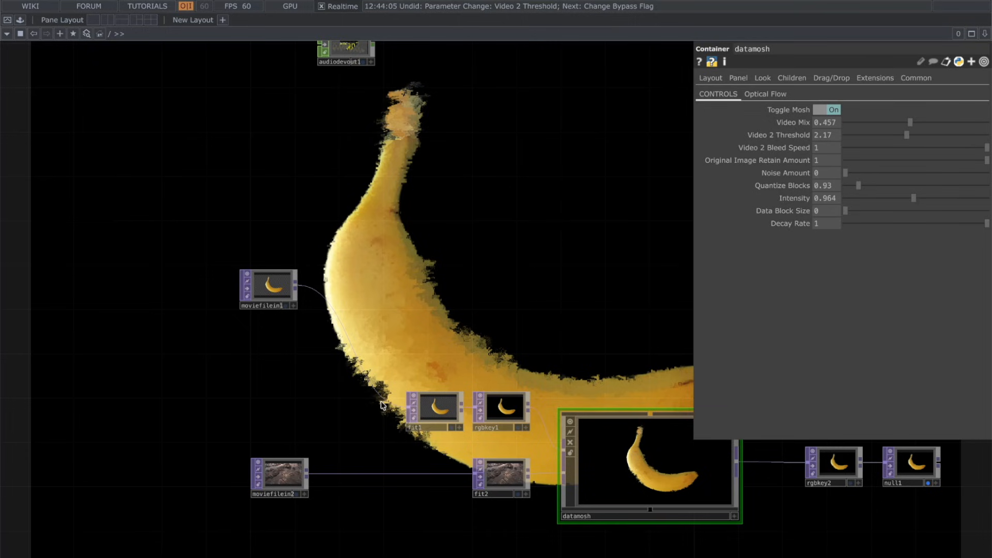
right_click(327, 300)
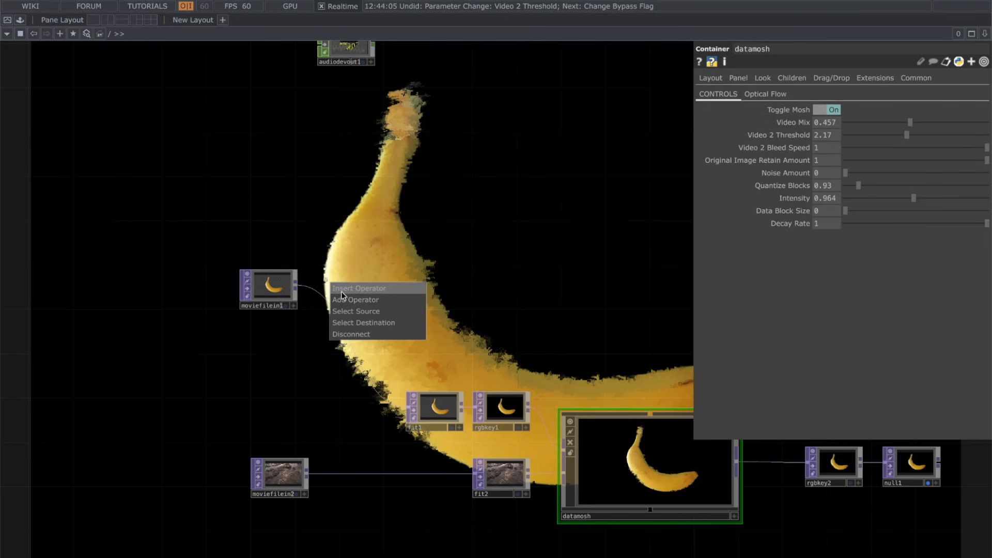
left_click(348, 293)
type("sw")
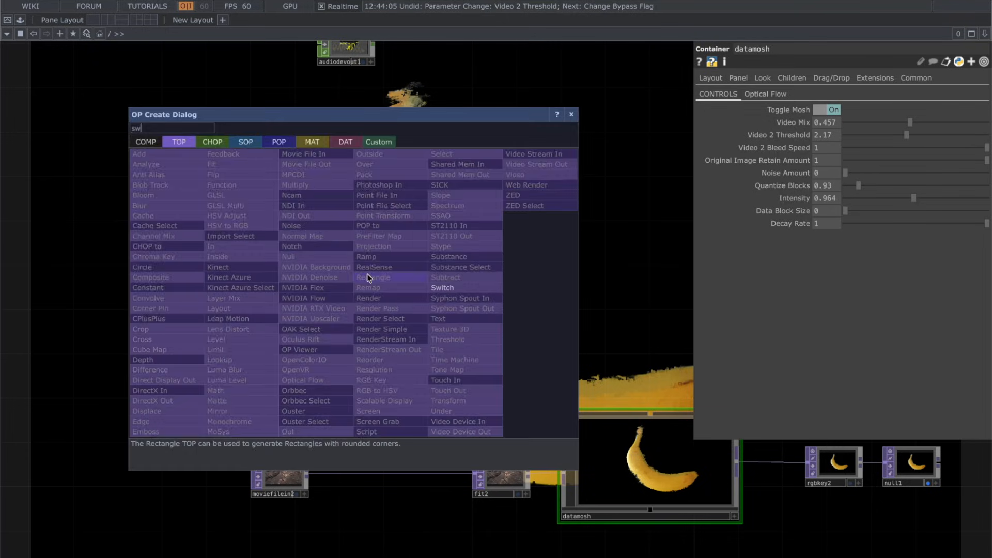
left_click(448, 289)
left_click(394, 309)
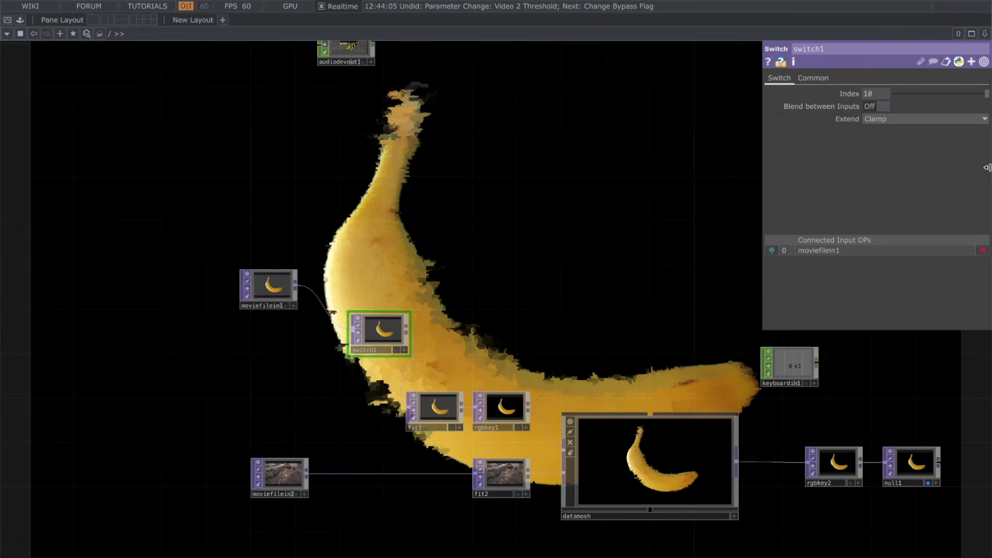
Move moviefilein1 up, paste two copies of it below, and wire both copies into switch1
left_click_drag(270, 278, 269, 211)
key("ctrl+c")
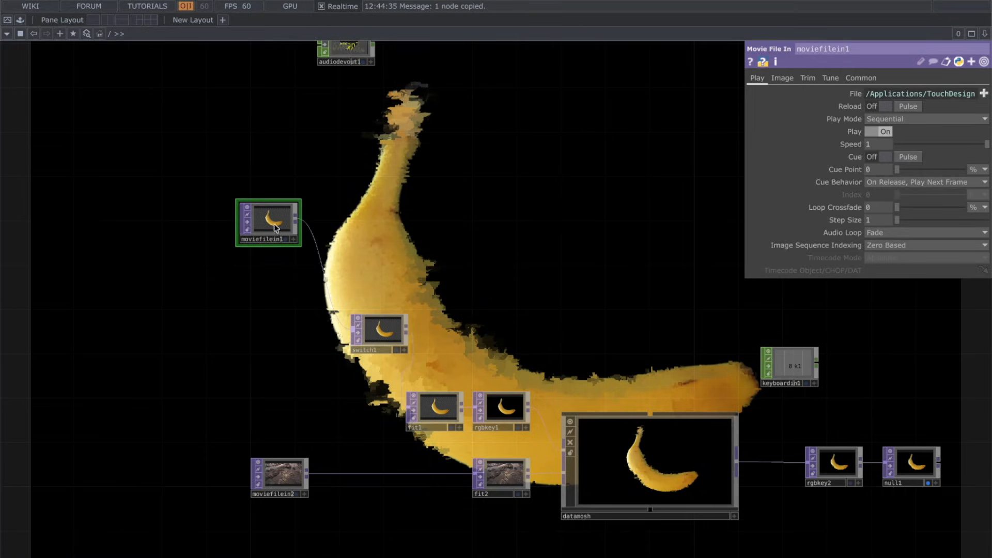
key("ctrl+v")
key("ctrl+v")
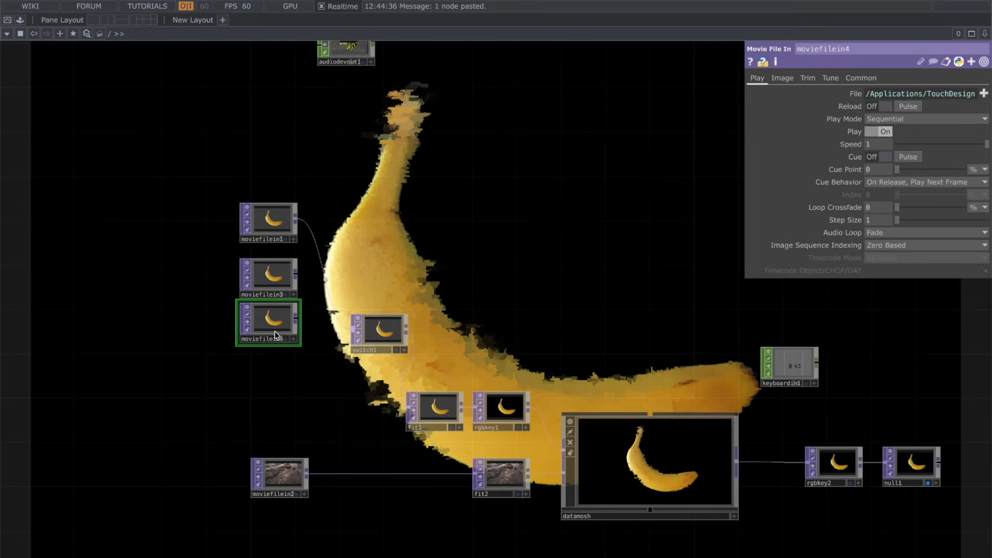
left_click_drag(295, 274, 354, 331)
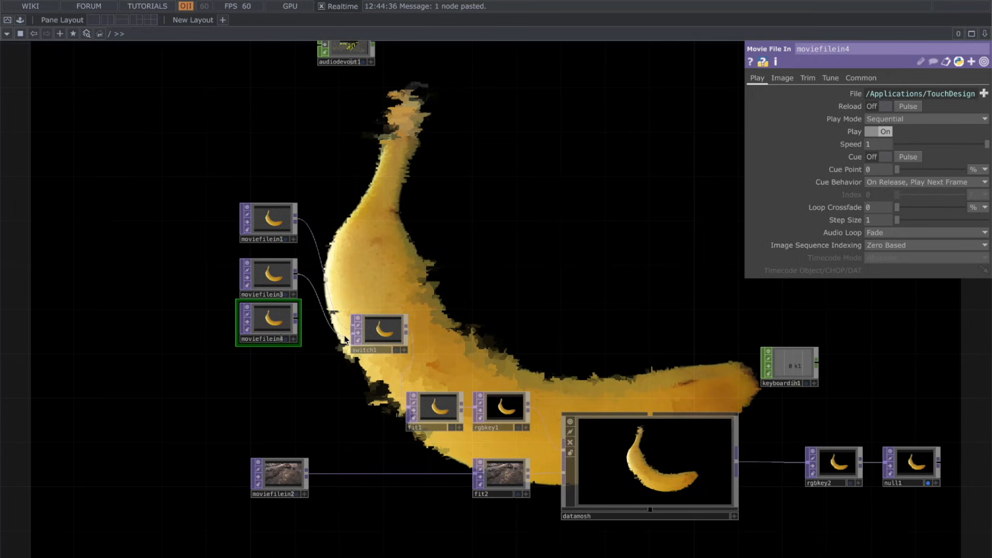
left_click_drag(297, 320, 354, 330)
Load Jellybeans.1.jpg into moviefilein3 and Butterfly1.tif into moviefilein4 from the Samples Map folder
left_click(287, 278)
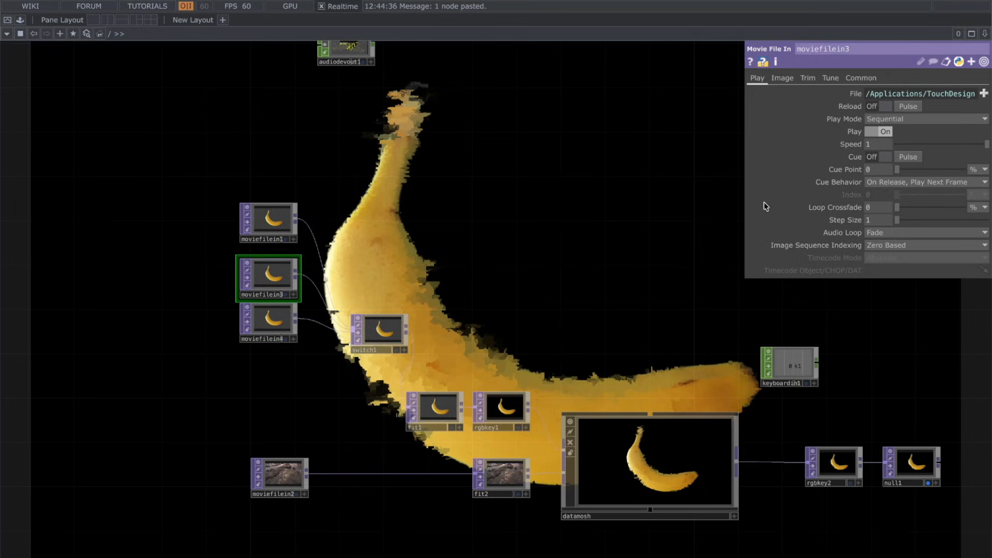
left_click(983, 94)
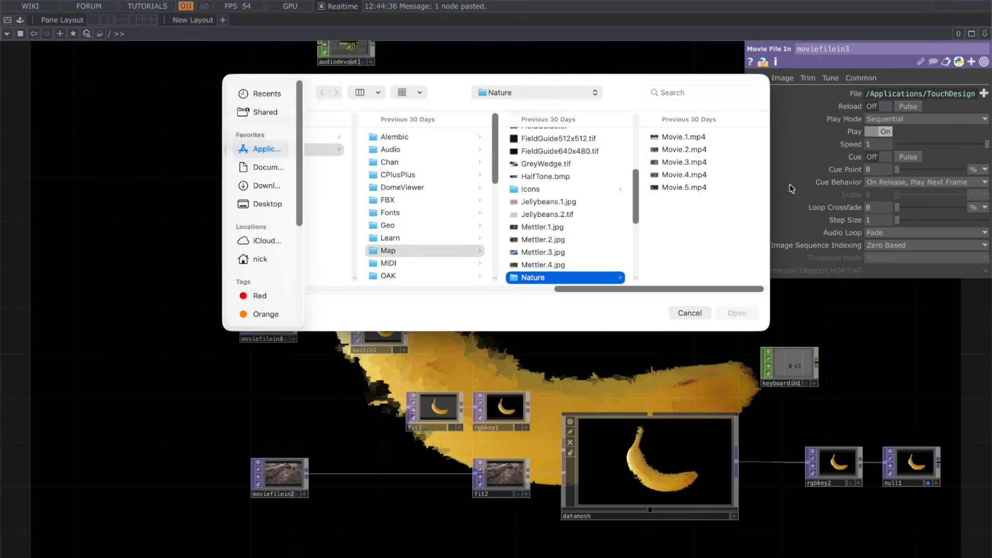
left_click(548, 201)
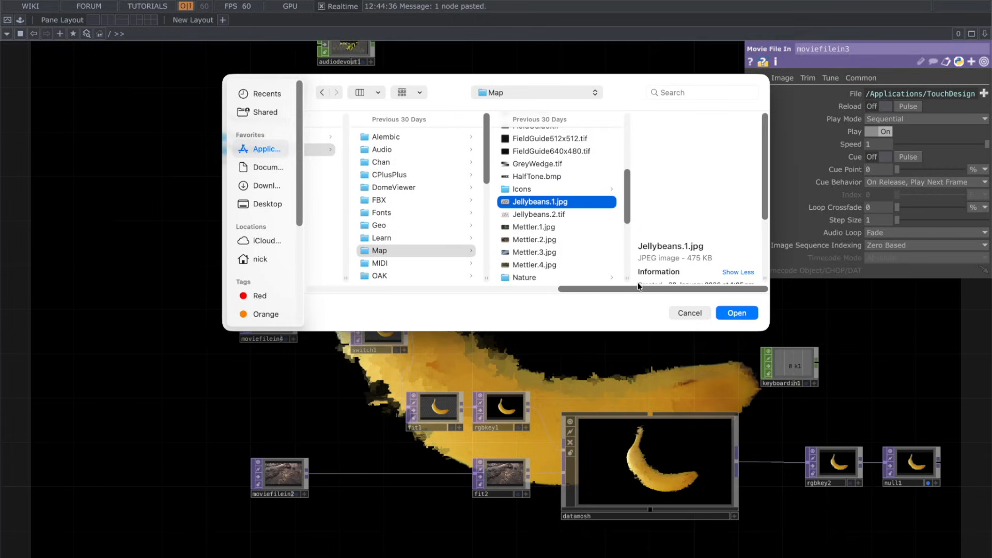
left_click(737, 312)
left_click(265, 319)
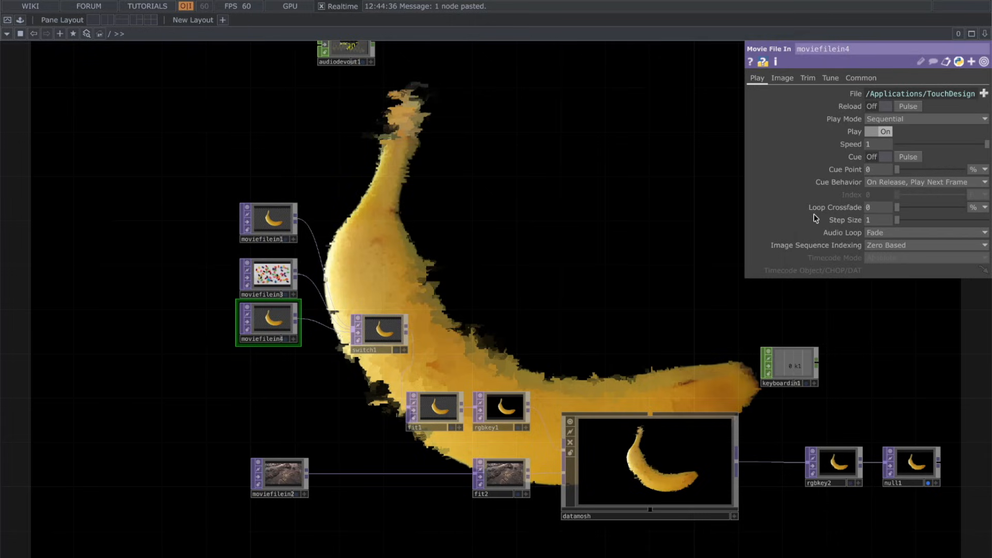
left_click(984, 93)
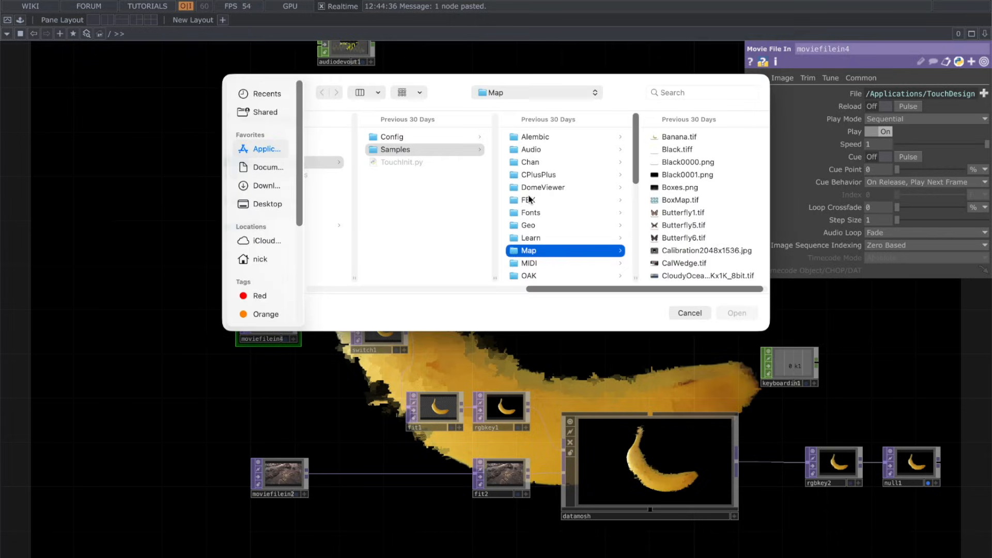
left_click(682, 213)
left_click(737, 313)
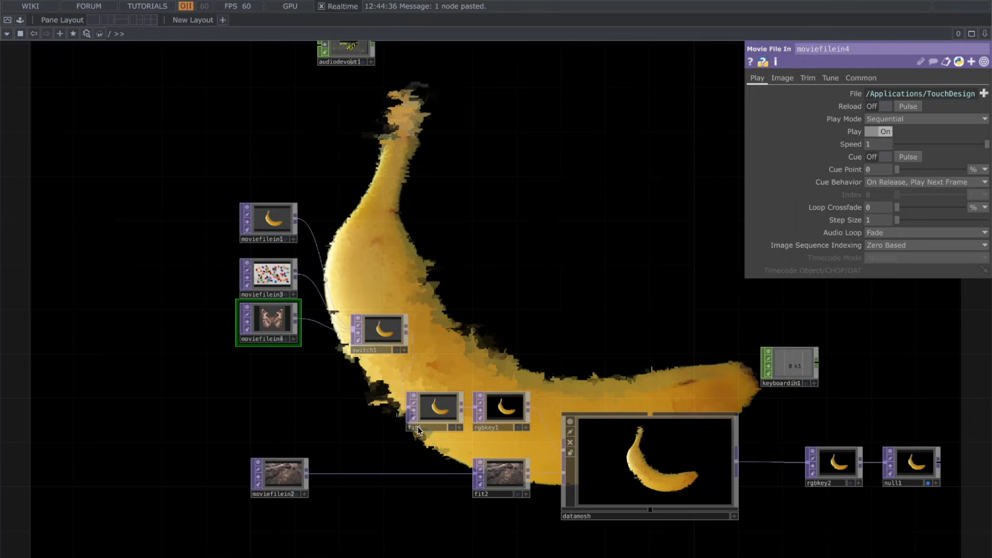
Test switch1 by raising its Index to 9.5 and returning it to 0, comparing the output with fit1 bypassed and active
left_click(442, 404)
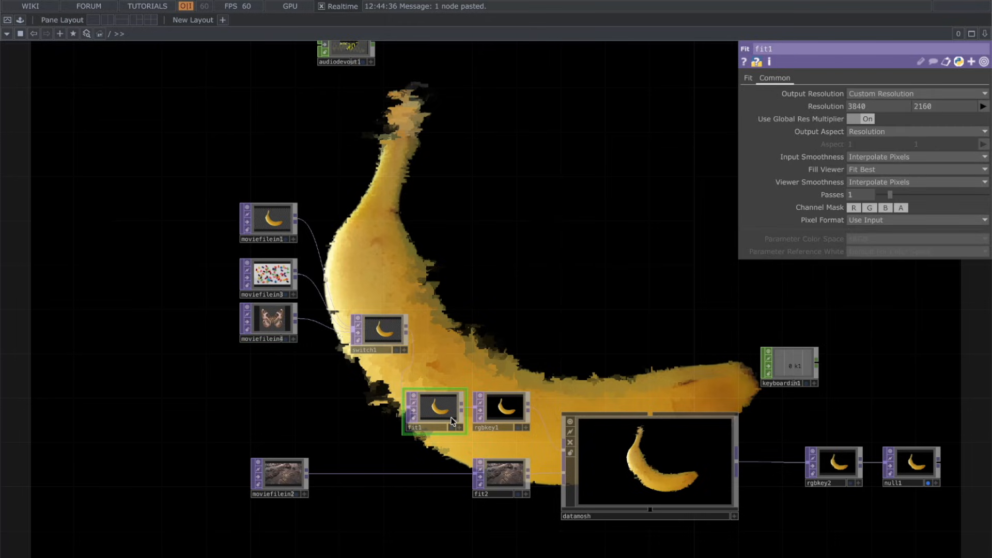
left_click(383, 331)
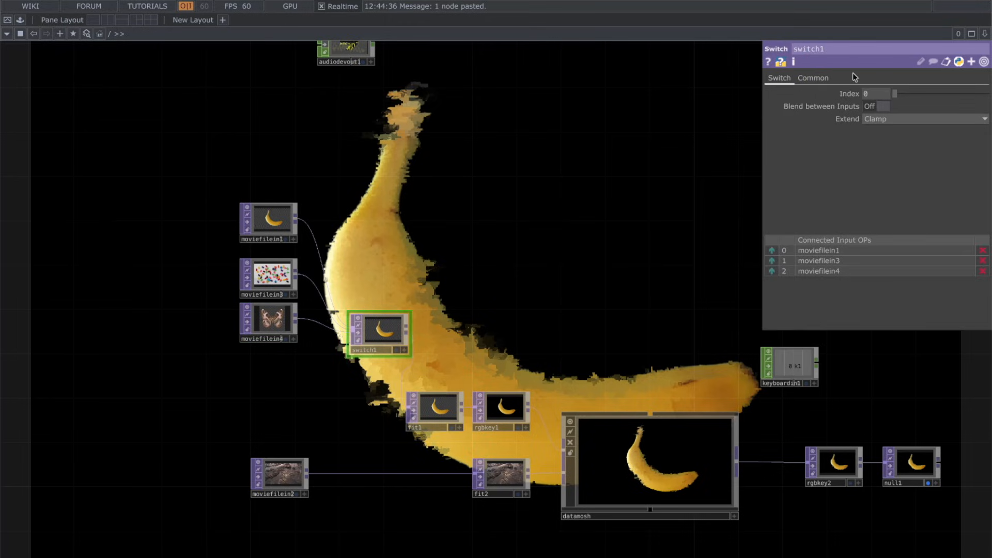
left_click_drag(902, 93, 982, 93)
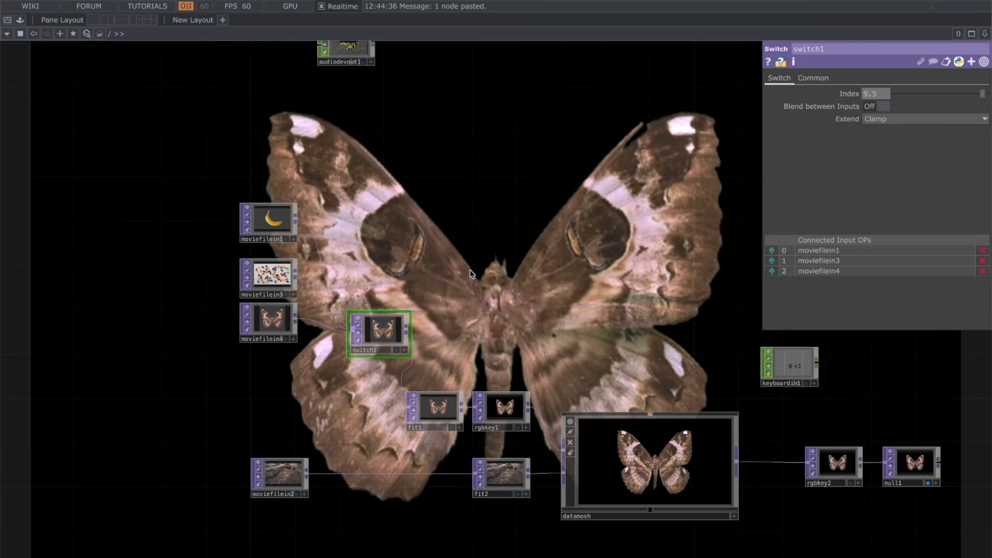
left_click(414, 407)
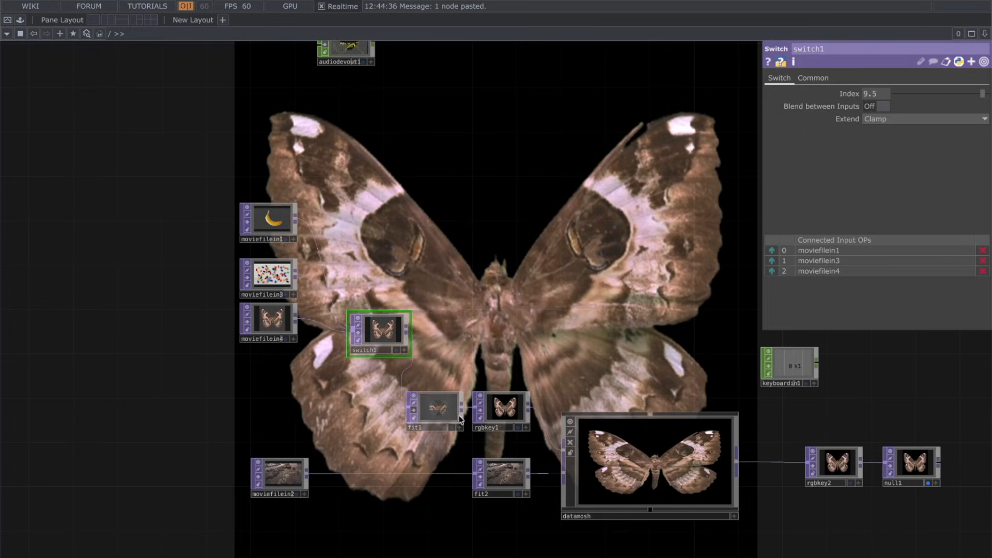
left_click(412, 415)
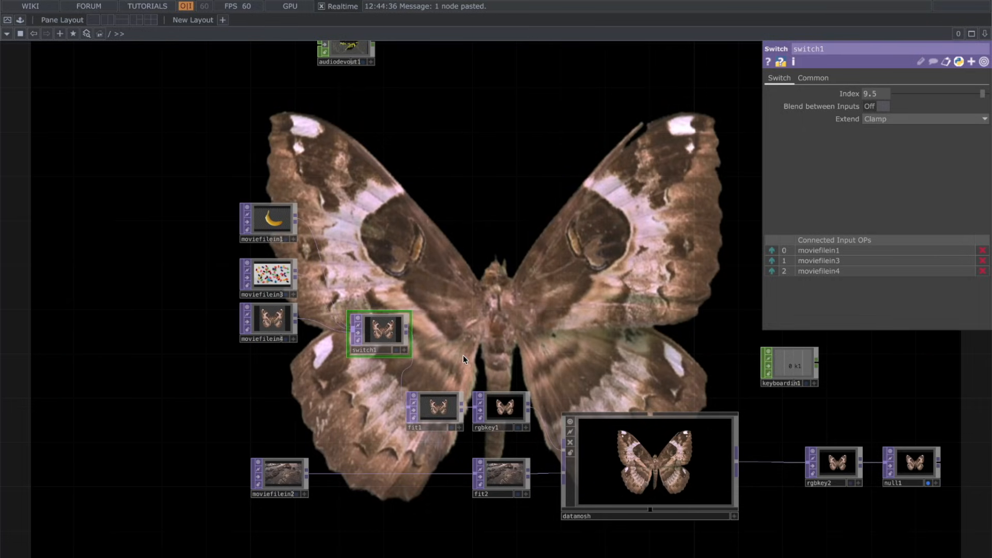
left_click_drag(914, 94, 891, 94)
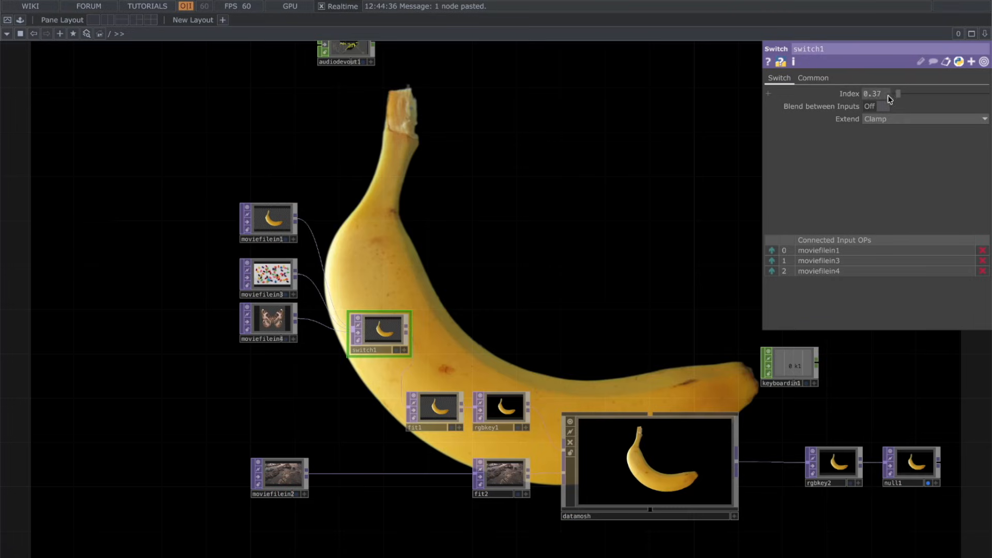
Move switch1 up so that it lines up beside moviefilein3
left_click_drag(495, 281, 481, 126)
scroll(317, 274, "down", 3)
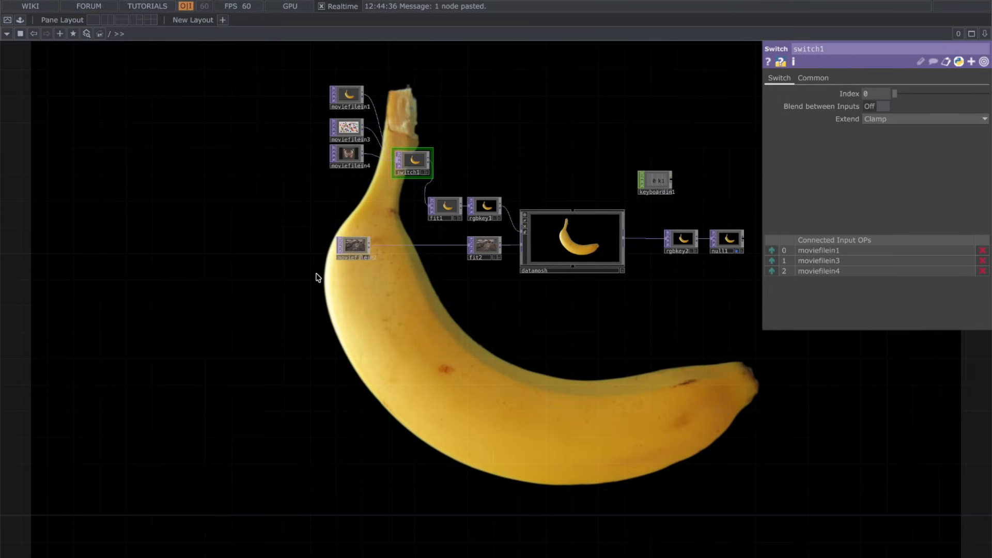
left_click(355, 243)
scroll(355, 242, "up", 2)
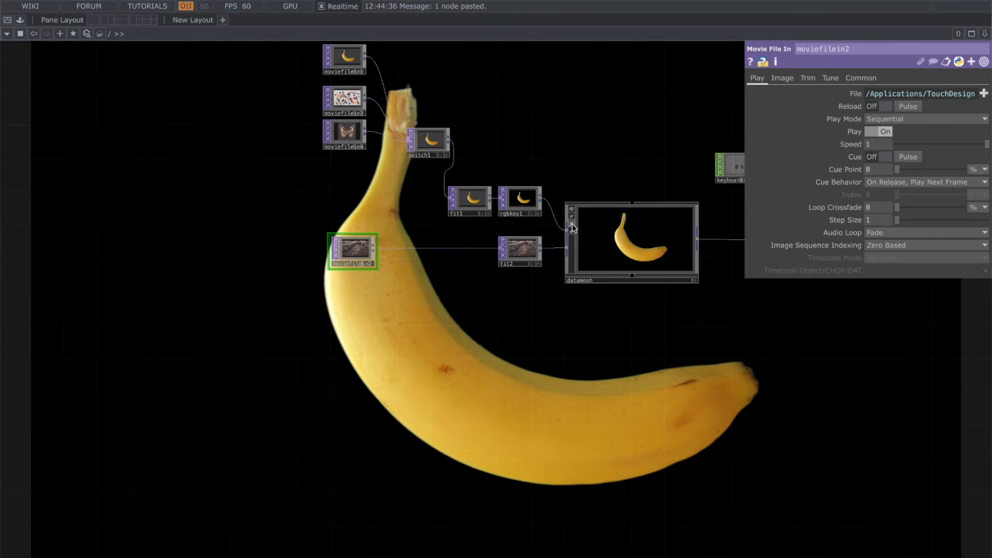
left_click_drag(528, 165, 521, 241)
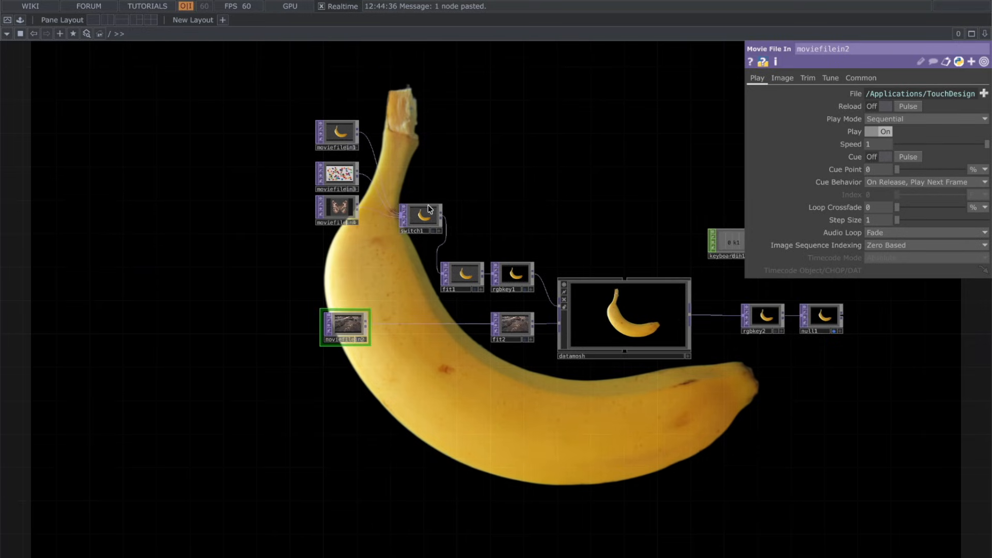
left_click(419, 222)
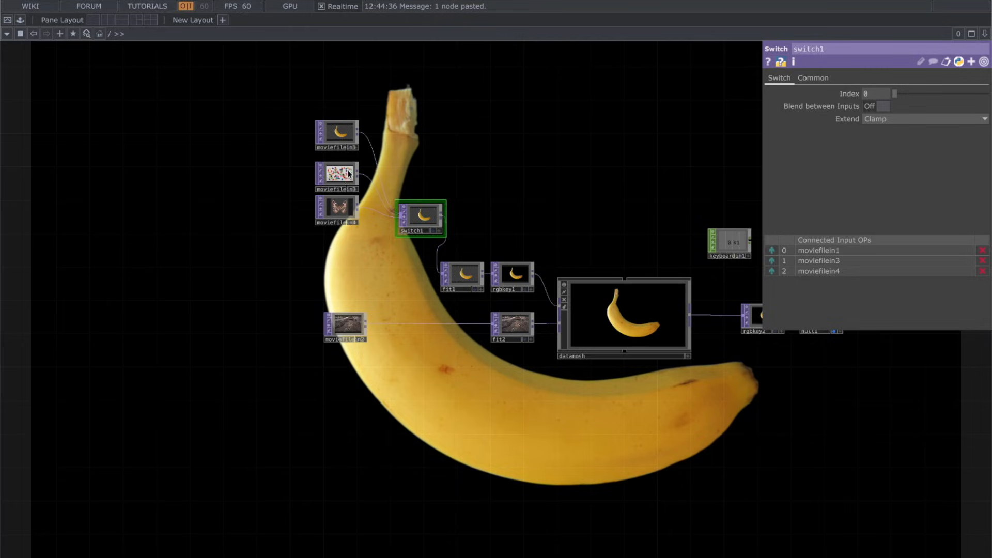
left_click_drag(409, 213, 410, 180)
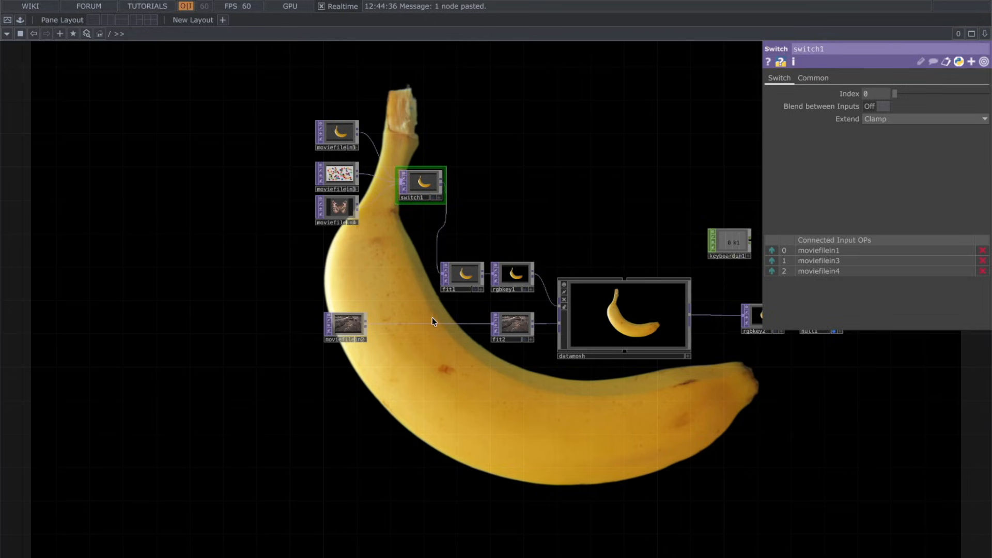
Add a Count CHOP after select2, the snare channel select
left_click_drag(481, 210, 432, 464)
left_click_drag(512, 409, 371, 410)
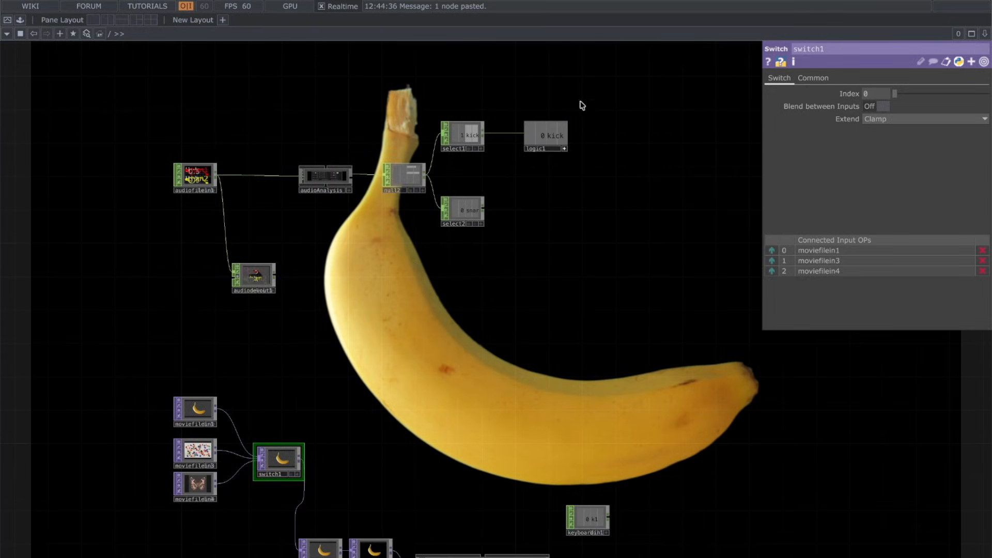
left_click(566, 152)
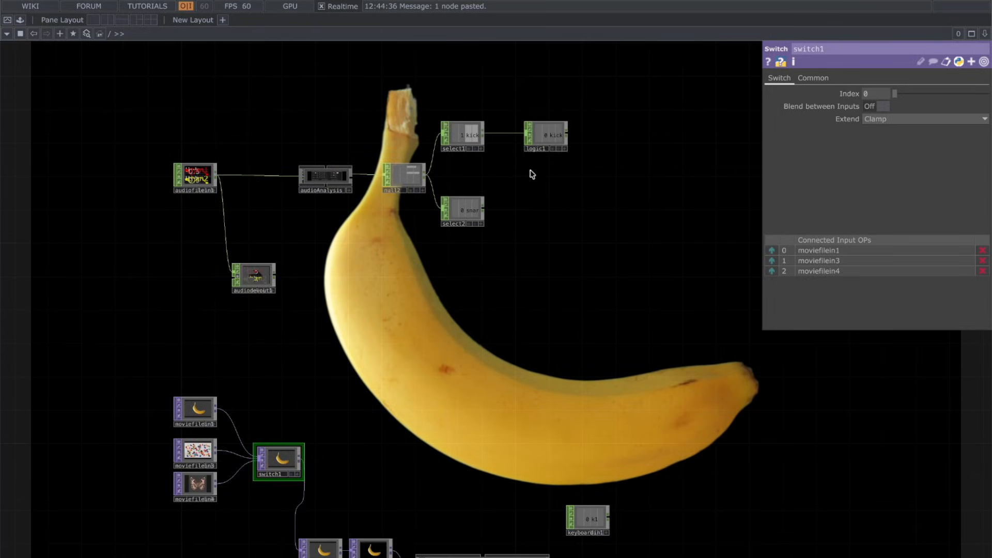
right_click(484, 209)
type("col")
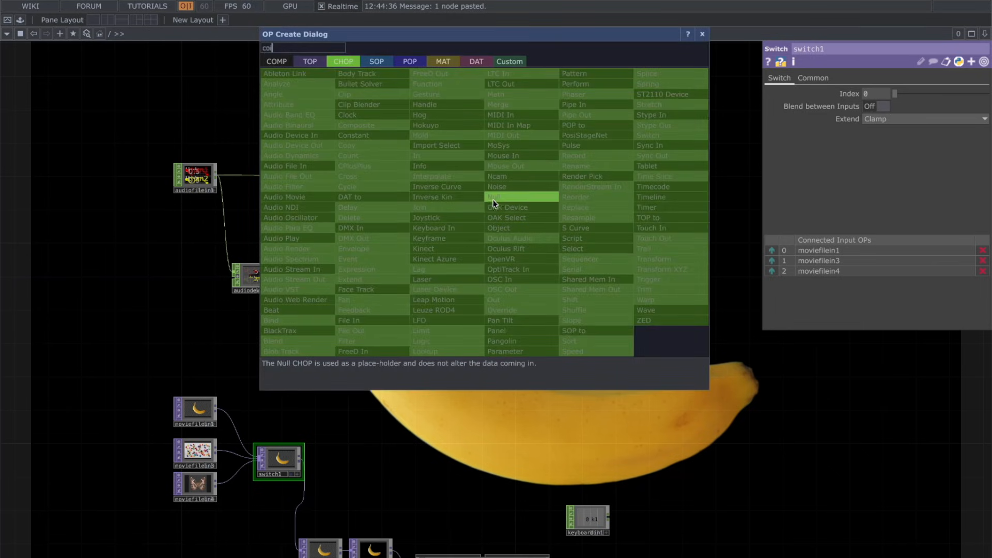
key("BackSpace")
type("u")
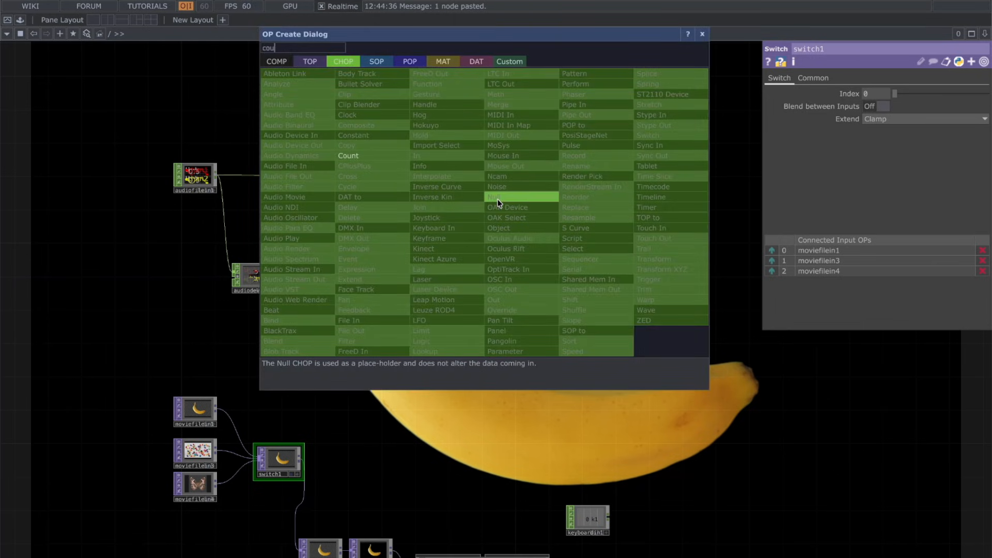
left_click(401, 157)
left_click(534, 210)
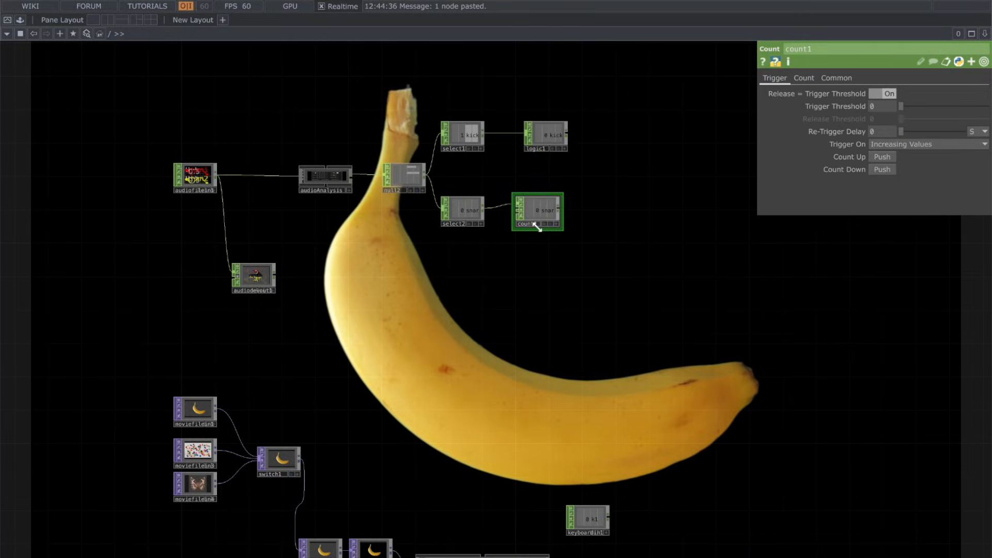
Set count1's Limit to Loop Min/Max with a Limit Maximum of 2
left_click(805, 78)
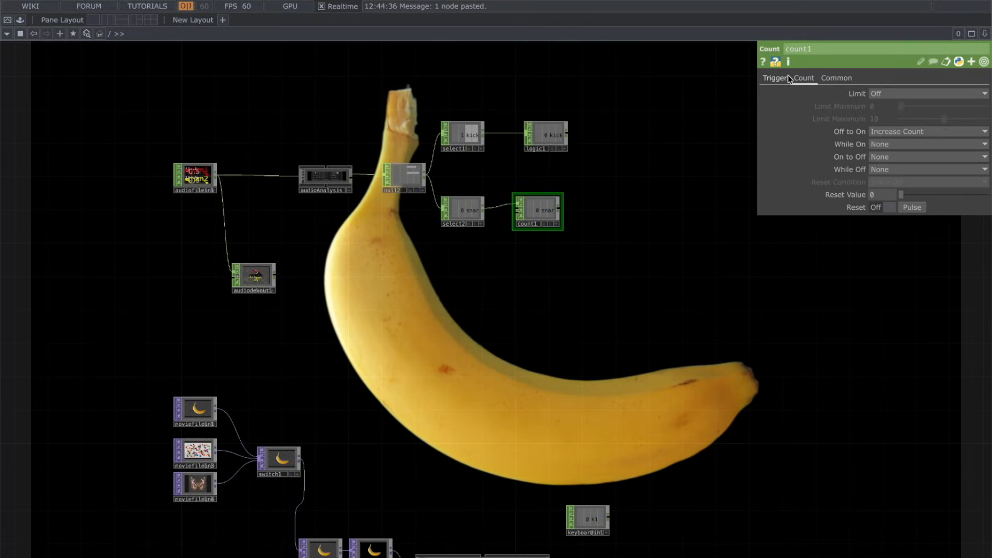
left_click(920, 94)
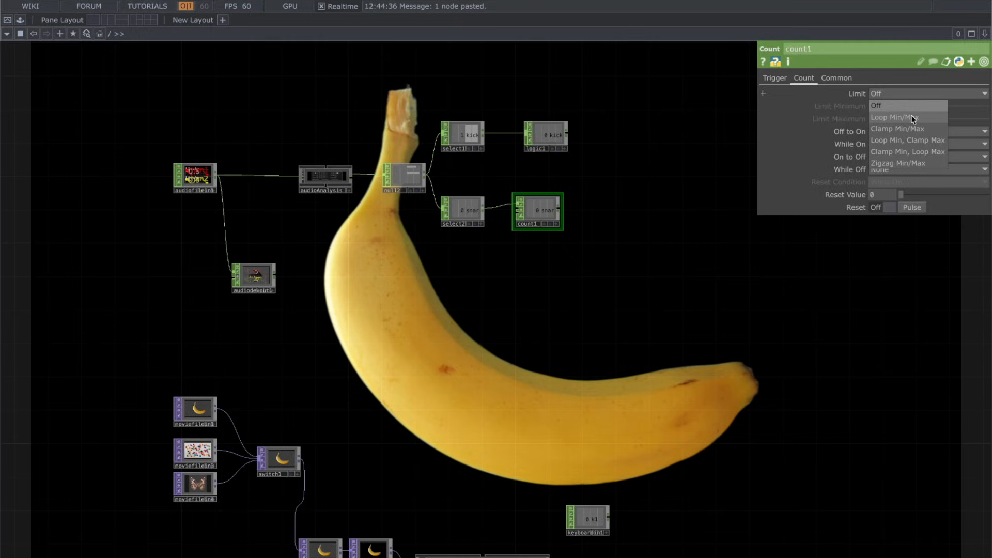
left_click(913, 118)
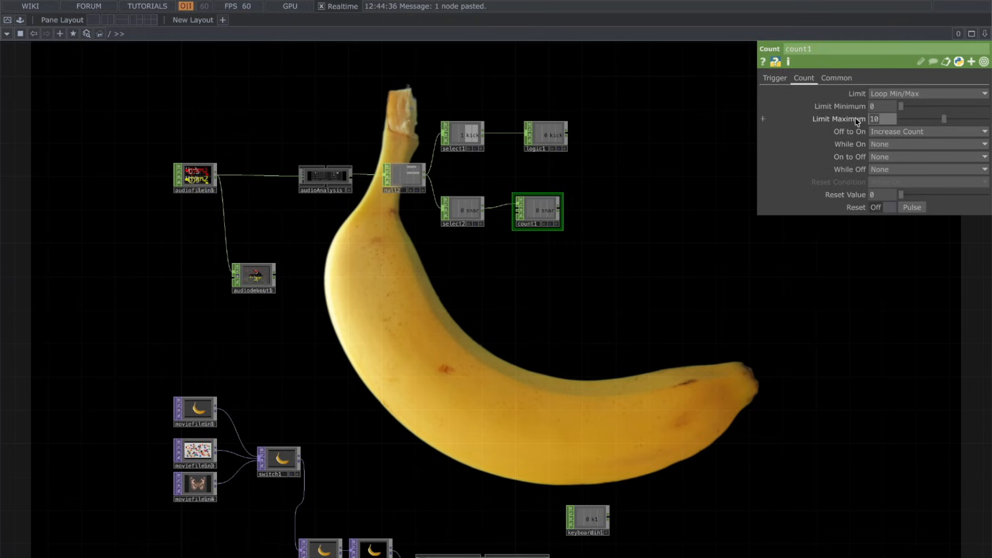
type("2")
key("Return")
Test switch1 by setting its Index to 1, 2 and back to 0, checking the image each value selects
left_click(284, 452)
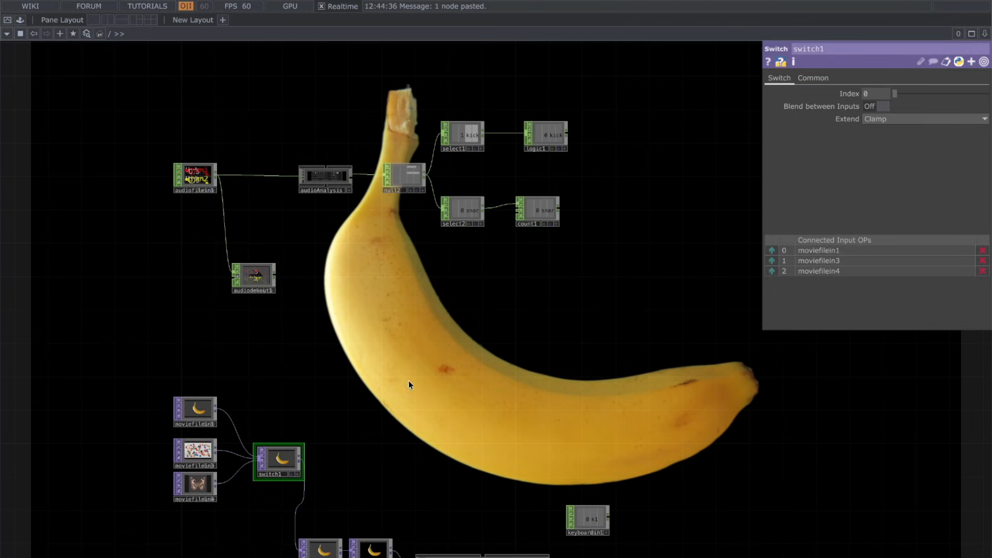
left_click(882, 97)
type("1")
key("Return")
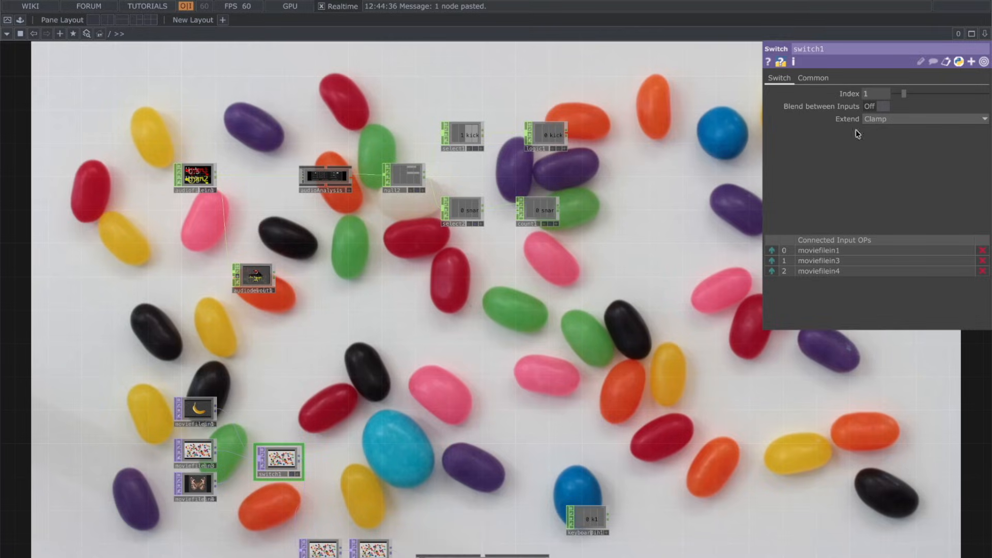
key("Return")
left_click(884, 94)
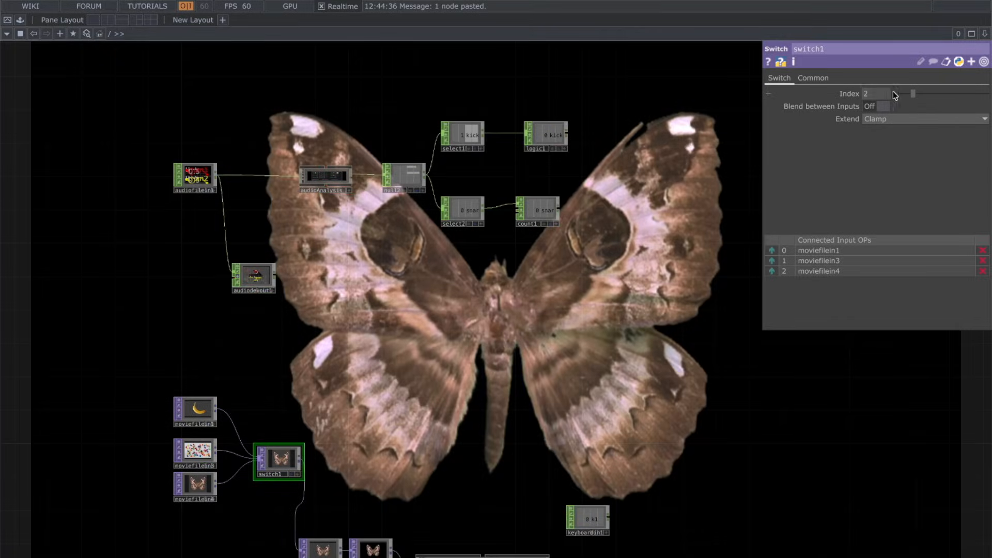
type("0")
key("Return")
Drive switch1's Index with a CHOP Reference to the snare channel of count1
left_click(542, 206)
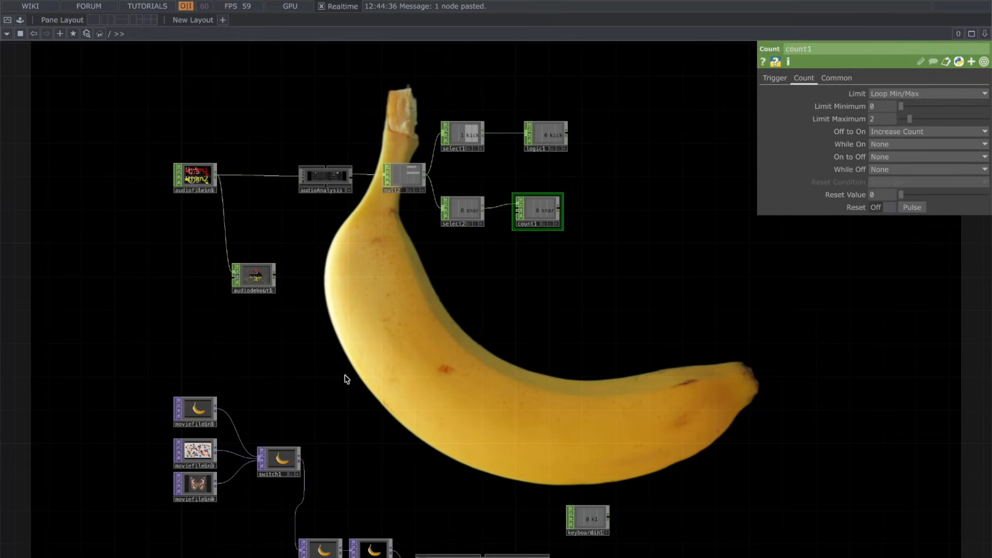
left_click(287, 451)
left_click(556, 224)
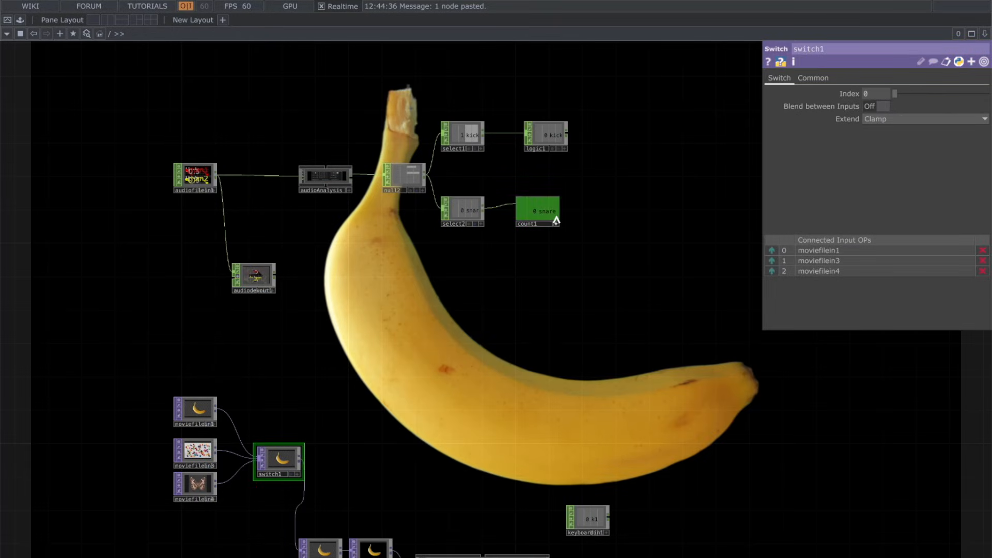
left_click_drag(545, 212, 885, 94)
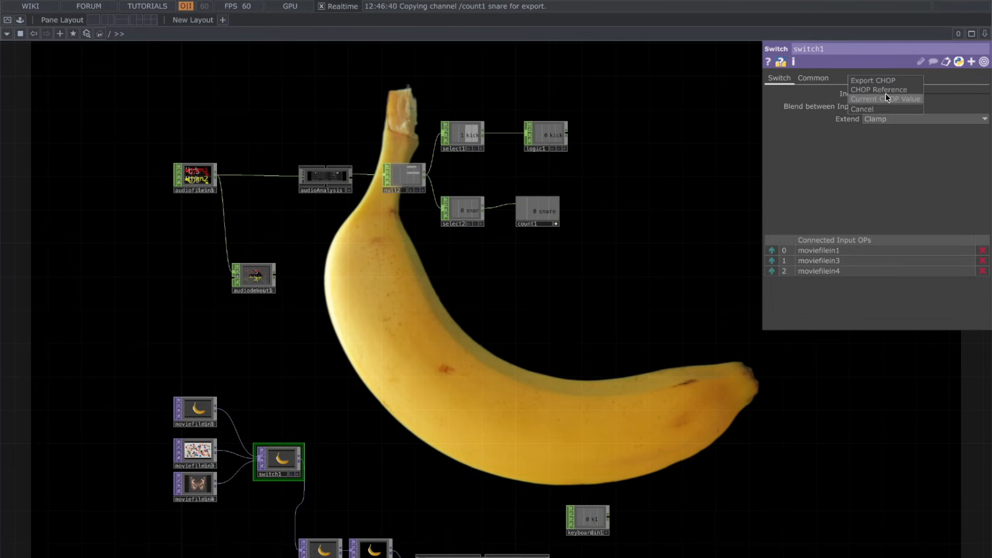
left_click(886, 91)
Try a pasted copy of switch1 beside fit1 with its count1 snare Index expression offset by 1
left_click_drag(544, 324, 577, 168)
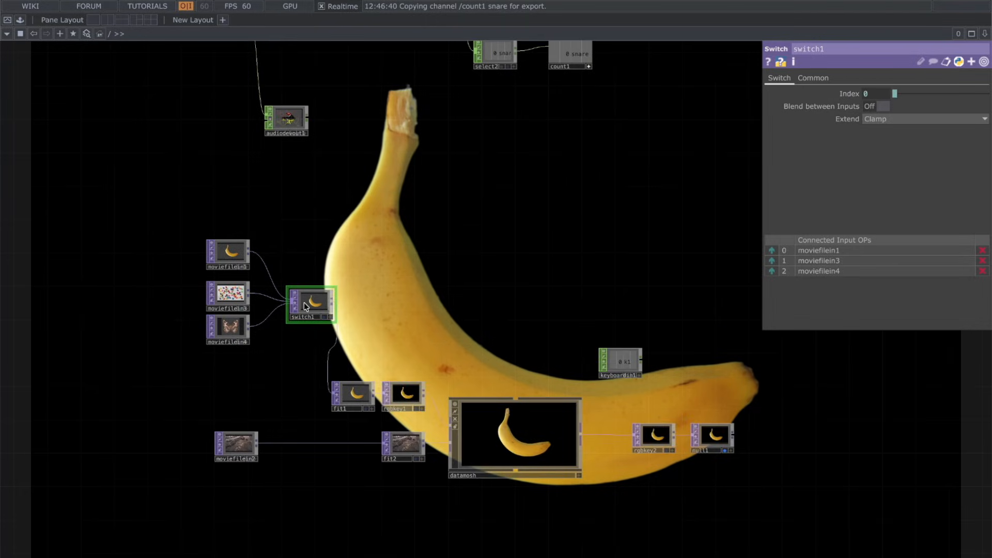
key("ctrl+c")
key("ctrl+v")
left_click(297, 404)
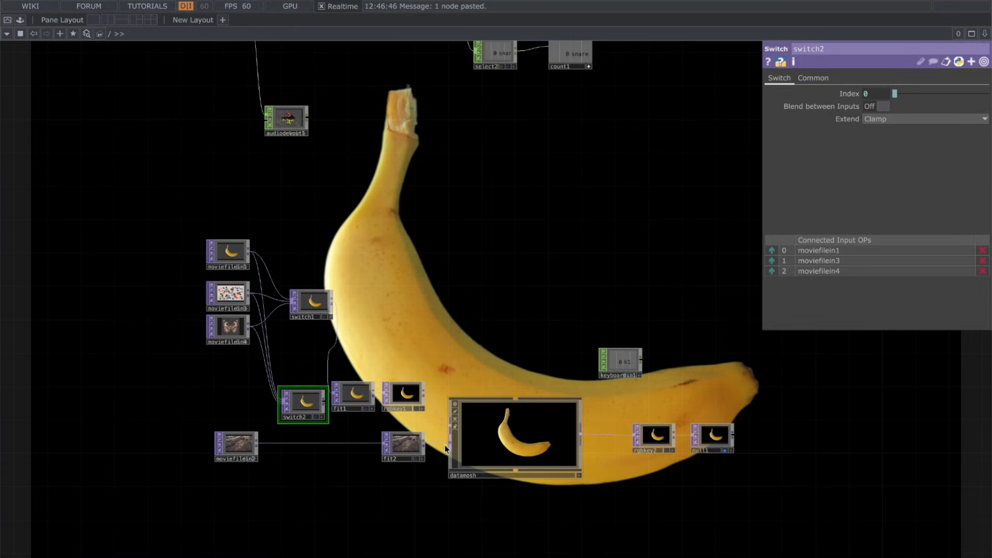
left_click(874, 93)
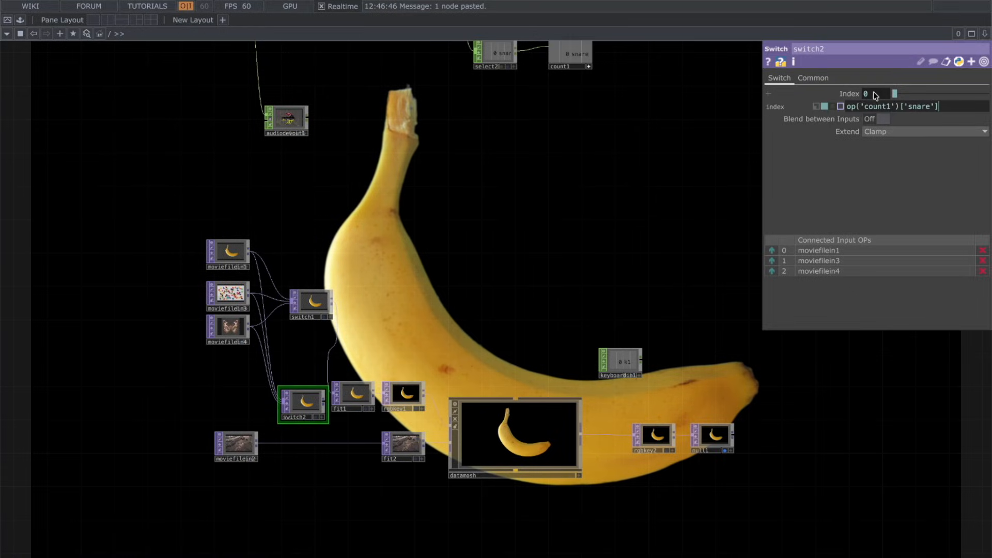
left_click(972, 108)
type("1")
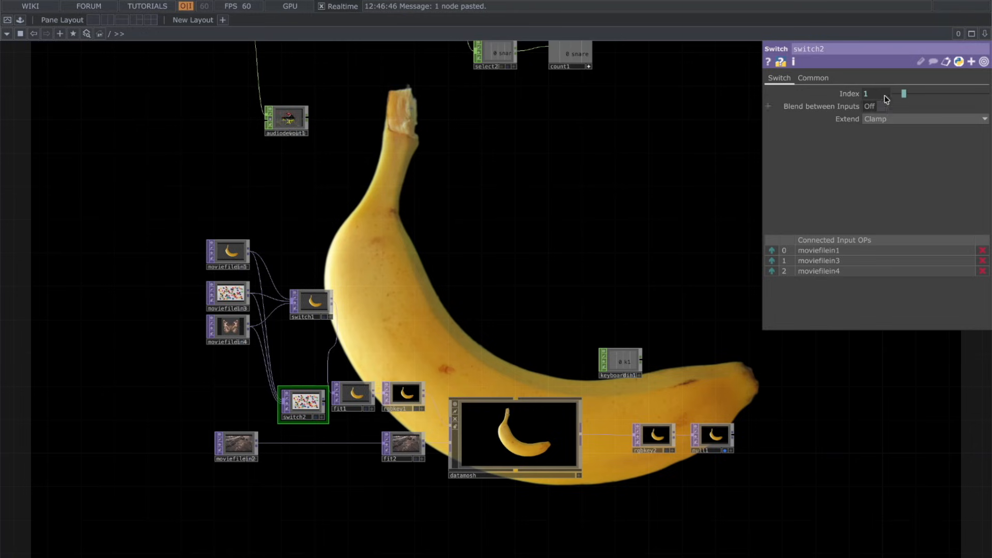
Delete the switch2 copy
scroll(306, 409, "up", 4)
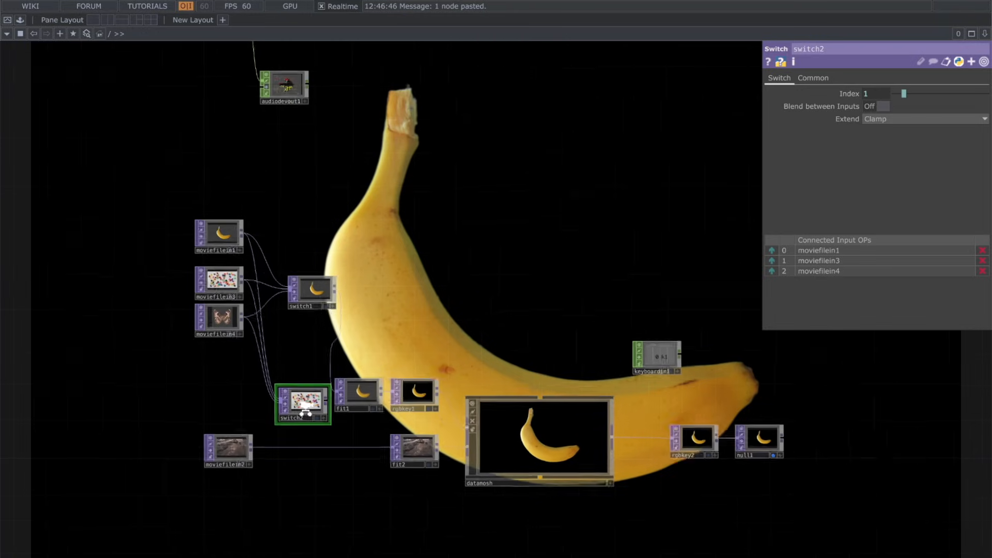
scroll(306, 409, "up", 2)
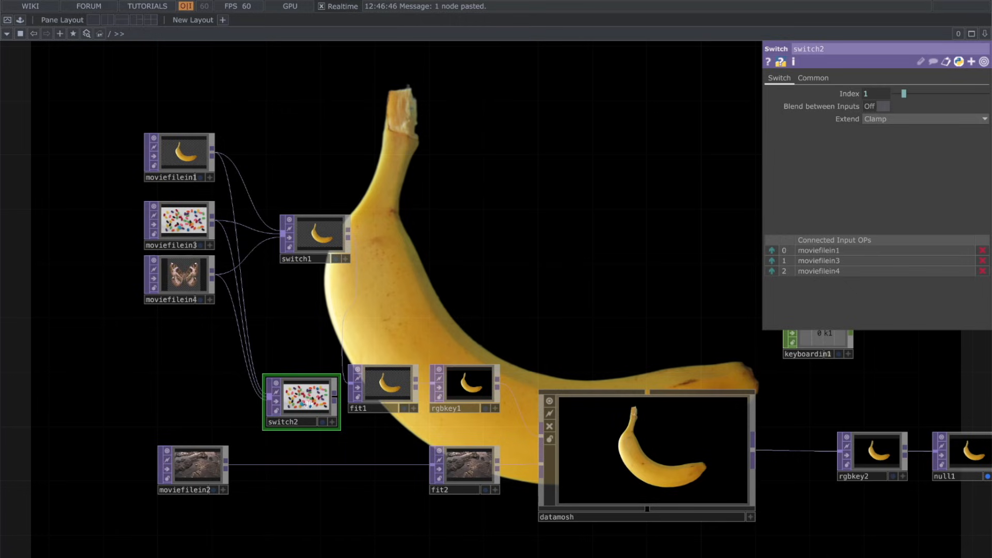
key("Delete")
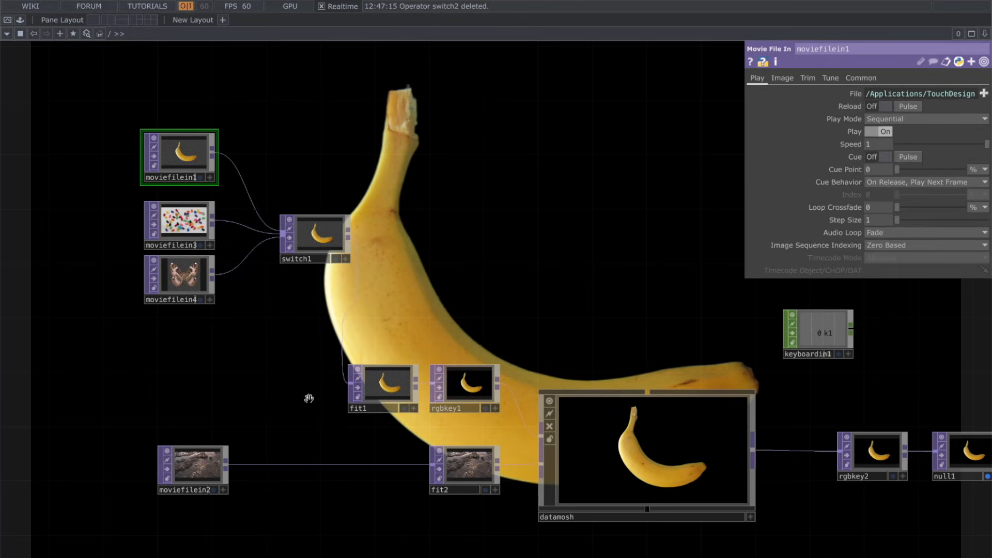
Copy moviefilein2 and paste two copies of it directly below
left_click(184, 468)
scroll(273, 362, "down", 4)
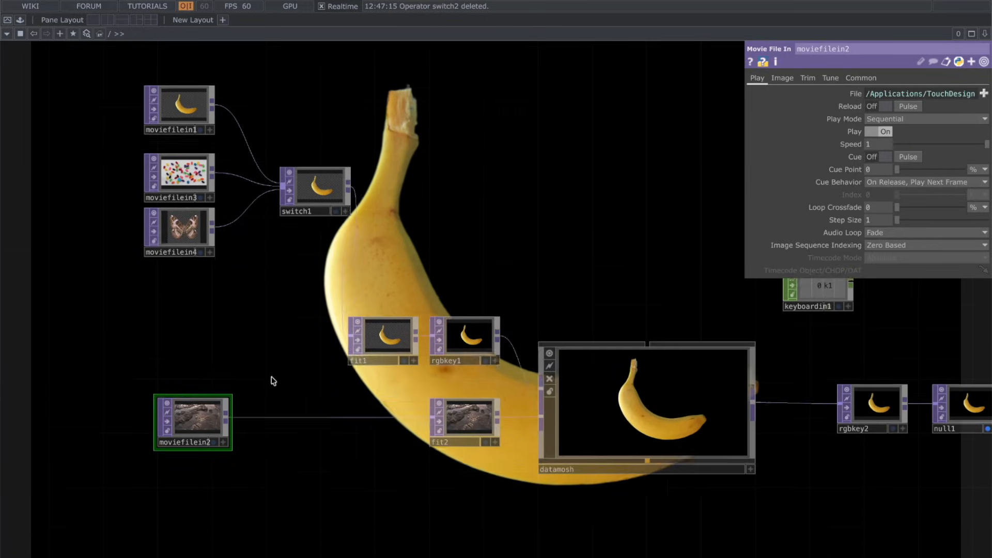
key("ctrl+c")
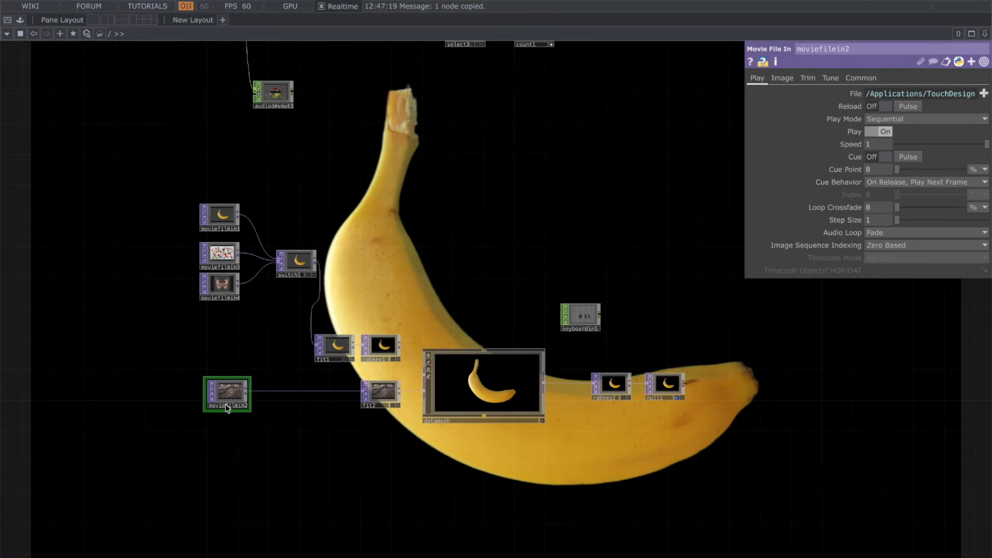
key("ctrl+v")
key("ctrl+v")
left_click(238, 436)
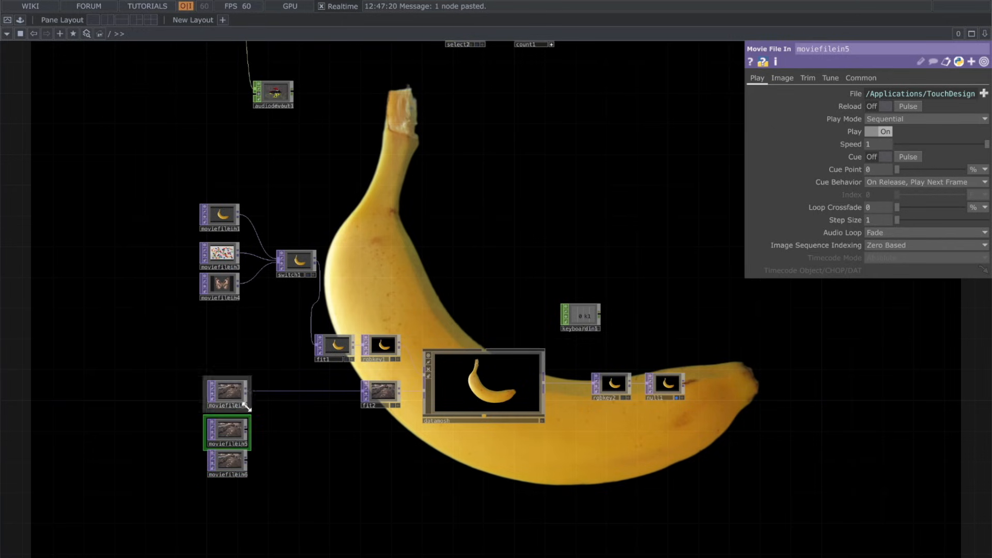
Load Movie.5.mp4 into moviefilein5 and Movie.2.mp4 into moviefilein6 from the Nature folder
left_click(983, 93)
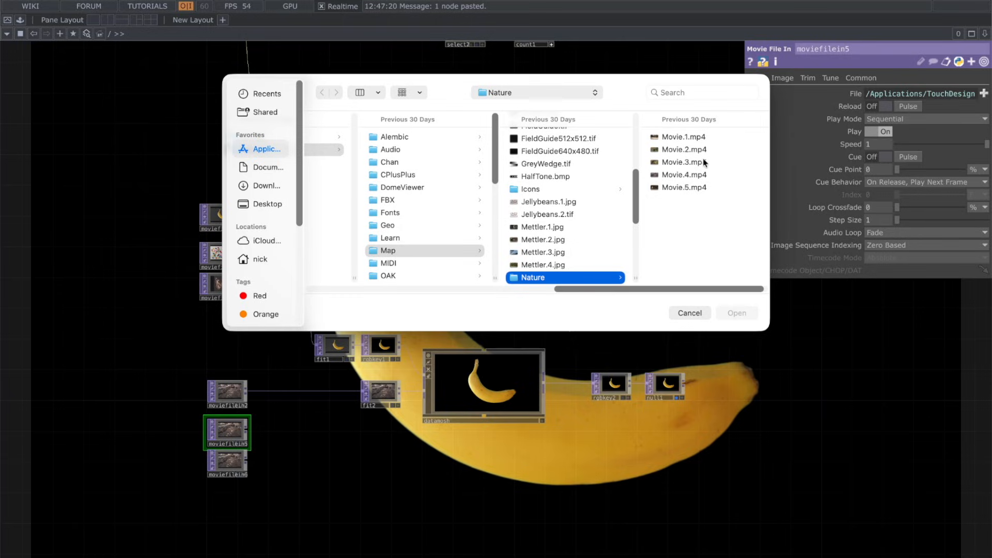
left_click(694, 187)
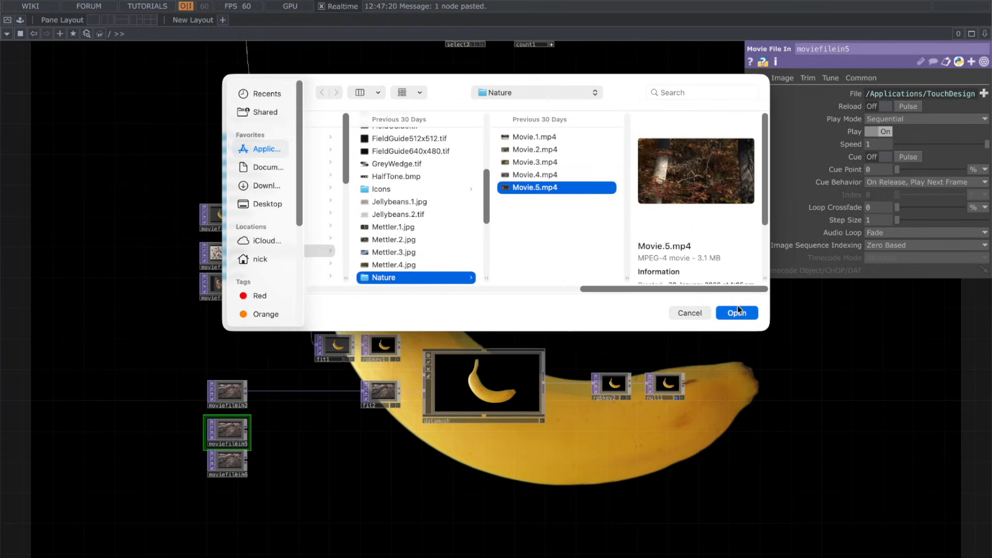
left_click(738, 312)
left_click(229, 478)
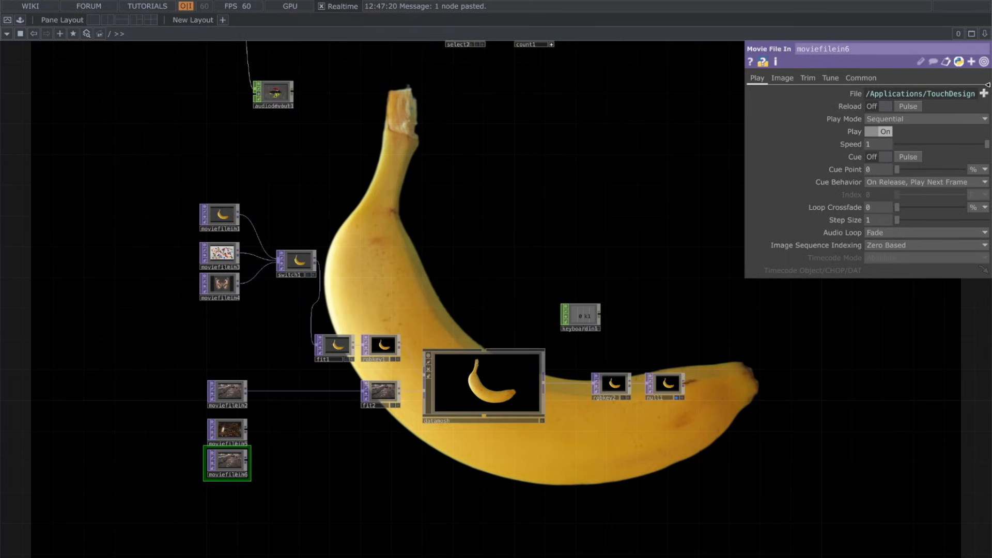
left_click(984, 94)
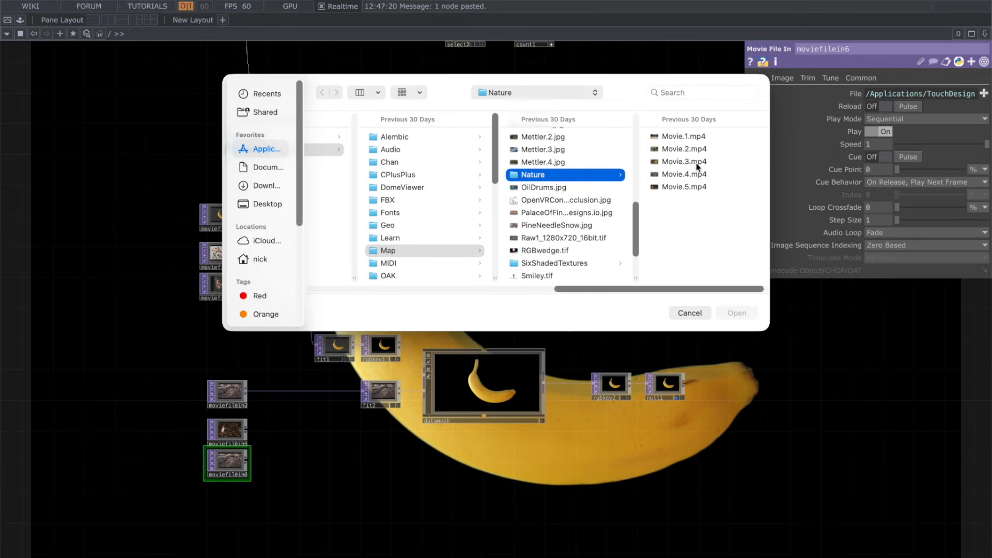
scroll(616, 194, "down", 3)
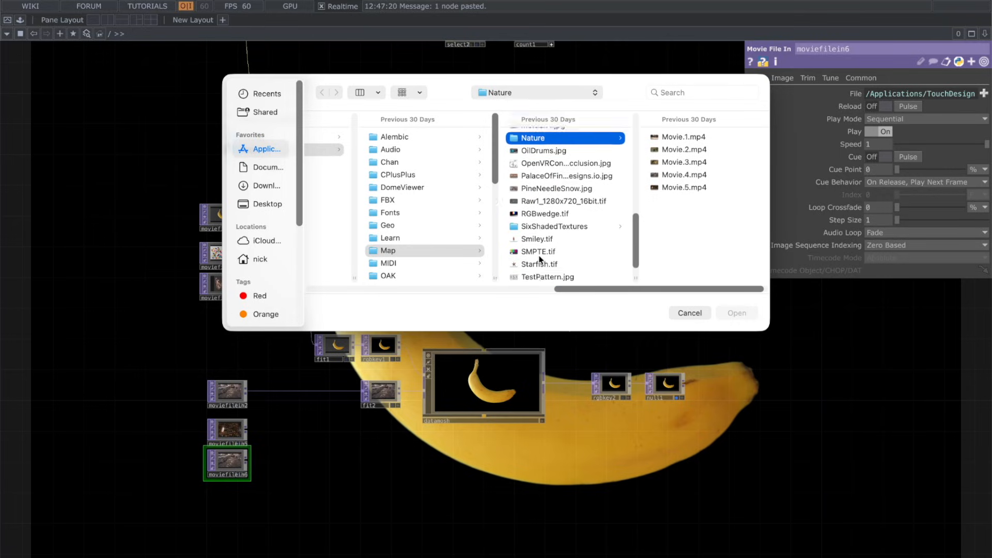
left_click(684, 137)
left_click(562, 151)
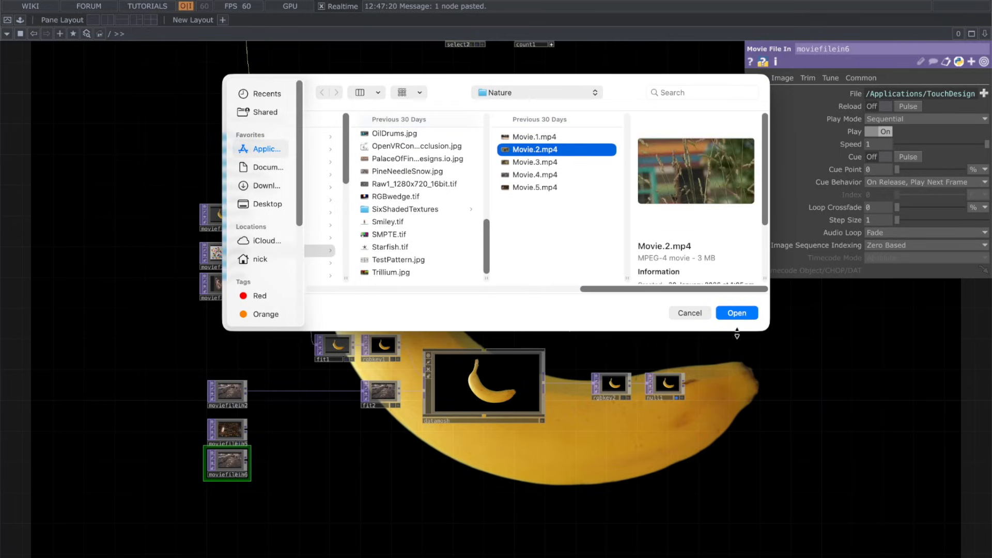
left_click(737, 312)
Paste a copy of switch1 between moviefilein2 and fit2 and open its Index expression
scroll(272, 361, "up", 5)
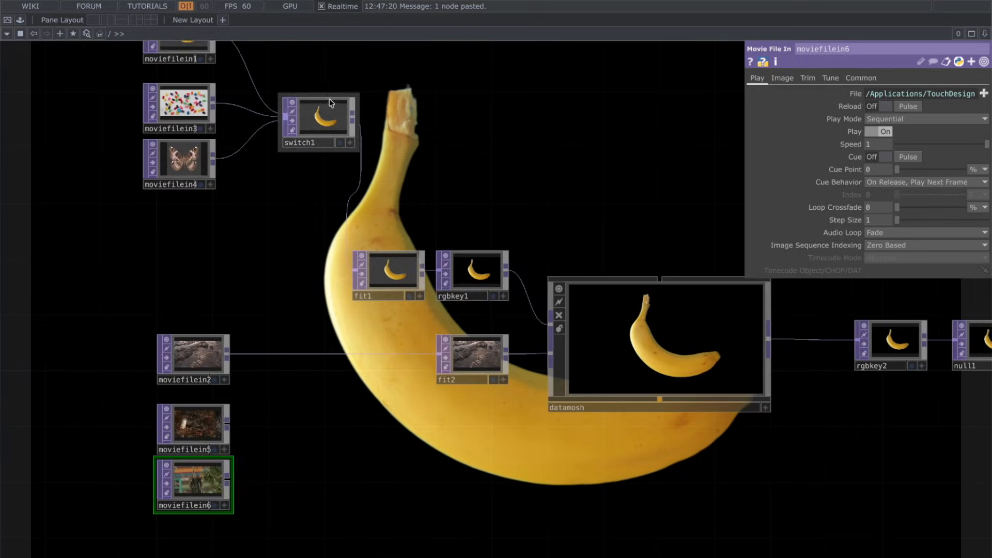
left_click(319, 141)
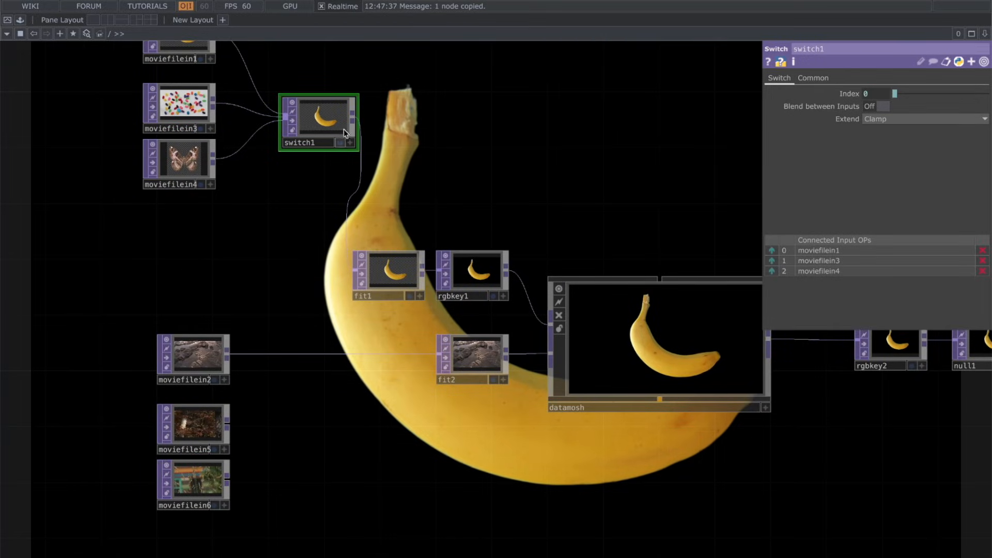
key("ctrl+v")
left_click_drag(313, 222, 314, 377)
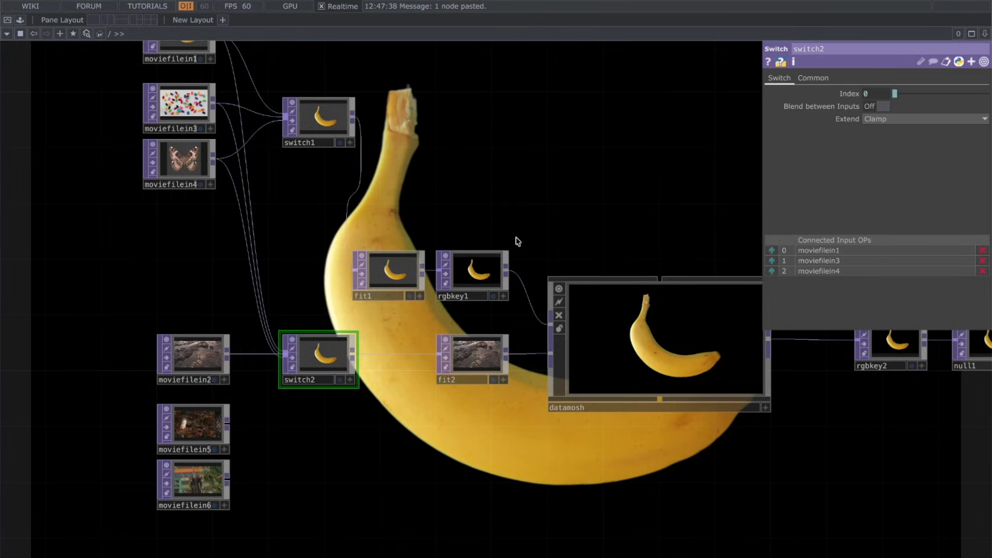
left_click(870, 91)
Remove the moviefilein1, moviefilein3 and moviefilein4 inputs from switch2
scroll(287, 356, "up", 3)
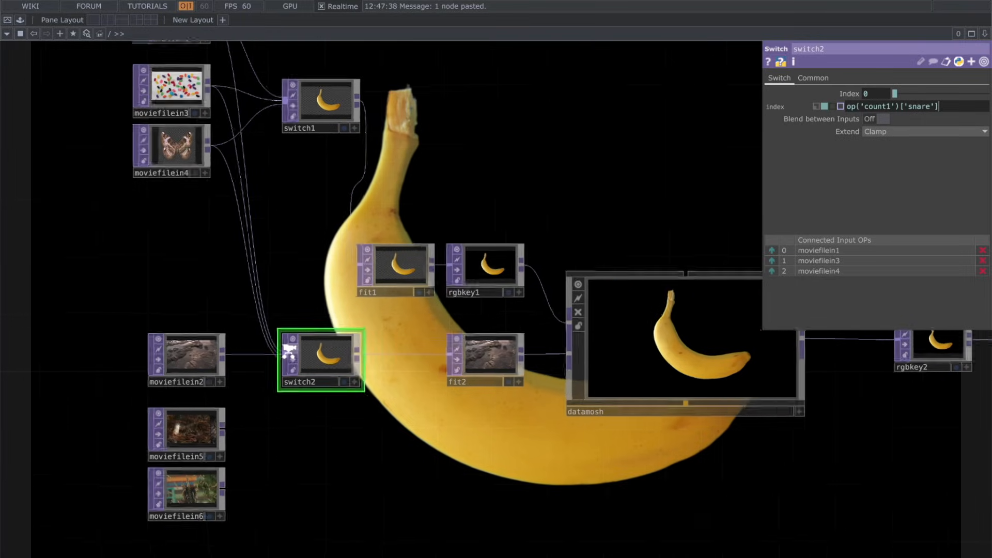
left_click(981, 250)
left_click(981, 250)
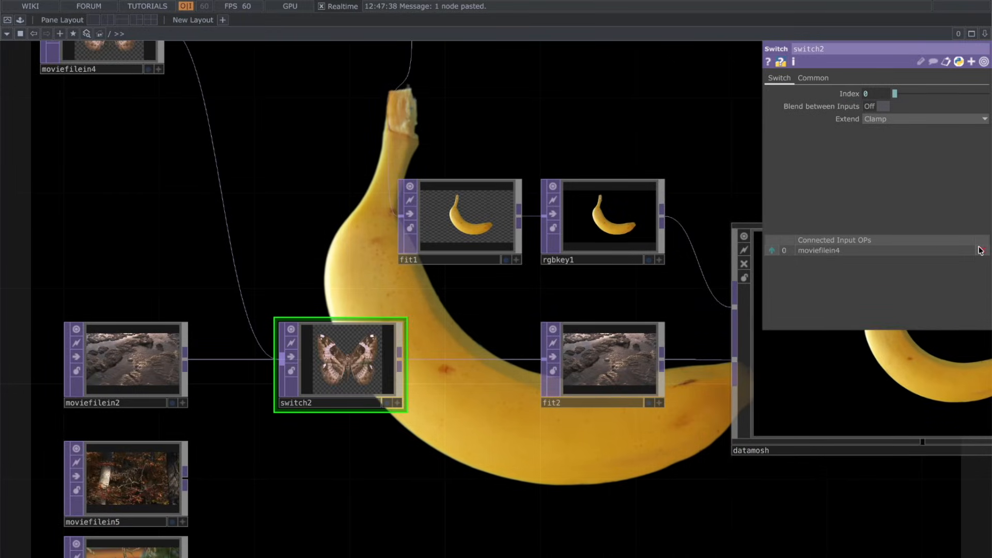
left_click(981, 251)
Wire moviefilein2, moviefilein5 and moviefilein6 into switch2 in that order and shift switch2 slightly down beside them
left_click_drag(186, 366, 282, 357)
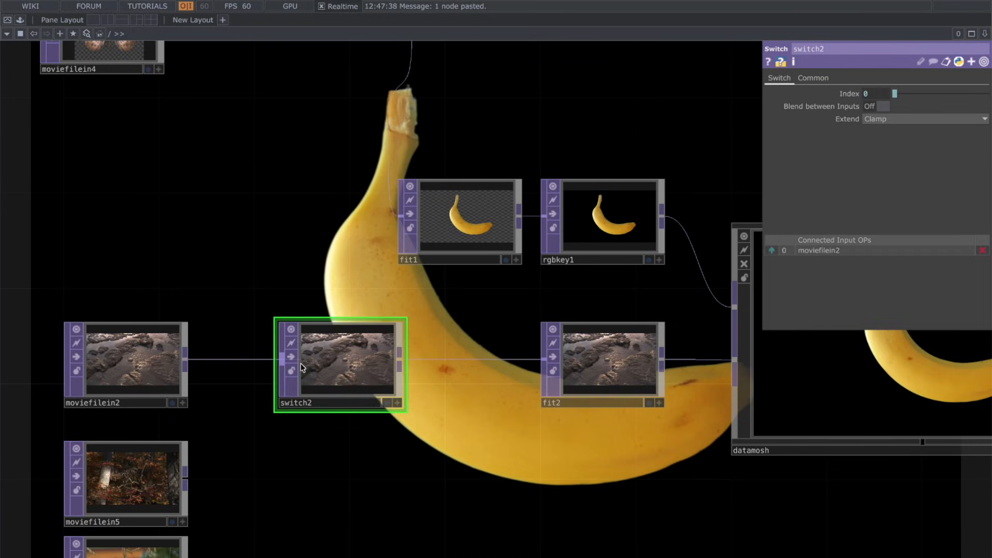
left_click_drag(185, 481, 282, 364)
left_click_drag(251, 424, 250, 362)
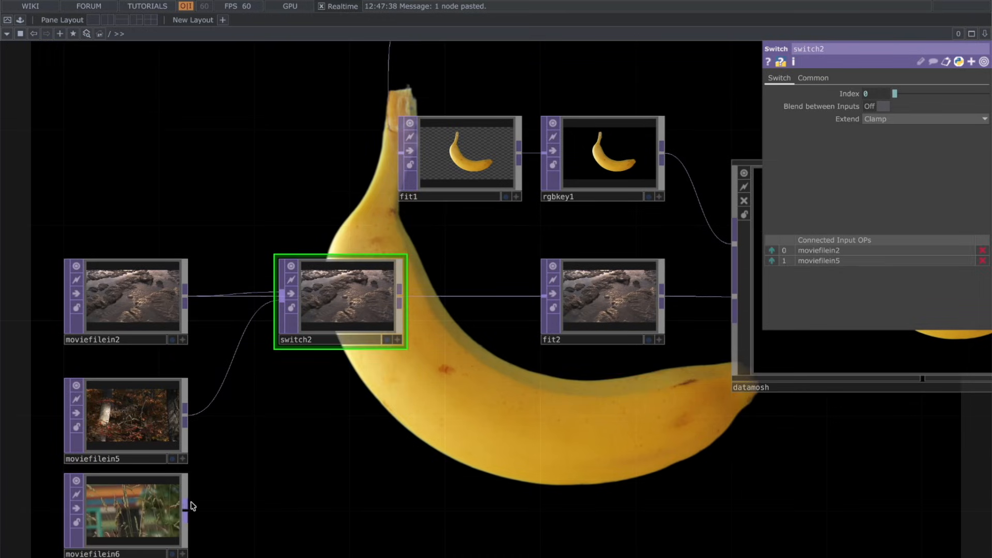
left_click_drag(184, 506, 281, 299)
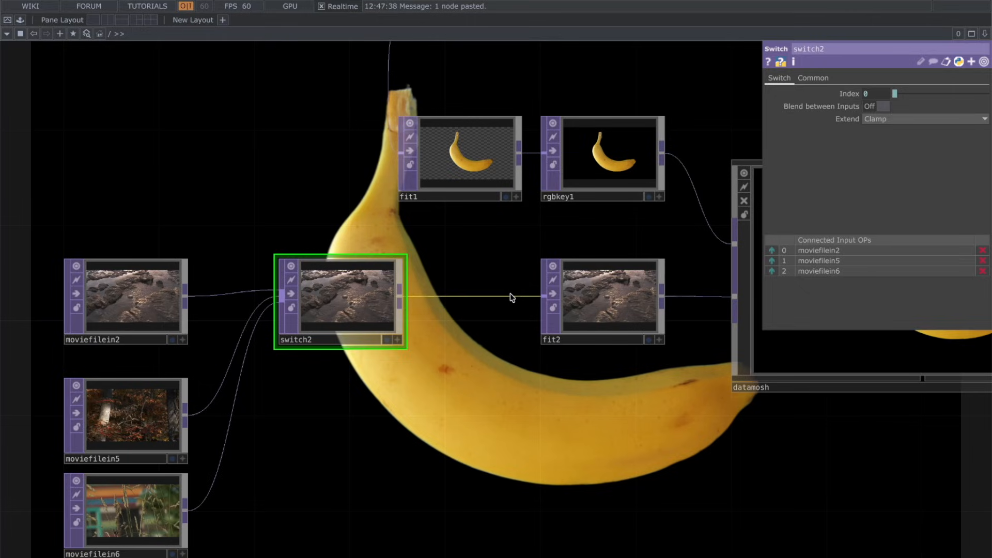
left_click_drag(348, 296, 348, 343)
left_click_drag(426, 259, 336, 257)
scroll(335, 257, "down", 5)
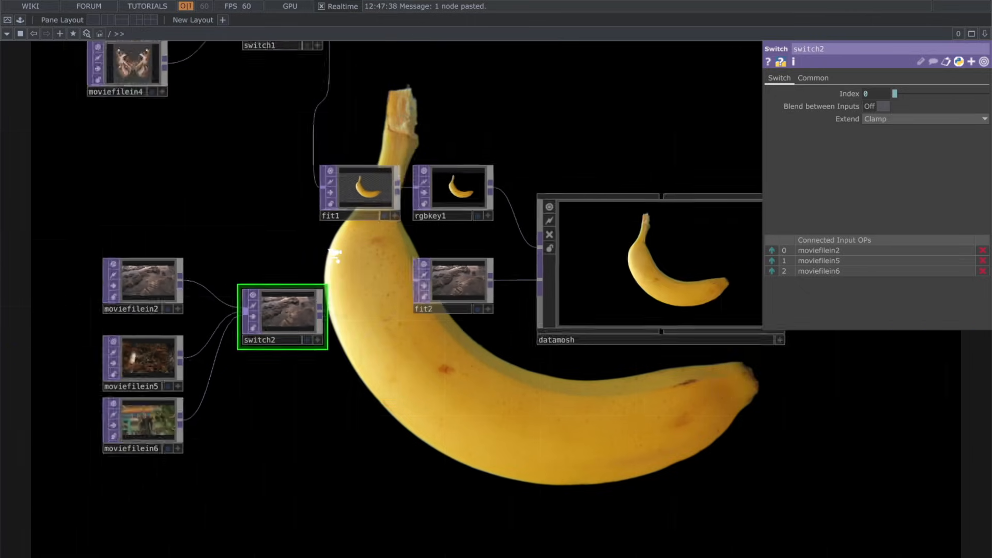
left_click_drag(395, 405, 332, 423)
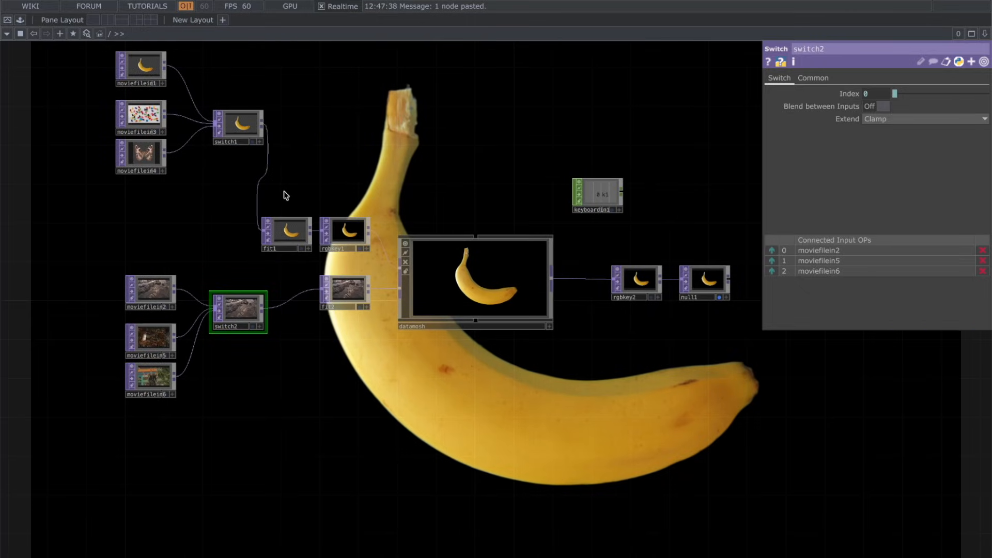
left_click_drag(308, 167, 304, 288)
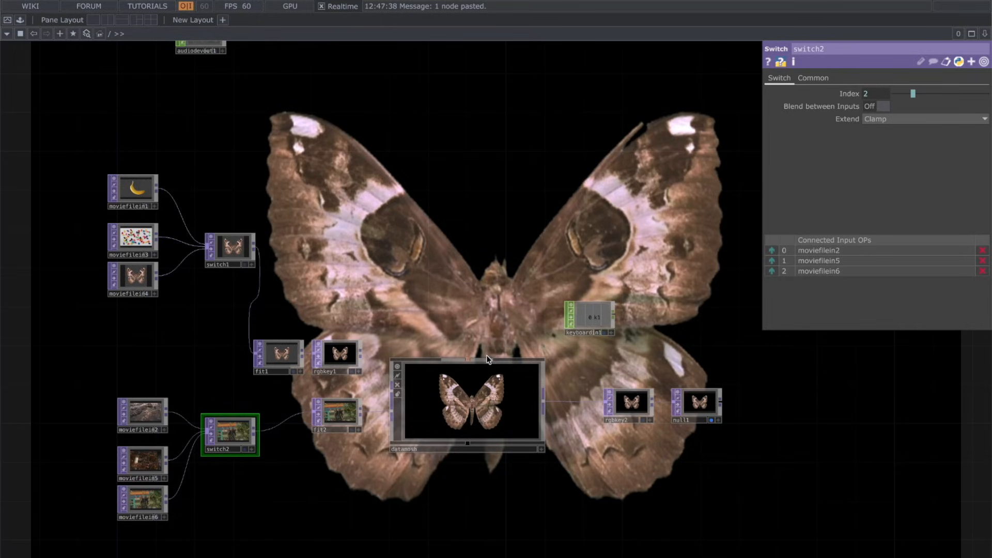
left_click_drag(489, 325, 459, 337)
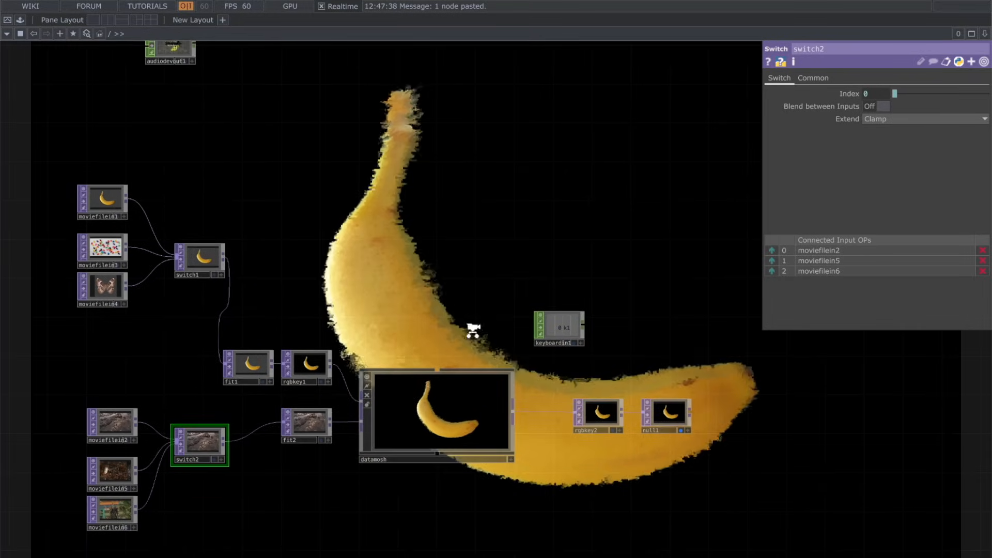
scroll(423, 309, "down", 1)
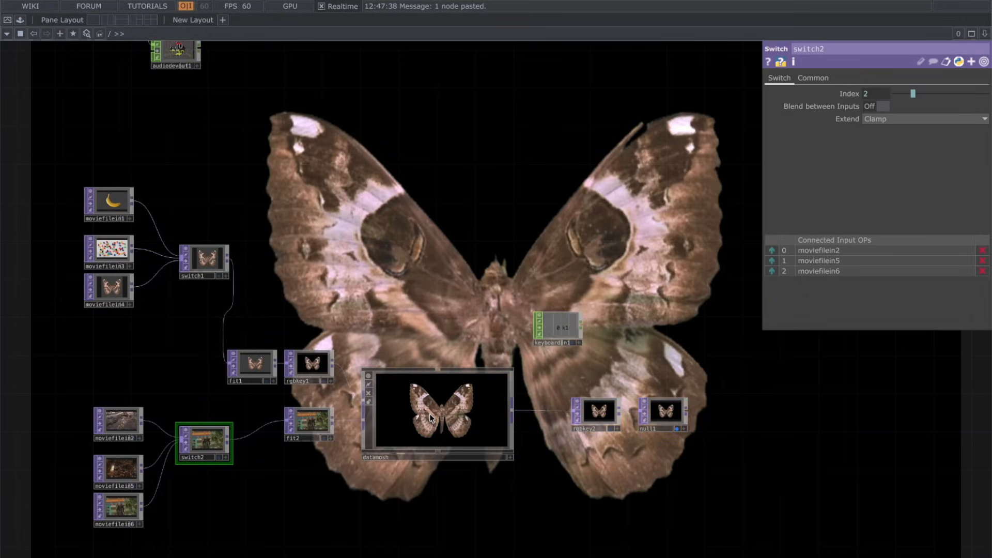
Set the datamosh container's Intensity to 2
left_click(490, 406)
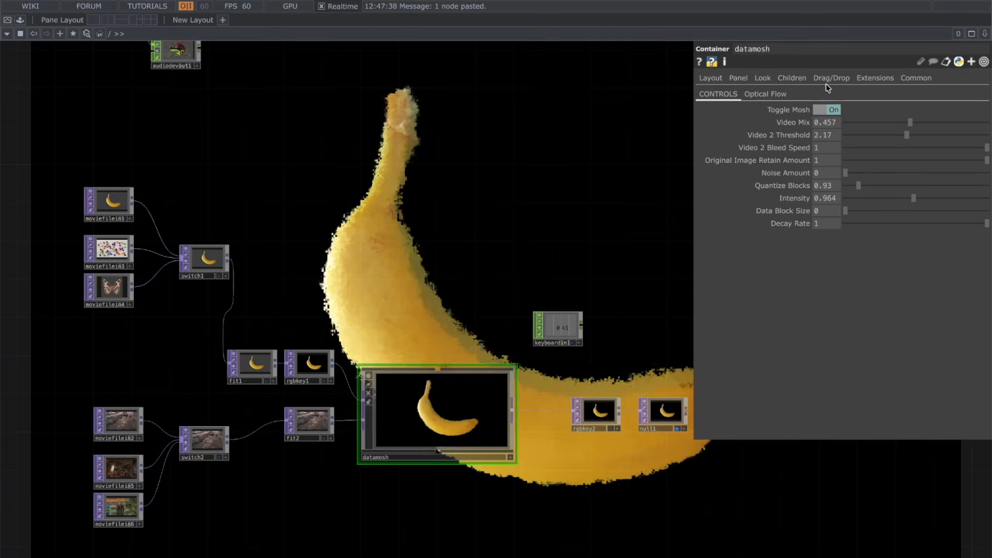
left_click(789, 112)
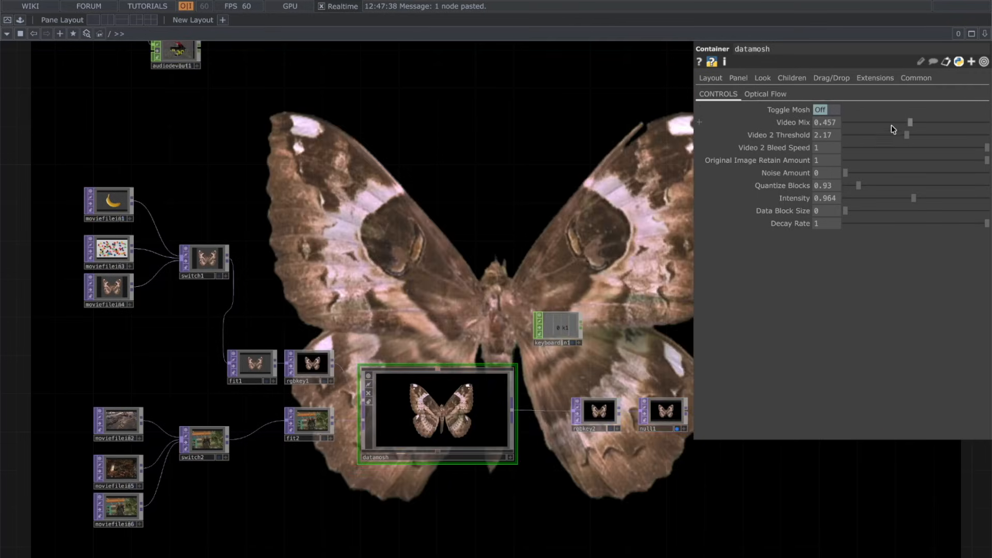
left_click_drag(472, 255, 534, 383)
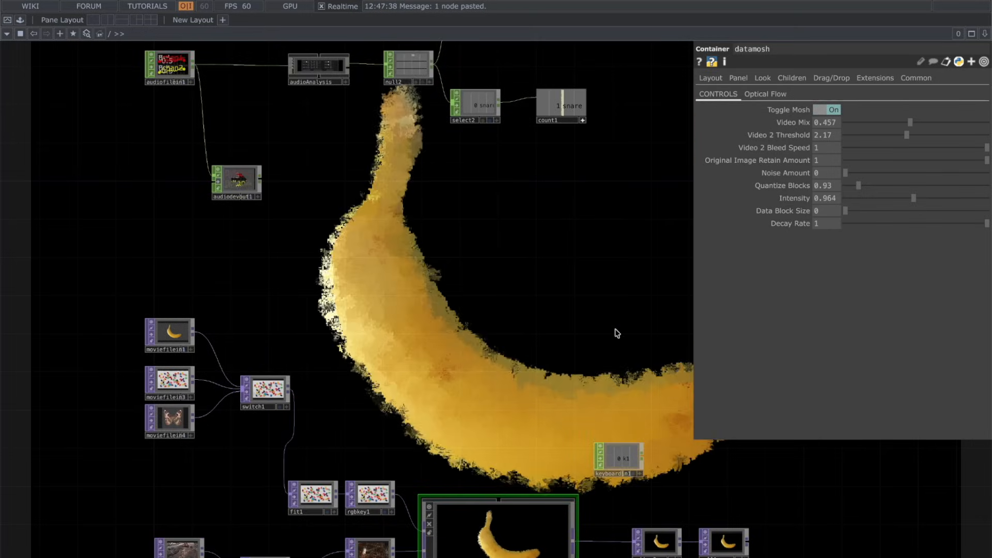
scroll(517, 326, "up", 3)
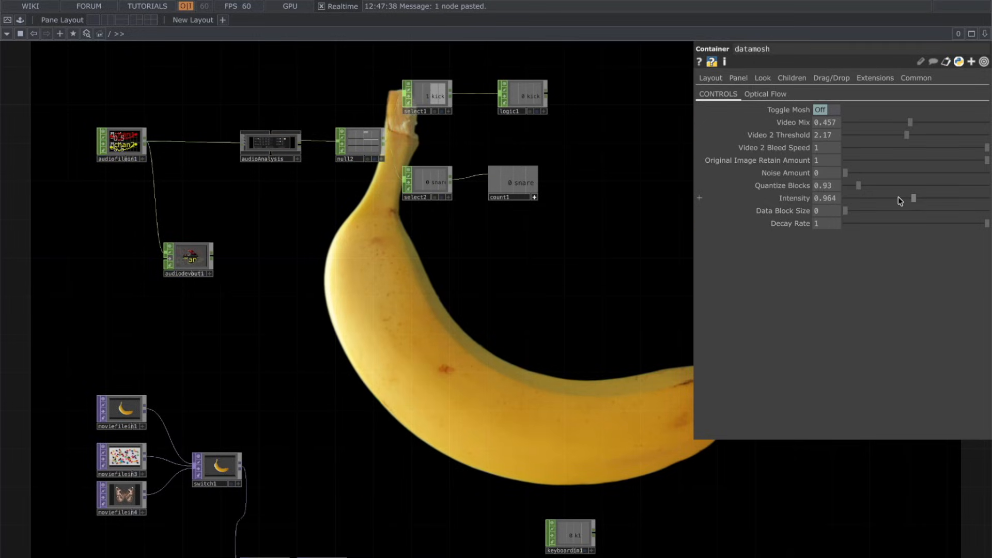
left_click_drag(898, 198, 987, 204)
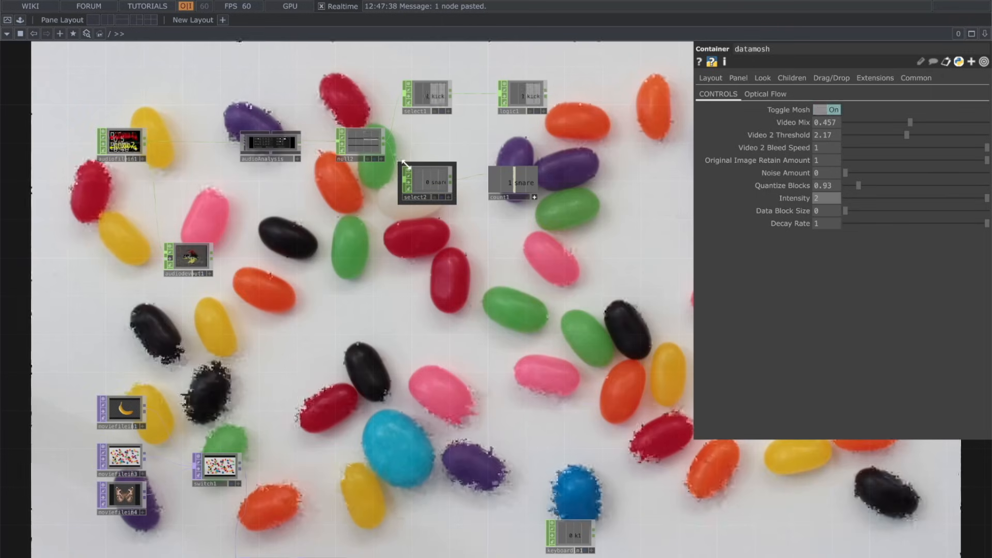
Drive the datamosh container's Intensity with the fmsd channel of null2
scroll(223, 92, "up", 3)
scroll(223, 92, "up", 3)
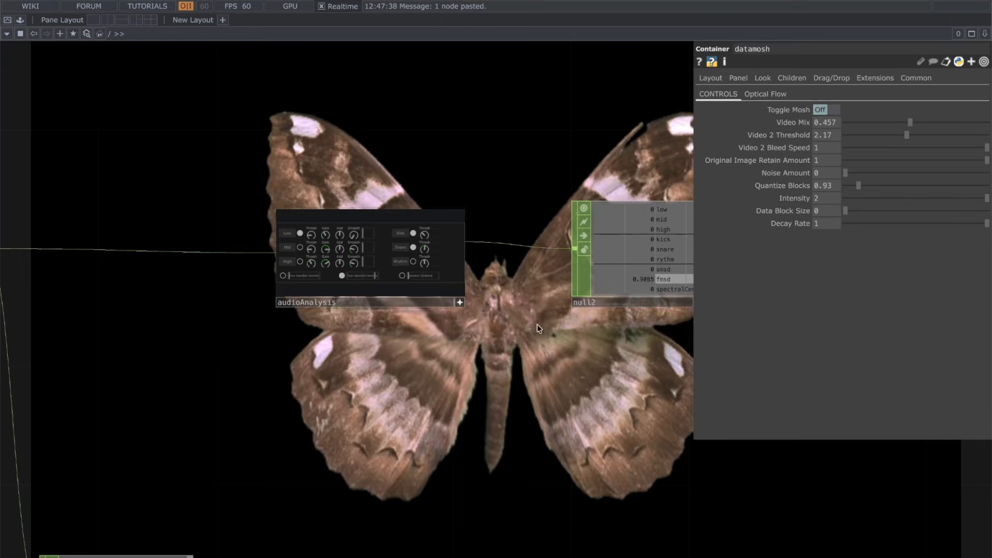
left_click_drag(538, 325, 345, 333)
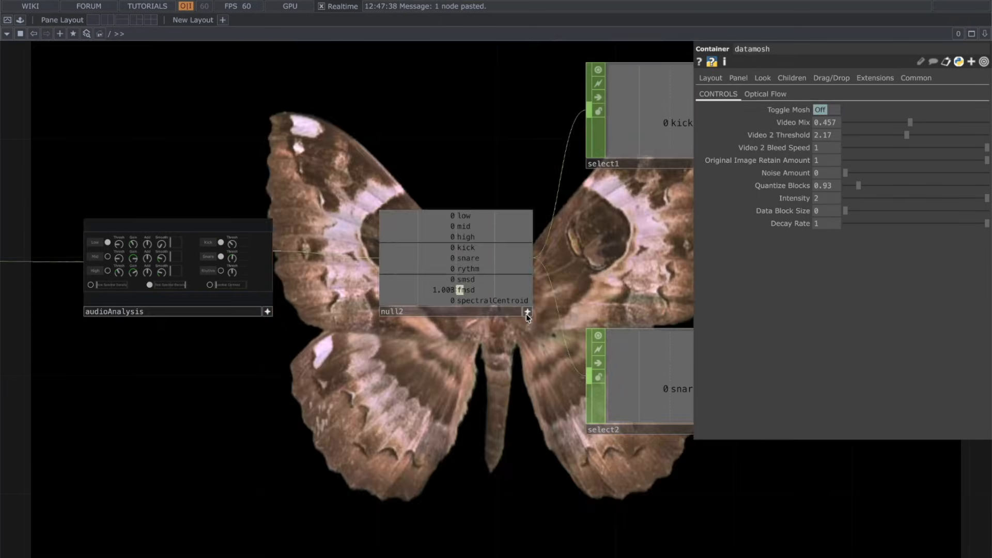
left_click_drag(490, 291, 822, 198)
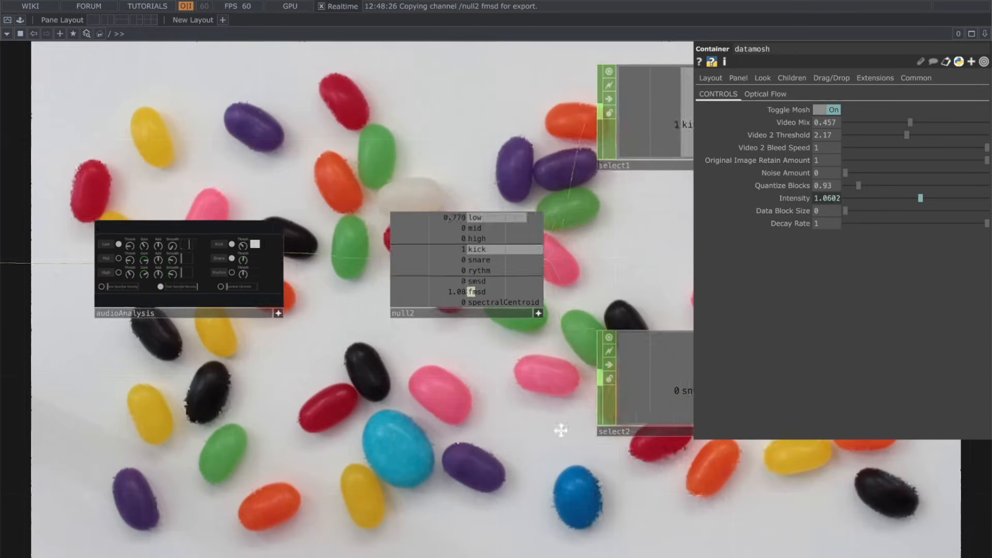
Bypass audiofilein1 and re-enable it
scroll(574, 436, "down", 3)
scroll(583, 443, "down", 2)
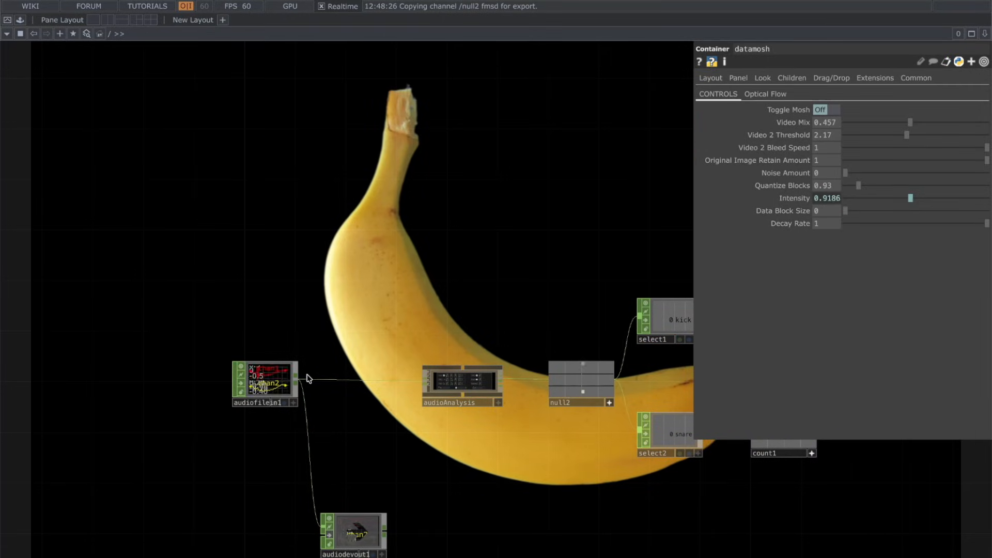
left_click(292, 382)
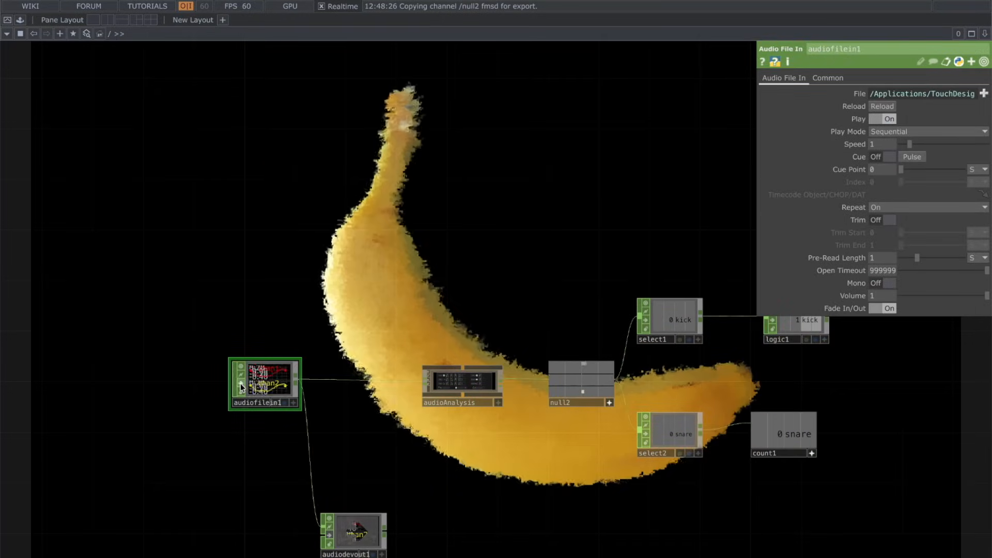
left_click(241, 384)
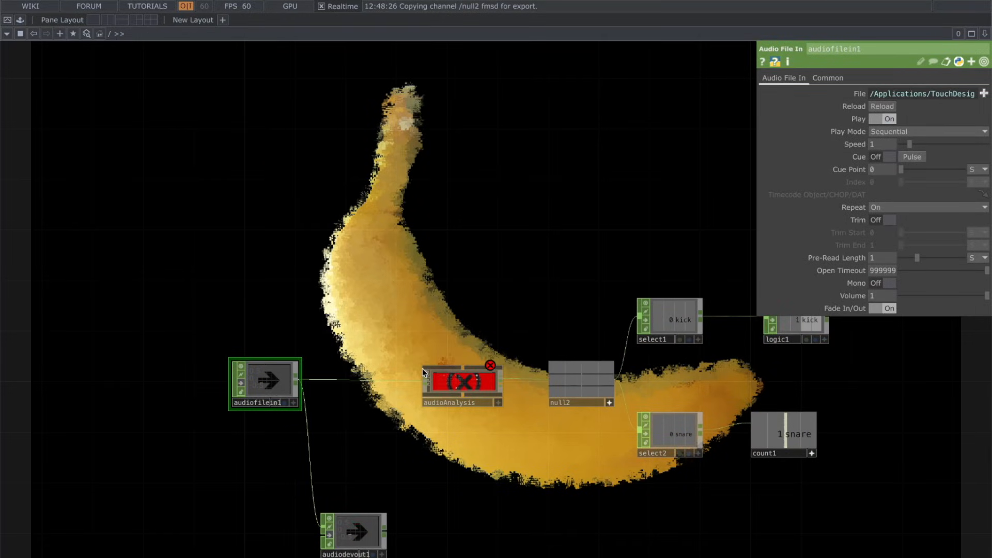
left_click(237, 382)
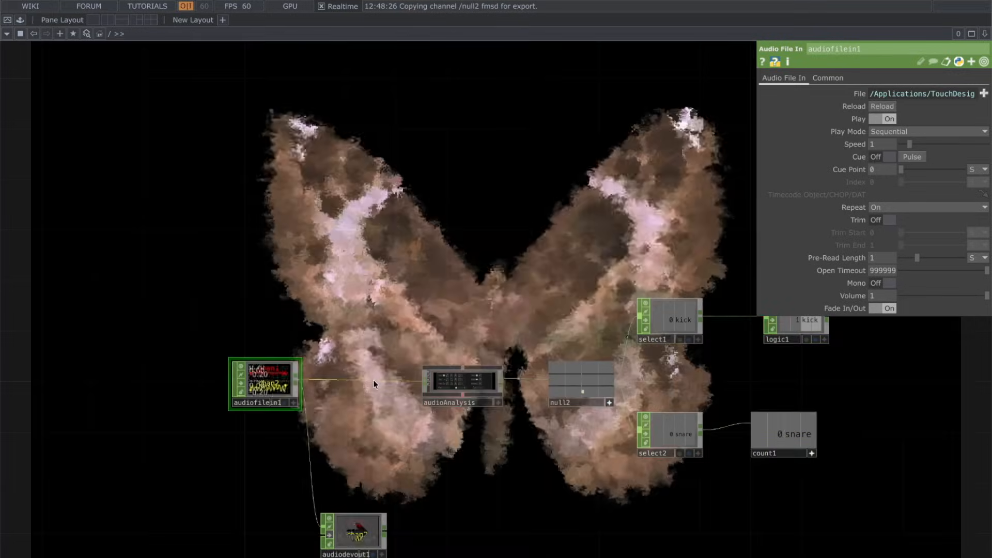
Insert a Math CHOP between audiofilein1 and audioAnalysis and set its Multiply to 0.04
right_click(374, 379)
left_click(398, 370)
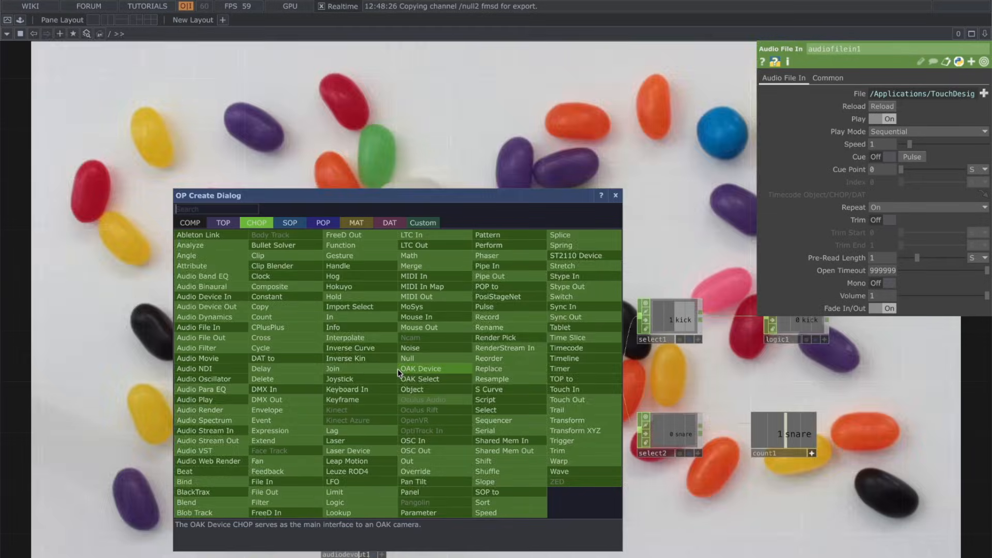
type("mat")
key("Return")
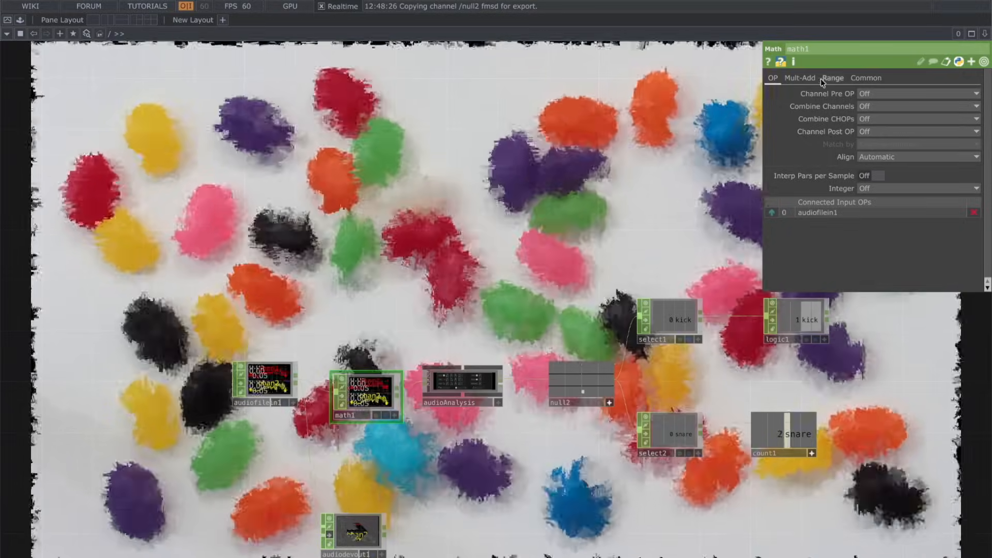
left_click(810, 79)
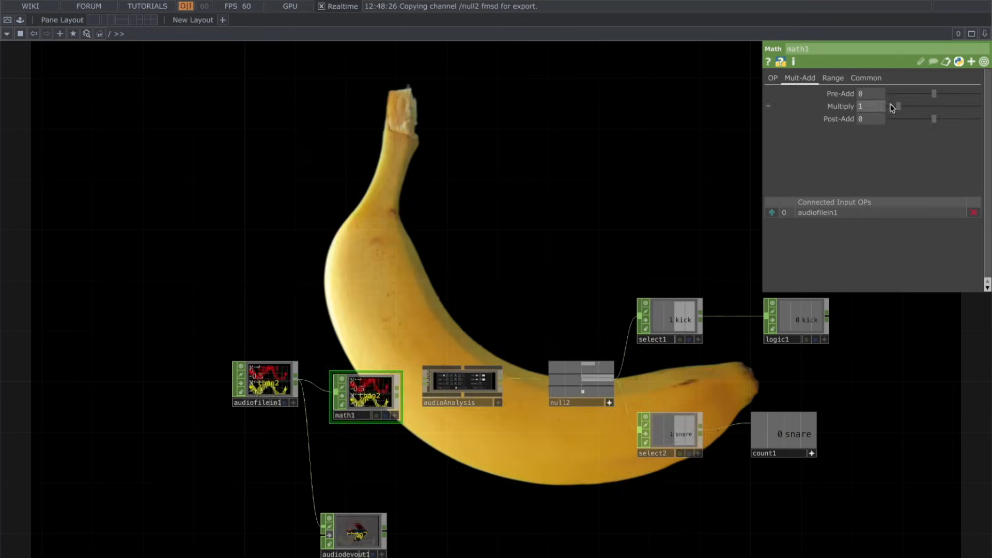
left_click_drag(898, 106, 890, 107)
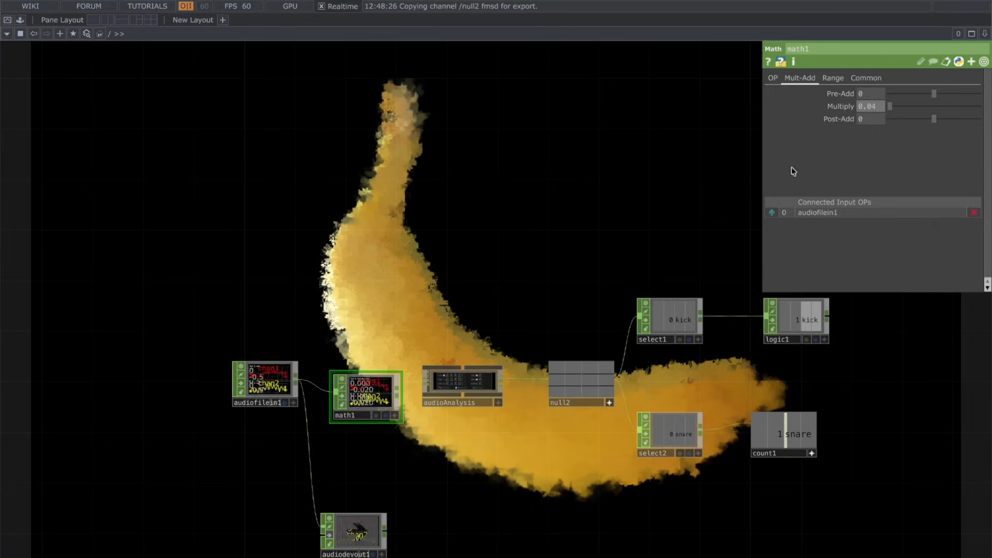
Delete math1 from the audio chain
scroll(509, 319, "down", 2)
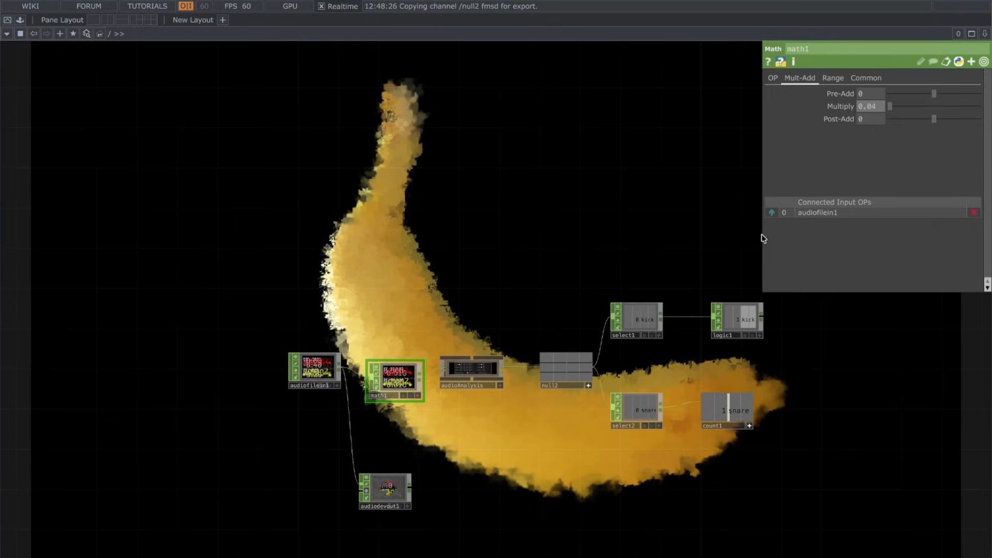
key("Delete")
Paste a copy of switch1 in front of fit1 and undo the paste
left_click_drag(528, 469, 476, 323)
scroll(470, 326, "down", 5)
left_click_drag(455, 367, 457, 330)
scroll(448, 355, "up", 5)
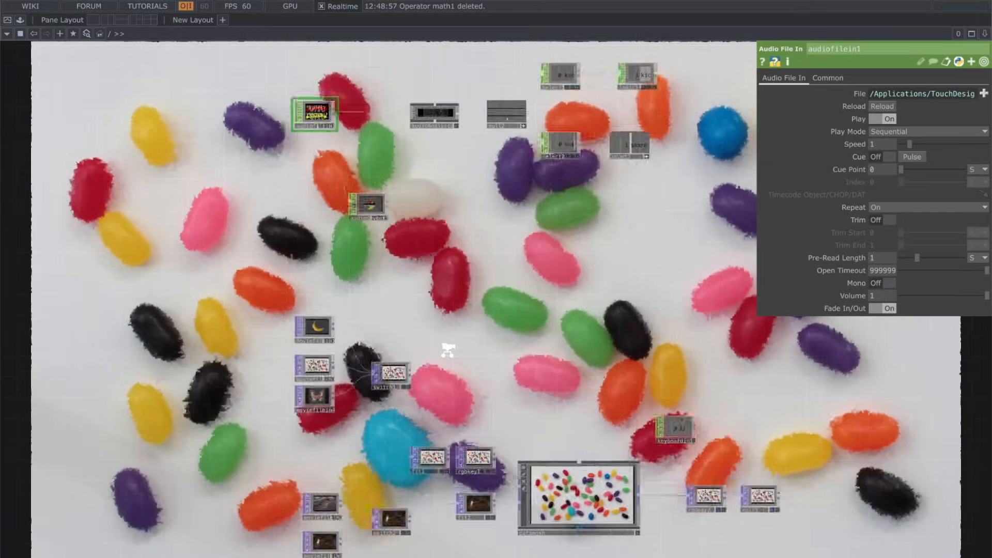
left_click_drag(479, 230, 479, 110)
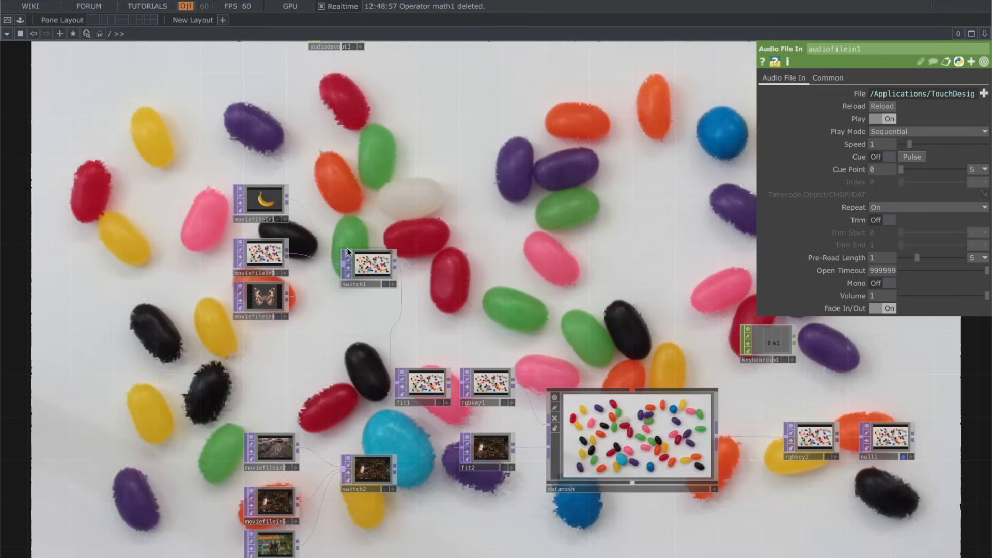
left_click(369, 265)
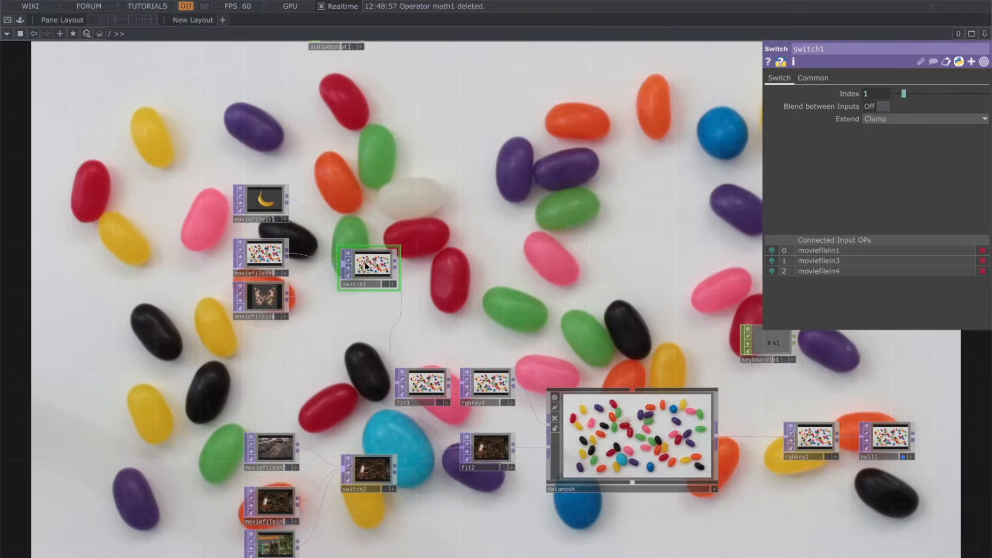
key("ctrl+c")
key("ctrl+v")
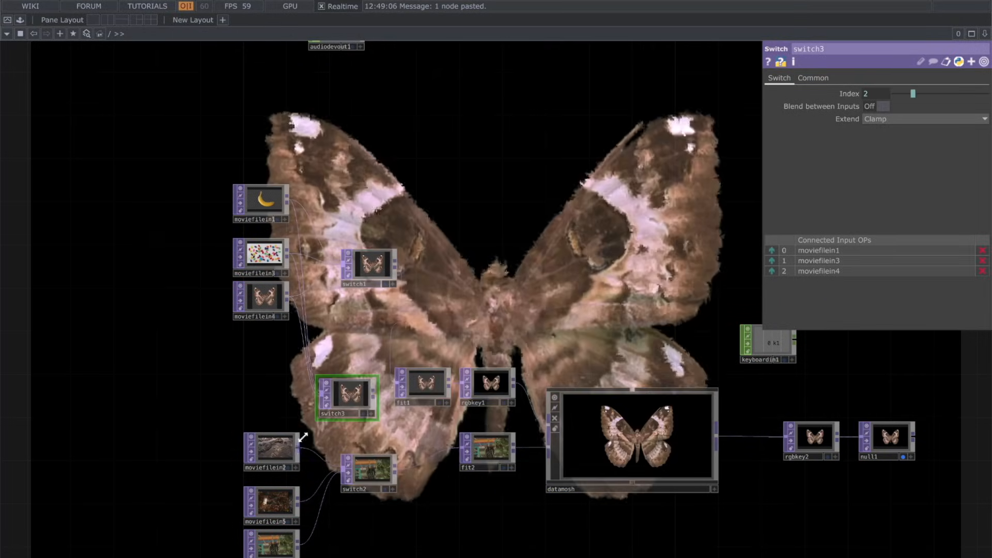
key("ctrl+z")
key("ctrl+z")
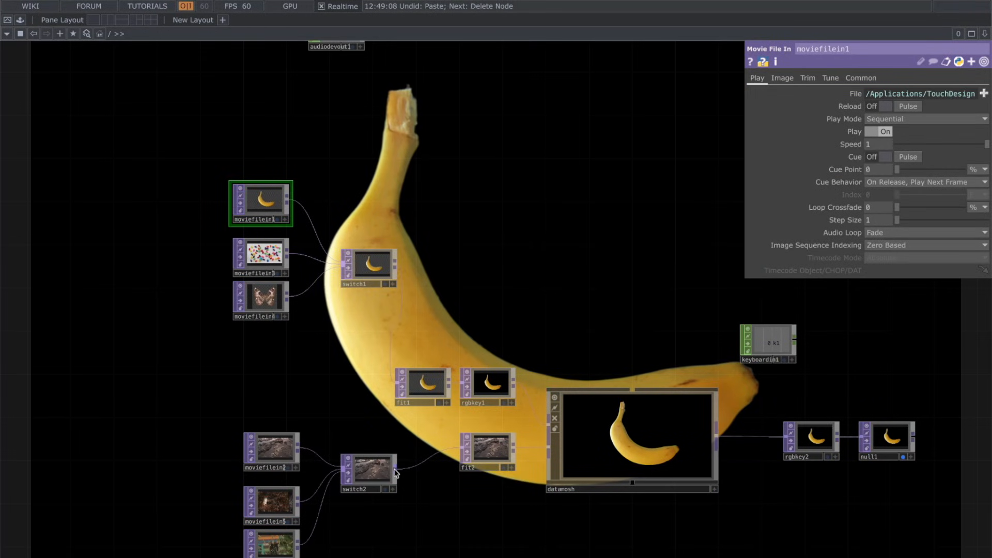
Connect switch2's output to fit1 and undo that connection
left_click_drag(395, 468, 397, 385)
key("ctrl+z")
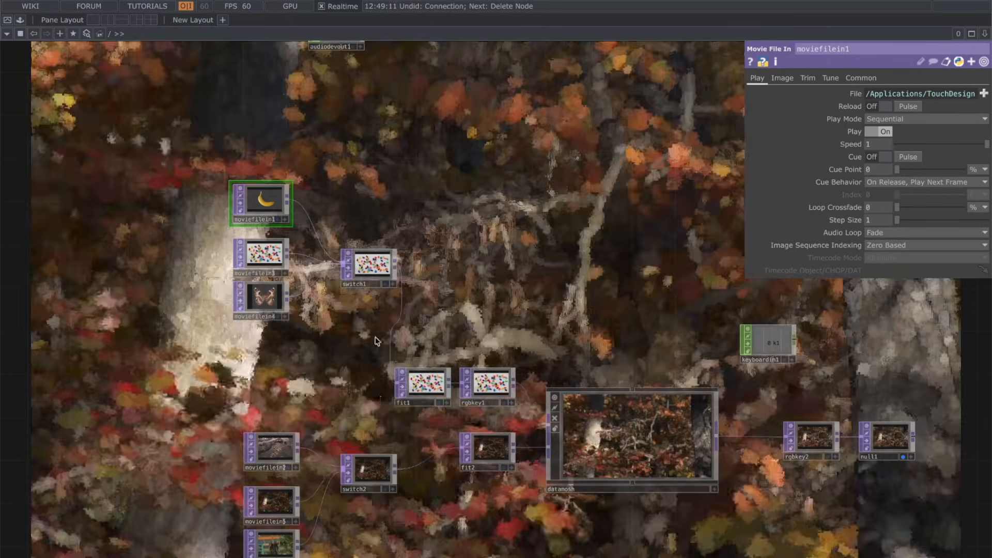
Paste a copy of switch2 just above it and connect the copy to fit1 in place of switch1
left_click(377, 468)
key("ctrl+c")
key("ctrl+v")
left_click_drag(373, 529, 401, 387)
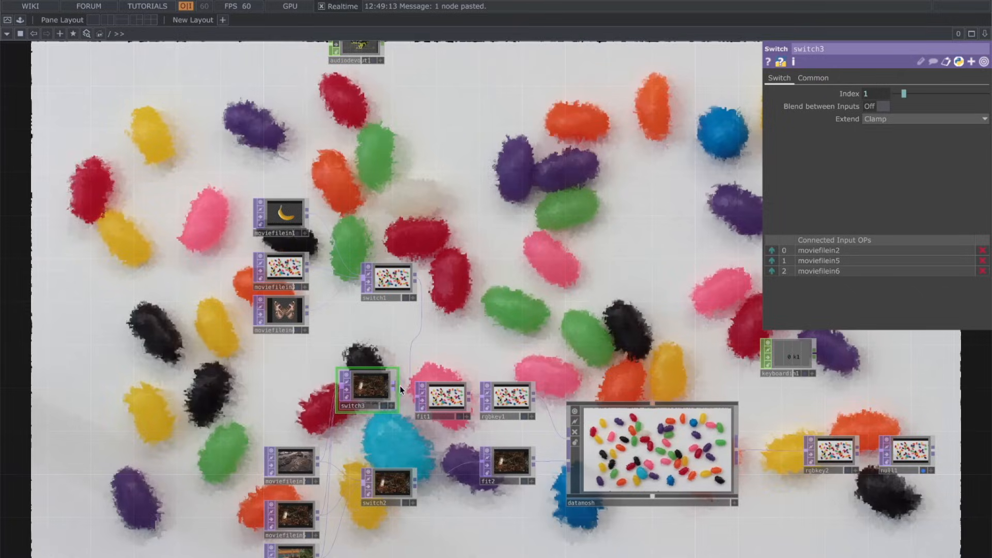
Offset switch2's index by one by changing its expression to op('count1')['snare']+1
left_click(389, 483)
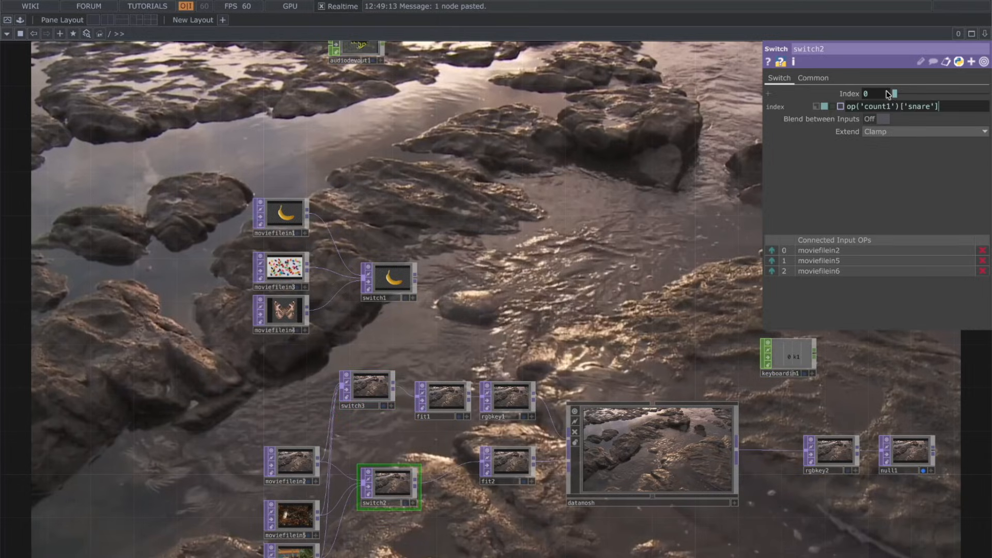
type("1")
key("Return")
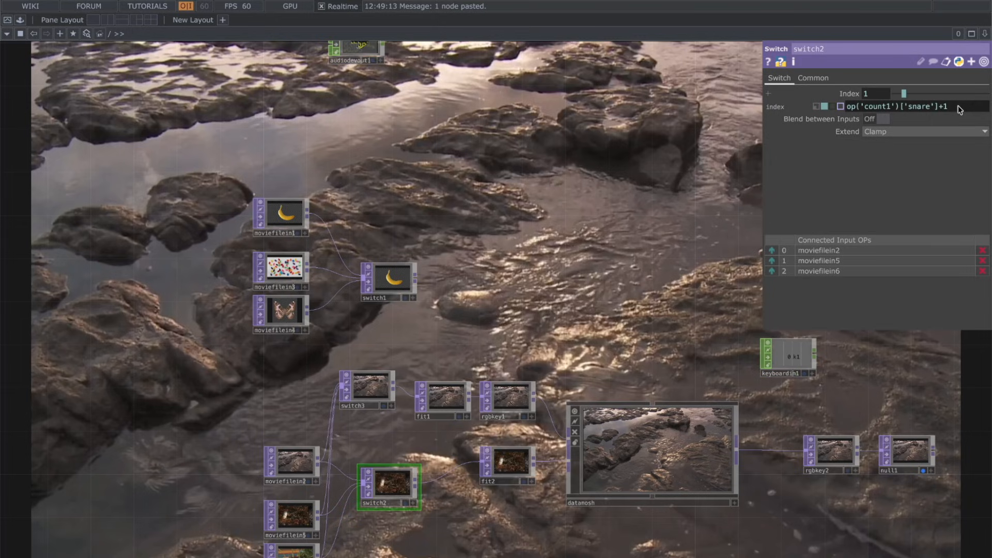
Set the datamosh container's Intensity to a constant 2 in place of its audio-driven value
left_click_drag(624, 218, 568, 201)
left_click_drag(539, 291, 491, 289)
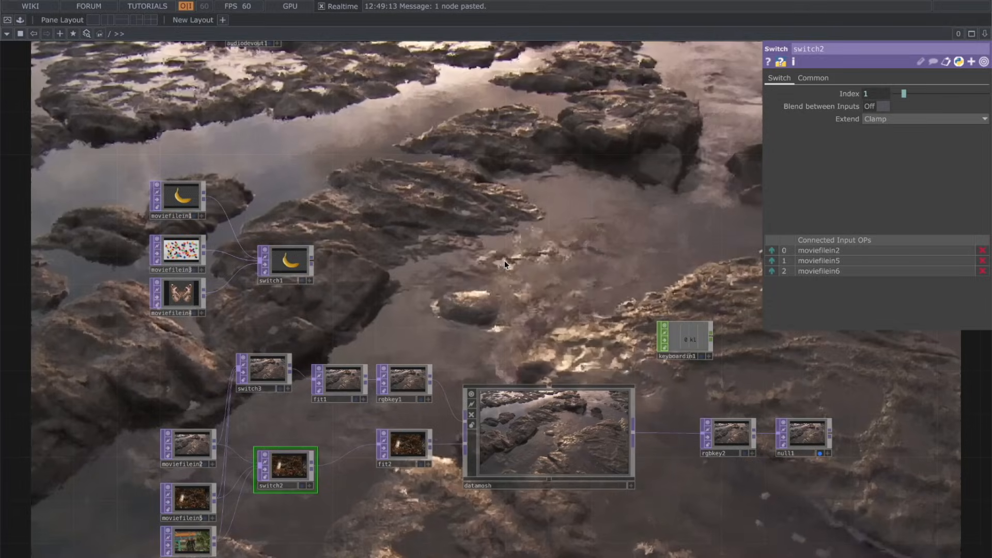
left_click_drag(419, 299, 365, 403)
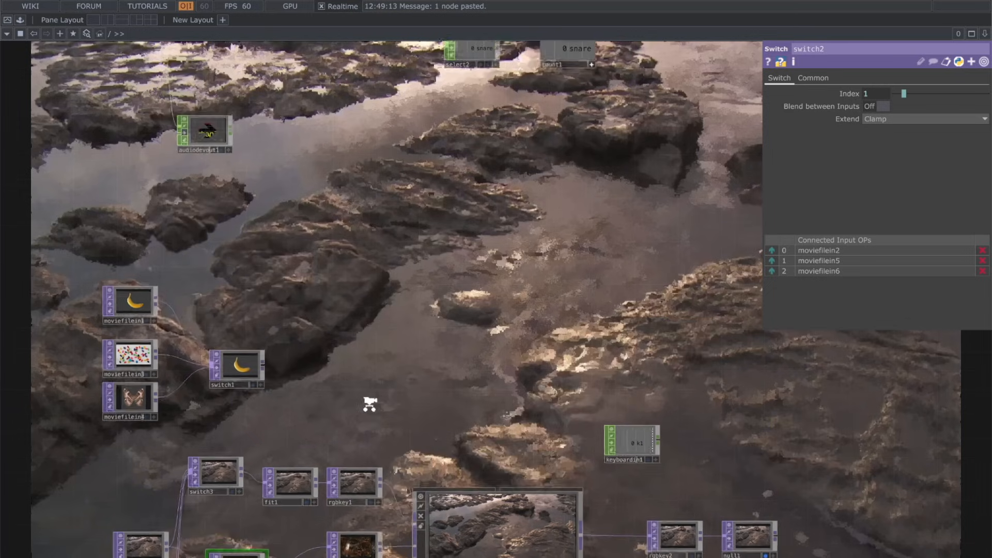
scroll(365, 403, "down", 2)
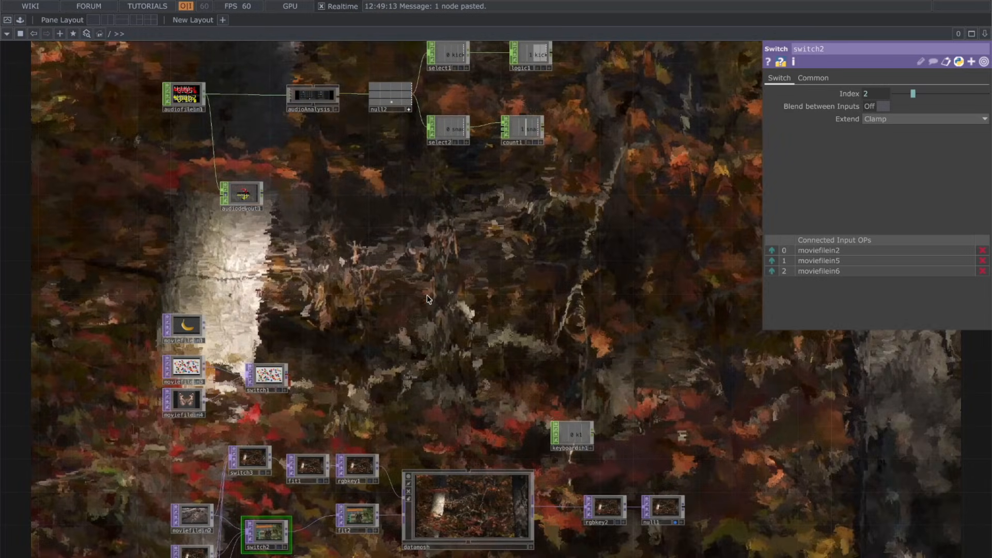
left_click(482, 514)
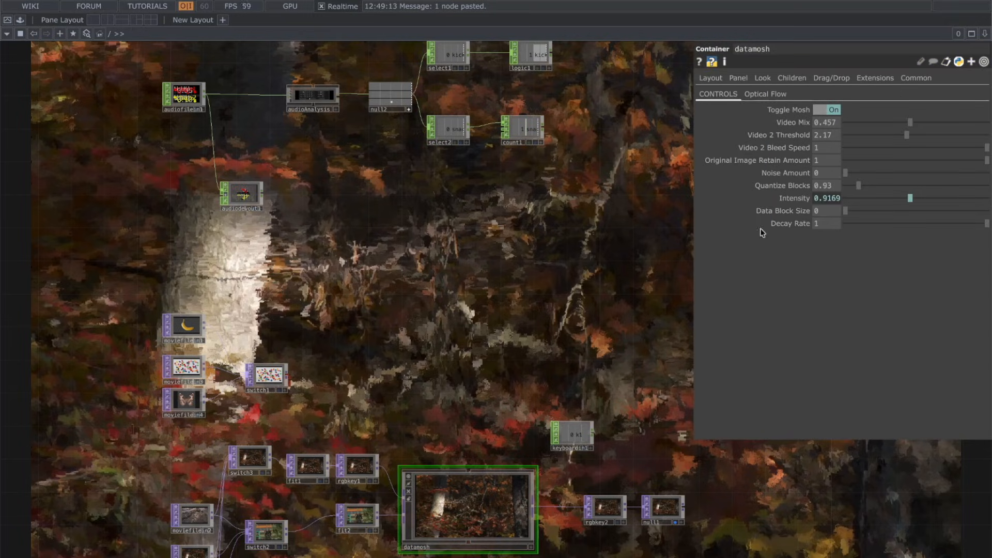
left_click_drag(910, 198, 985, 198)
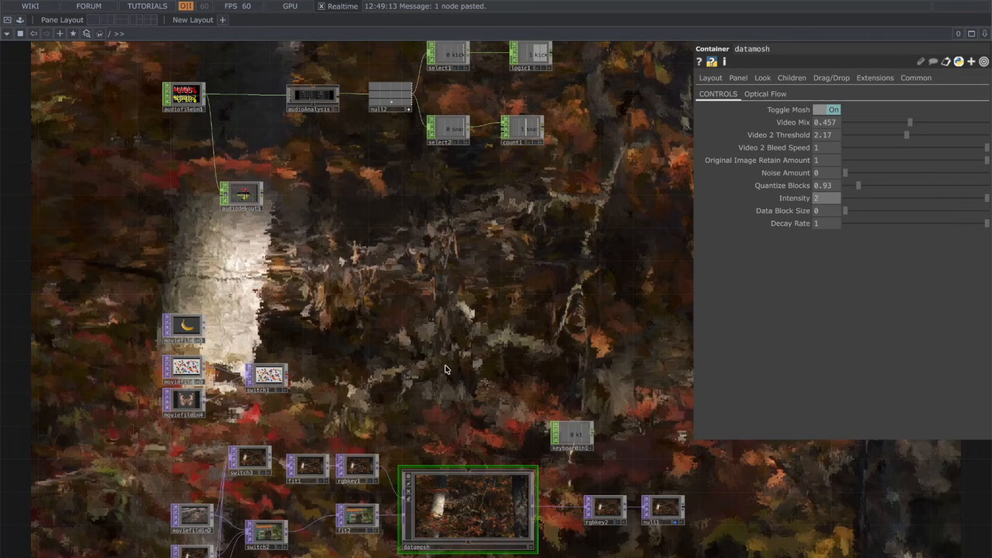
Show switch2's output in the network background for a moment and turn its display off again
left_click_drag(466, 340, 470, 149)
left_click(273, 337)
key("d")
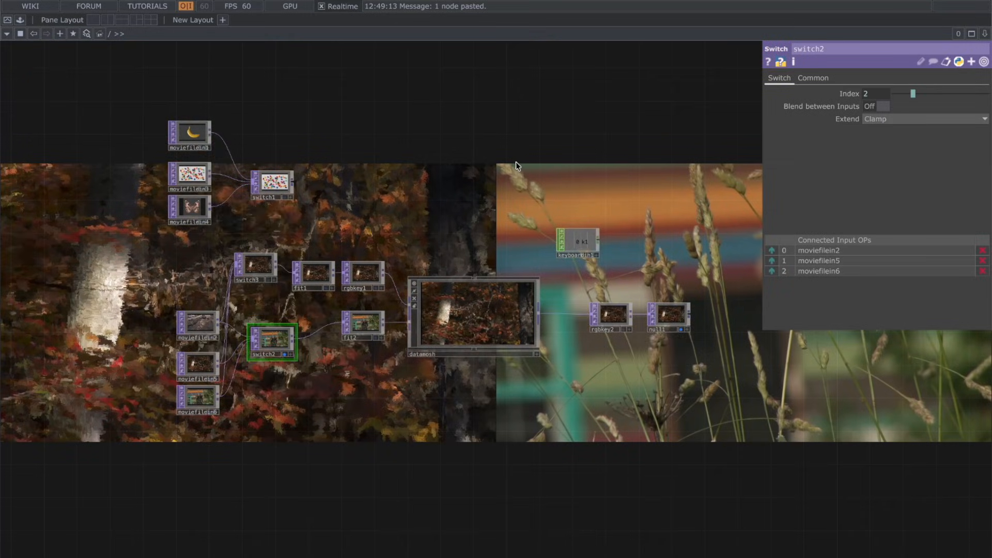
left_click_drag(670, 109, 672, 250)
left_click(285, 497)
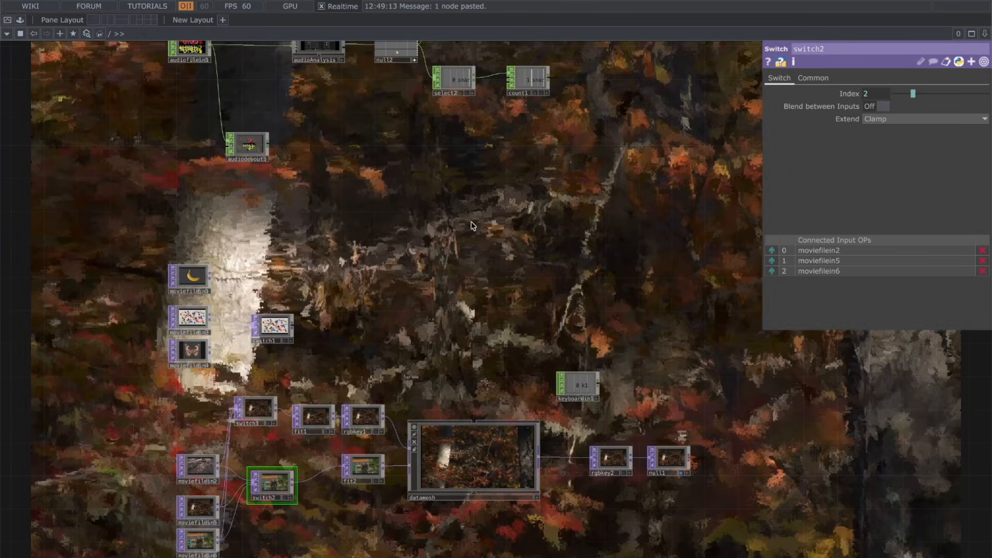
Lower the datamosh container's Video 2 Threshold to 0.79 and its Video Mix to 0.364
left_click(497, 451)
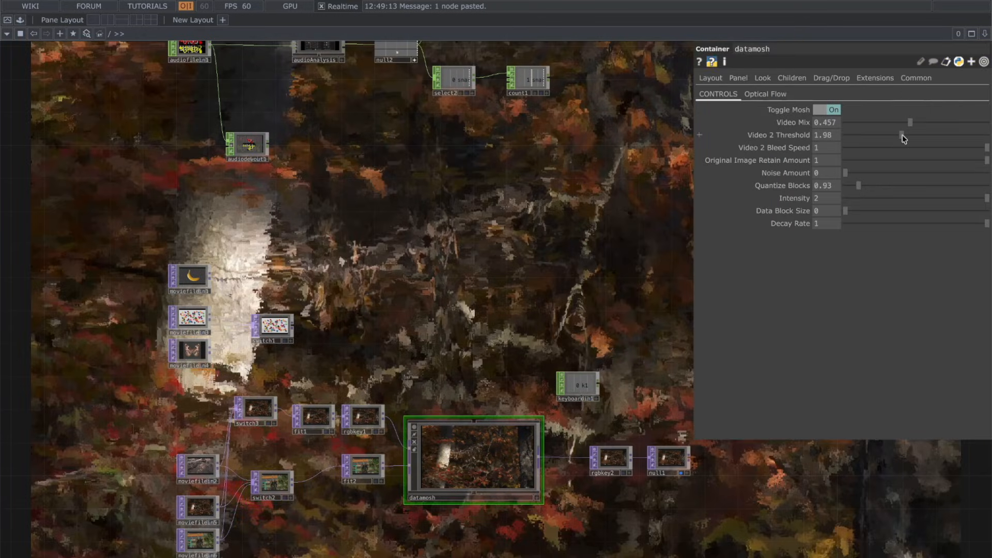
left_click_drag(876, 136, 900, 132)
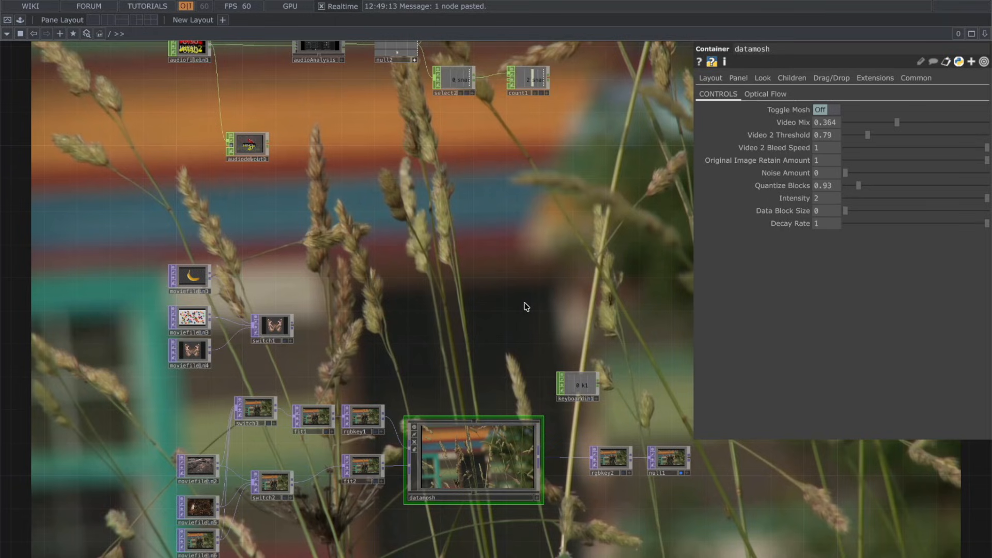
Reposition the datamosh container beside rgbkey1 and fit2, and move rgbkey2 up in line with its output
scroll(413, 355, "down", 3)
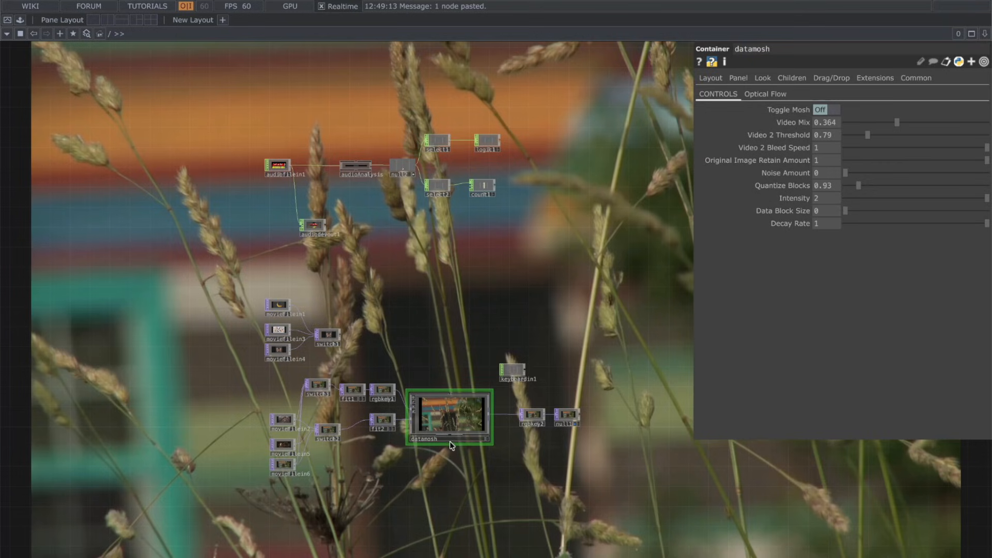
left_click_drag(421, 414, 420, 448)
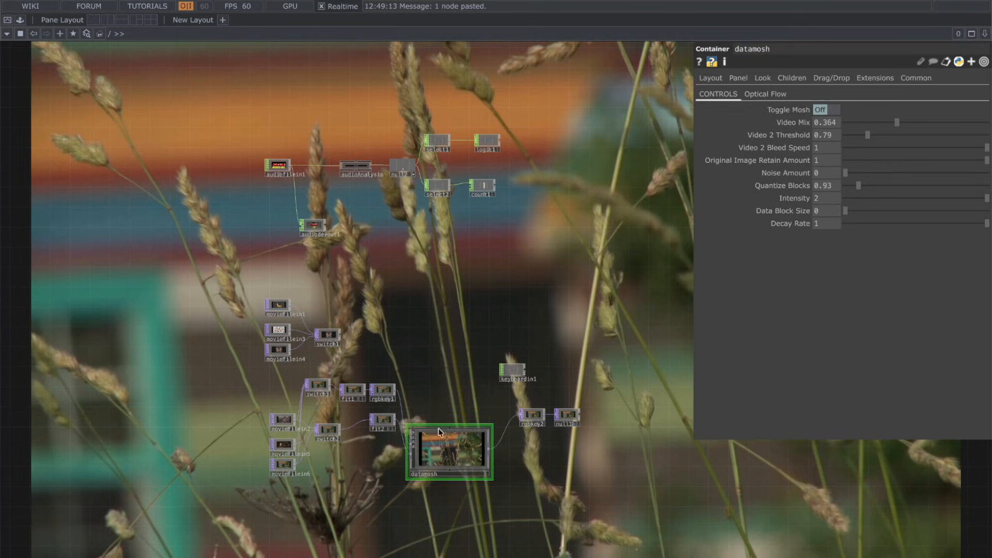
scroll(417, 412, "up", 4)
left_click_drag(417, 412, 388, 279)
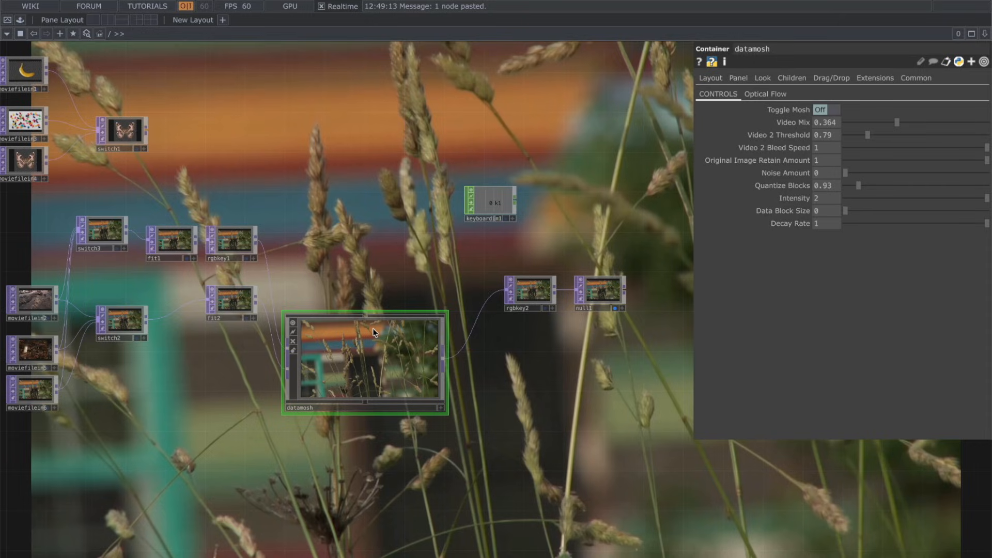
left_click_drag(374, 330, 375, 235)
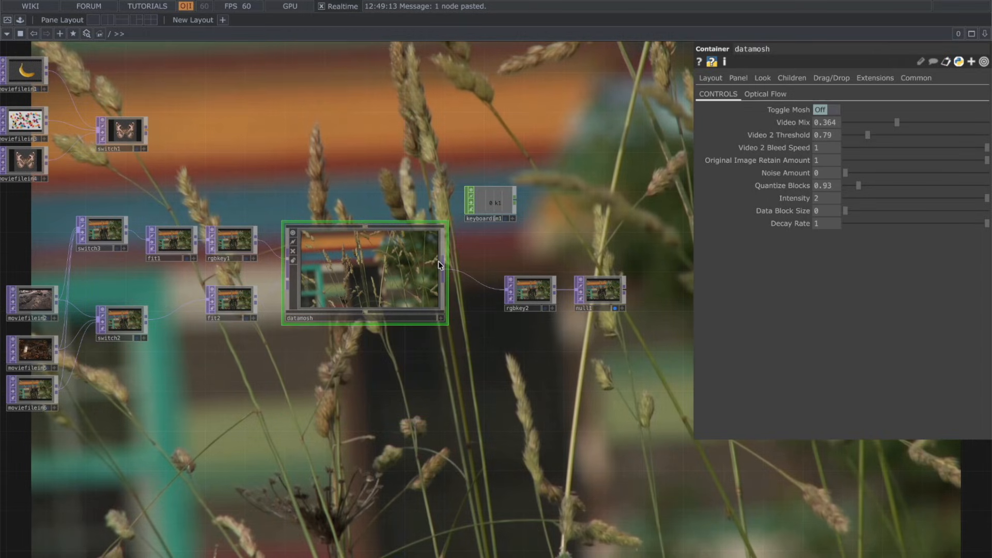
left_click_drag(551, 290, 547, 271)
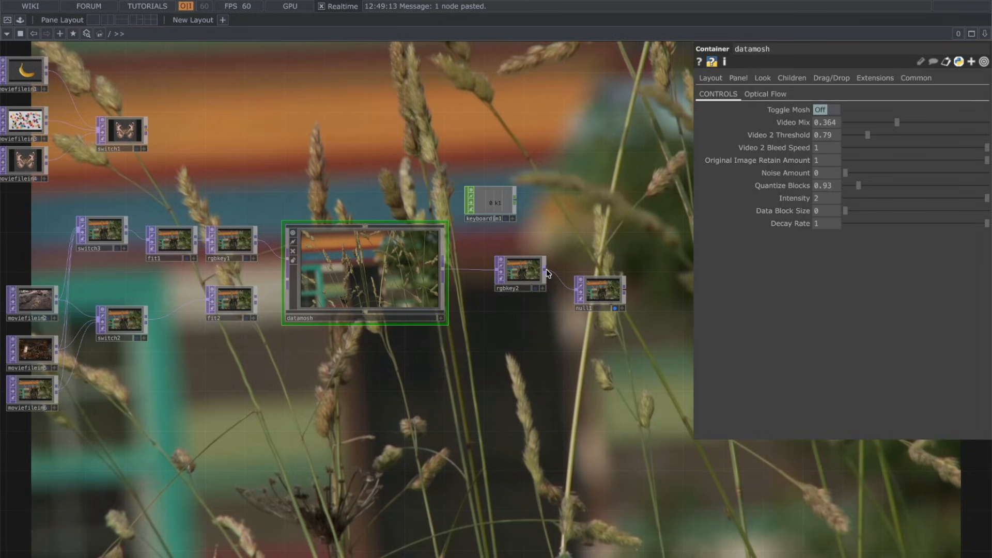